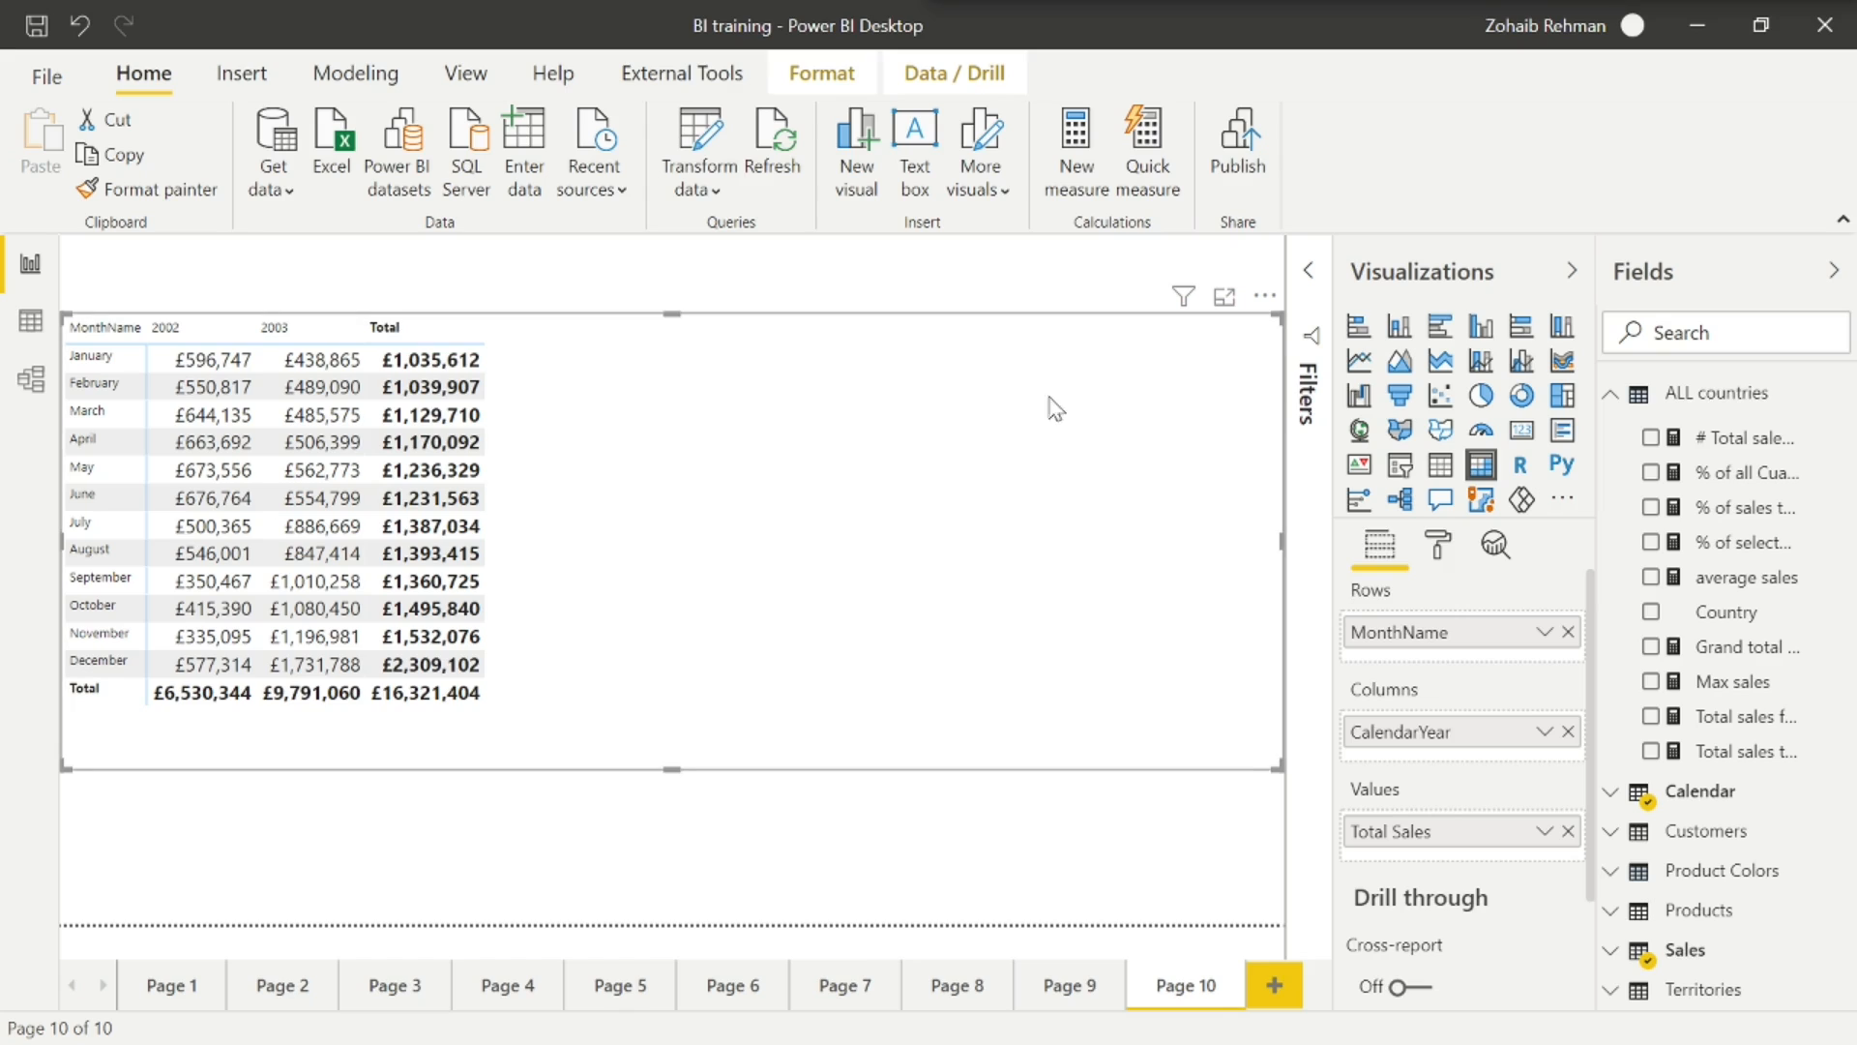
- Create a new measure named Profit in the ALL countries table and continue its formula on a new line
click(1081, 143)
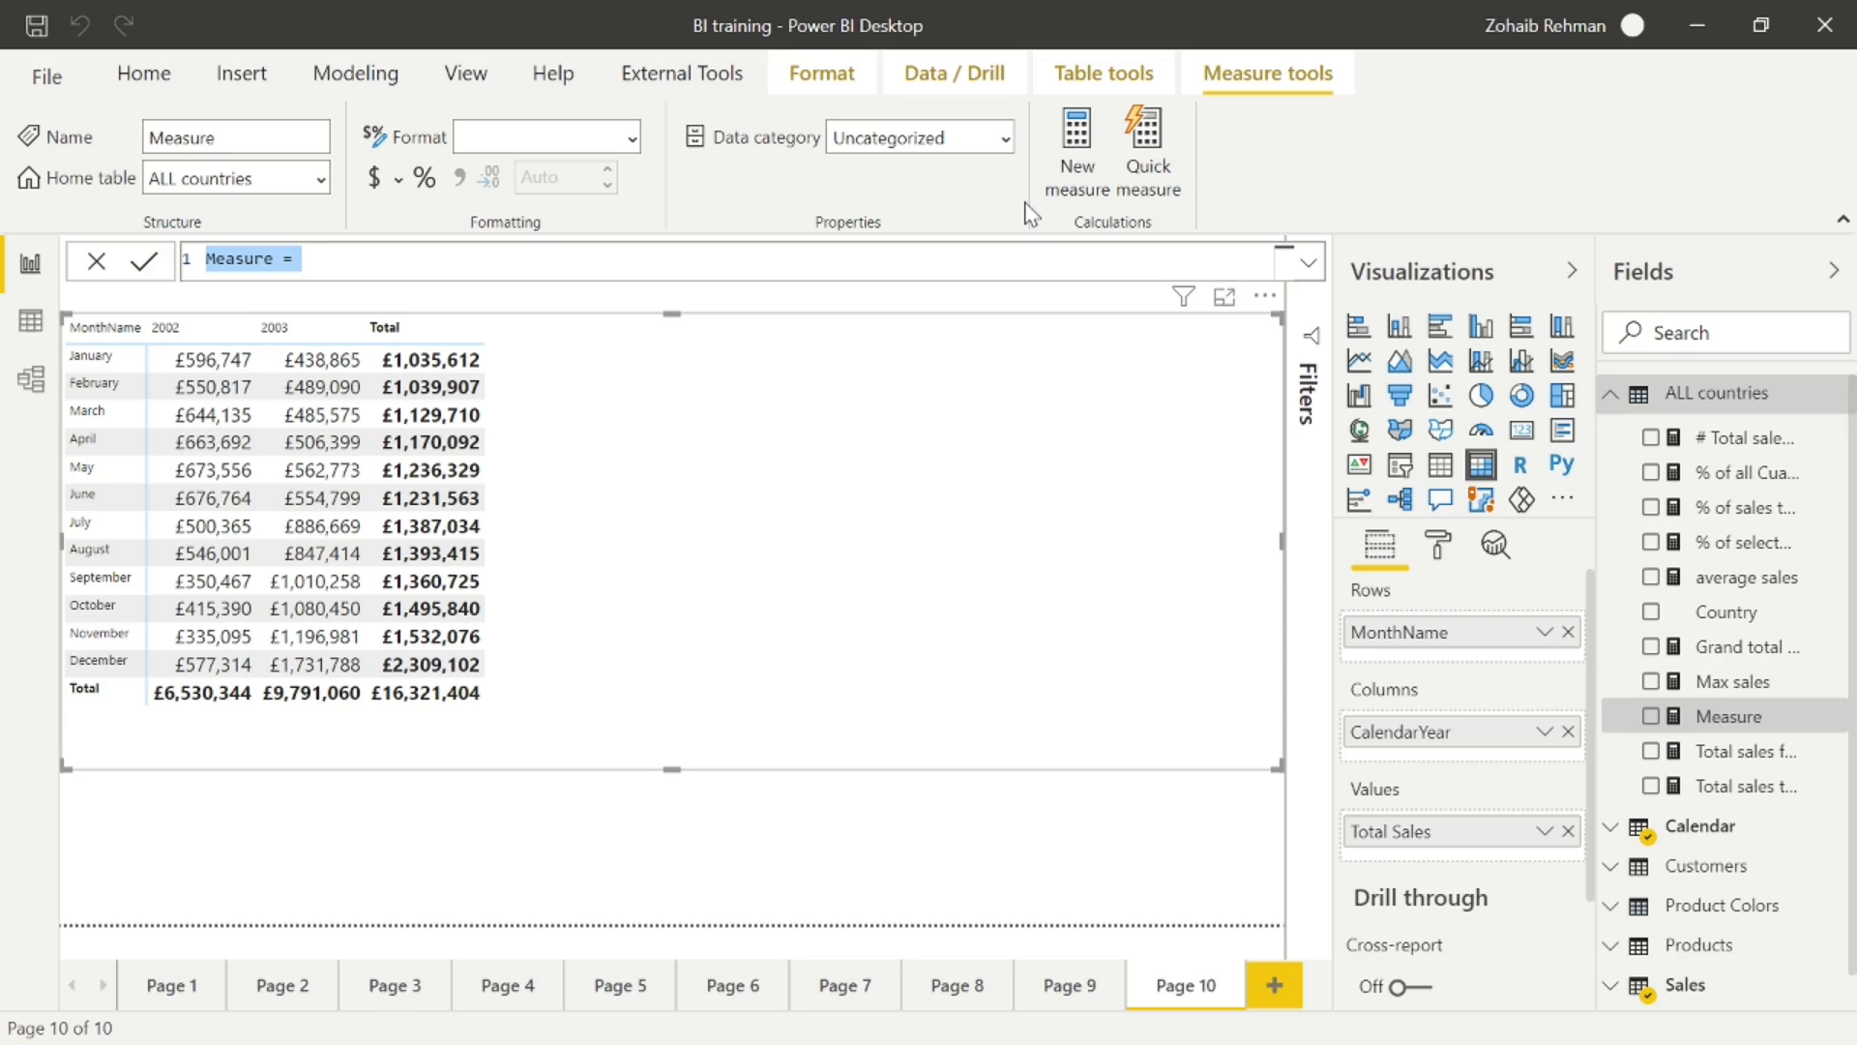
text(POrofy)
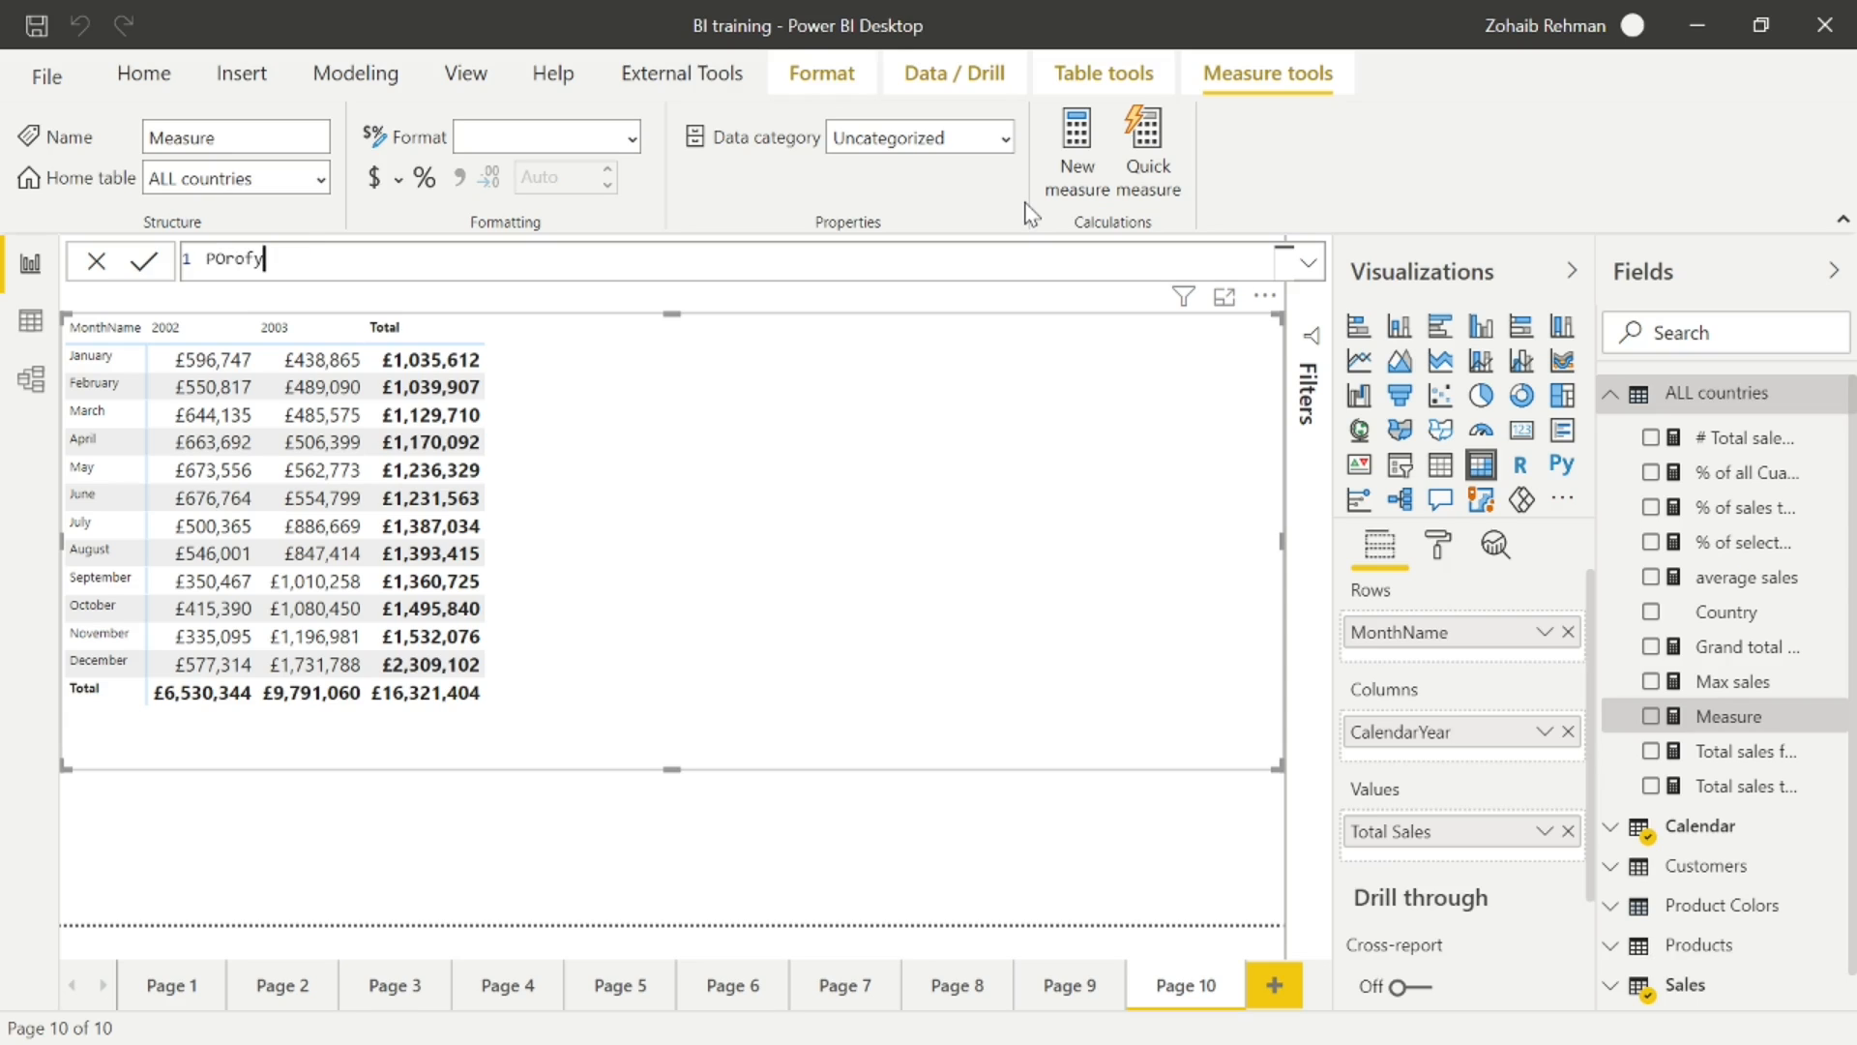
key(BackSpace)
key(BackSpace)
key(BackSpace)
key(BackSpace)
key(BackSpace)
text(rofit =)
key(shift+Return)
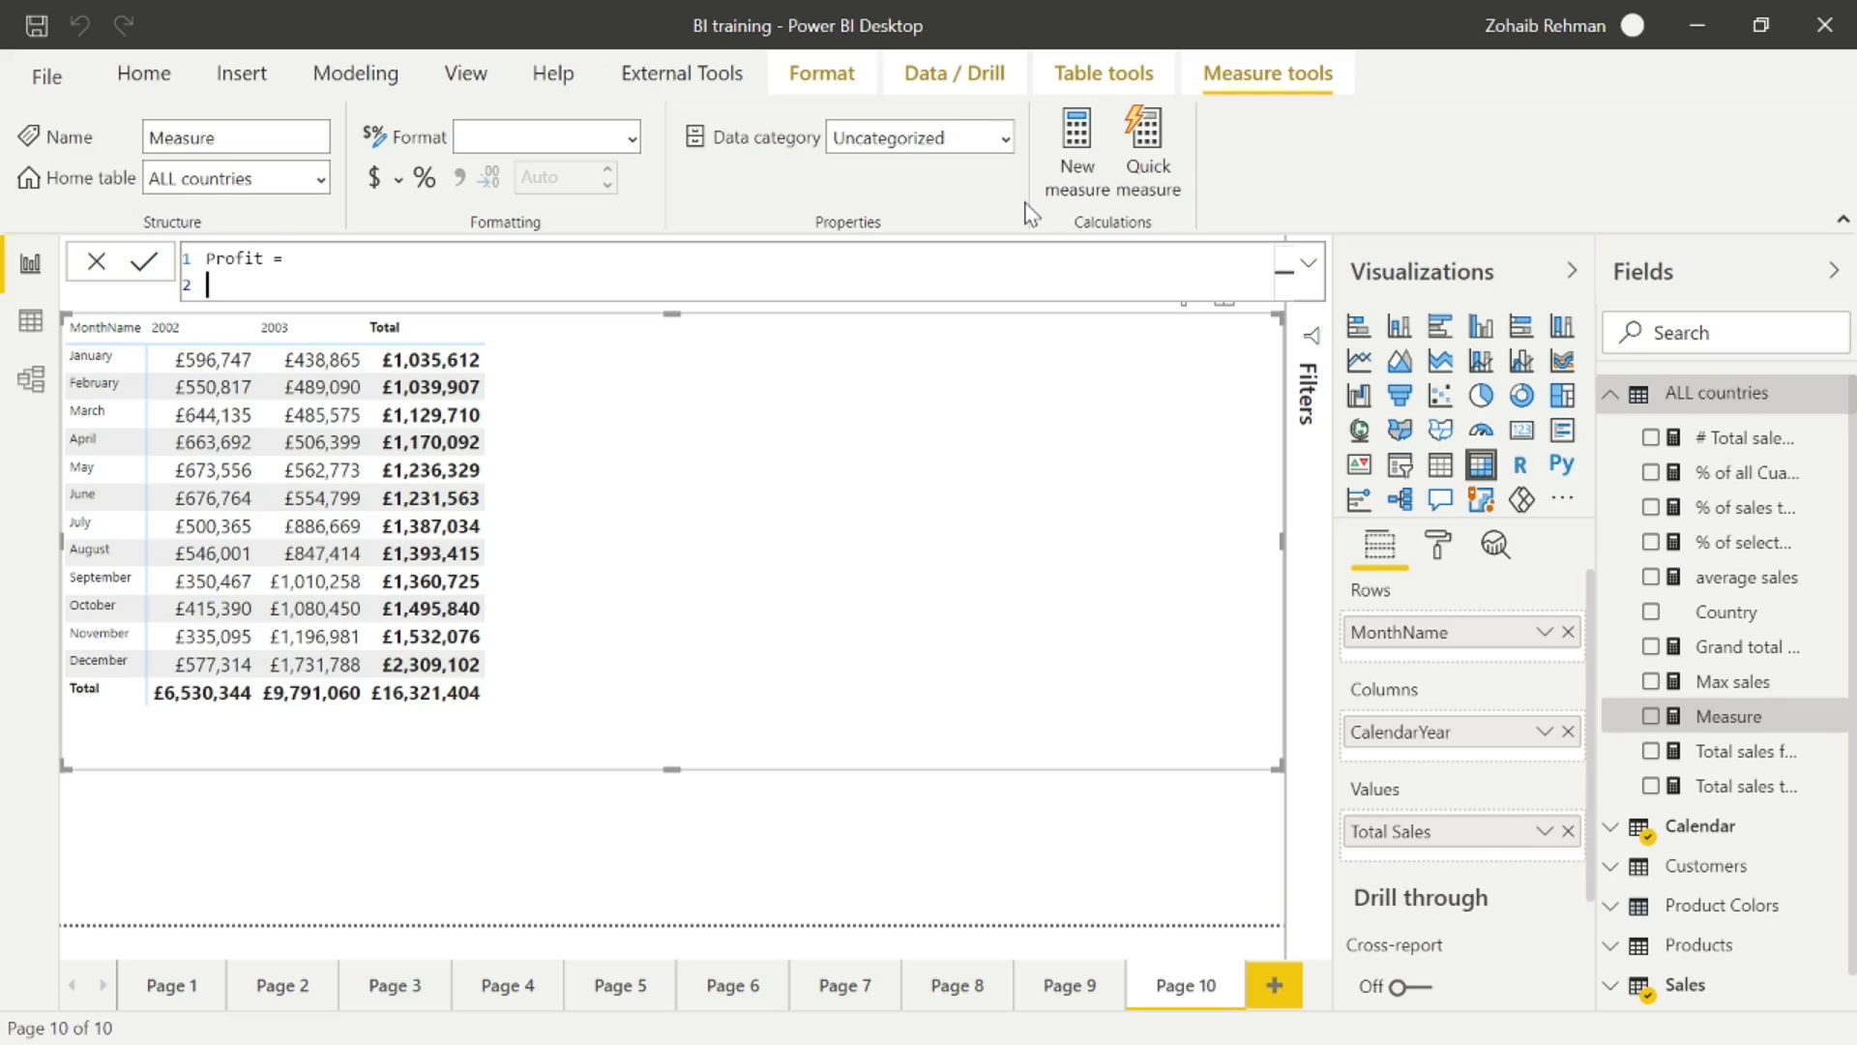
- Begin an IF function in the Profit measure that tests whether [Total Sales] >= 500000
text(if)
key(Tab)
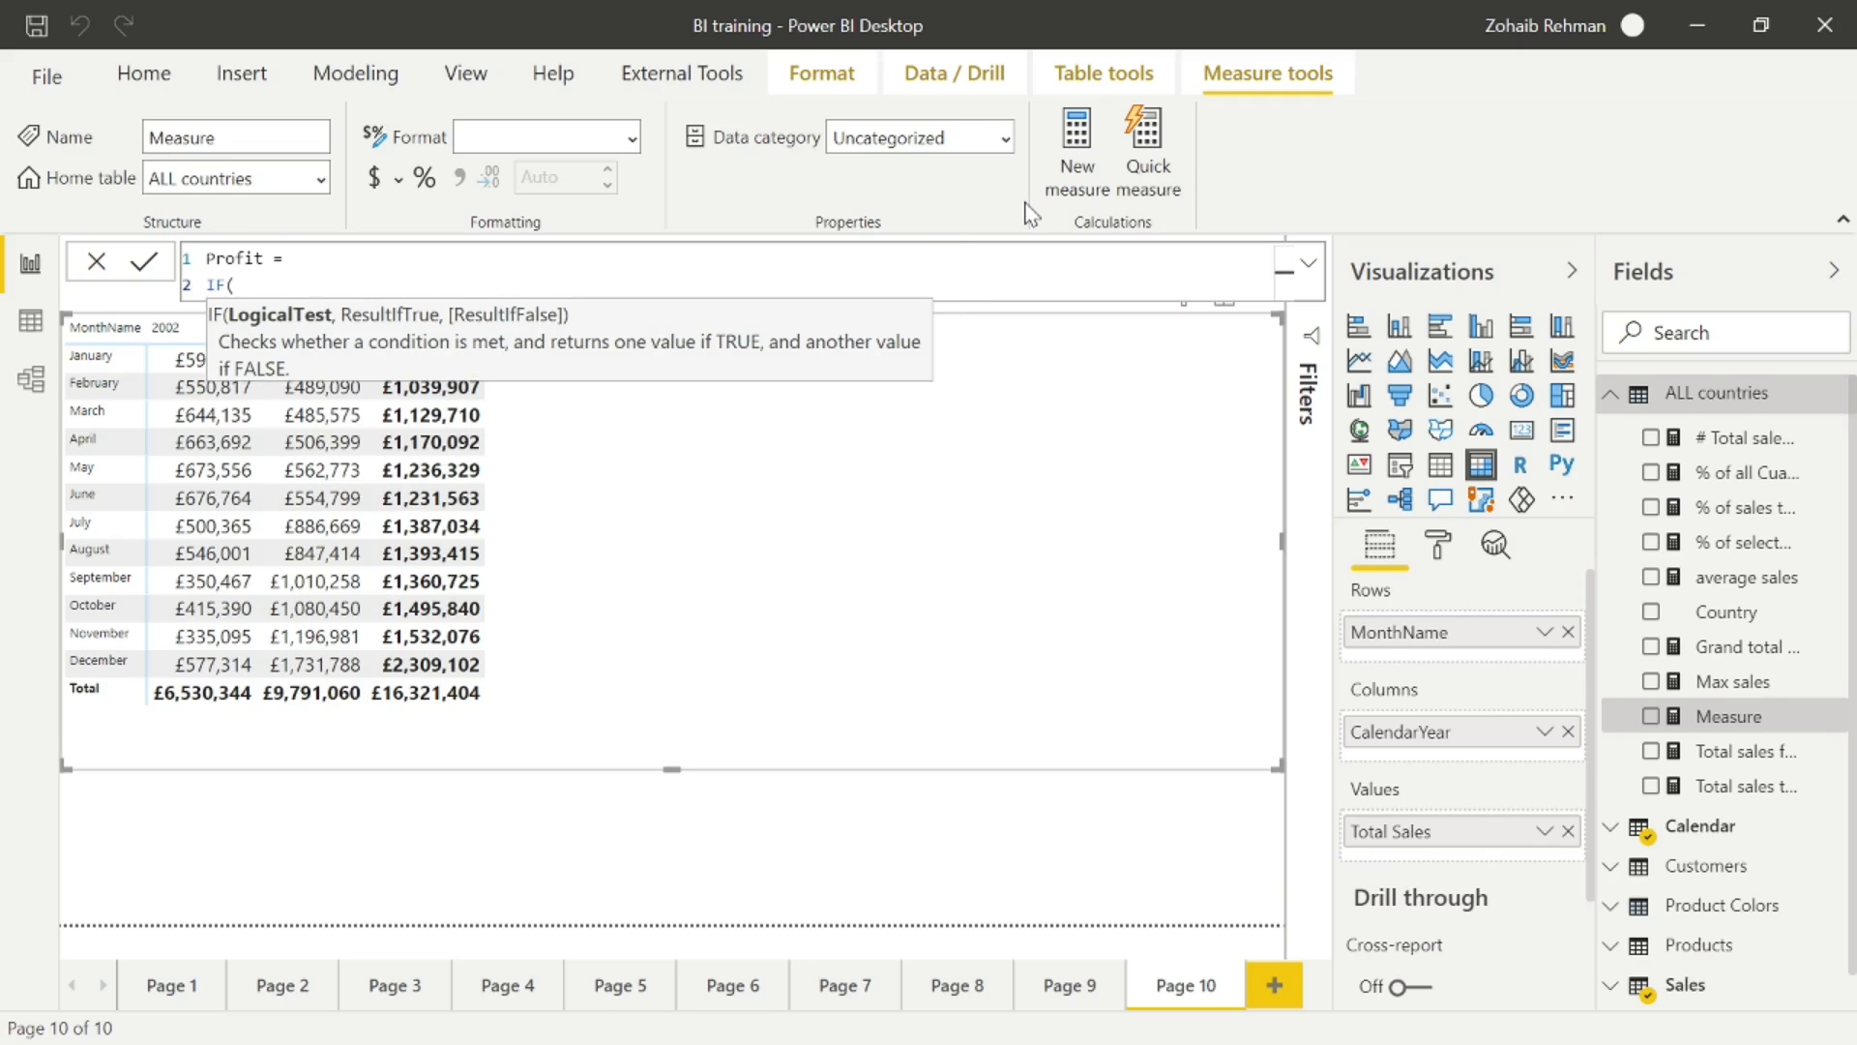
key(shift+Return)
text(tot)
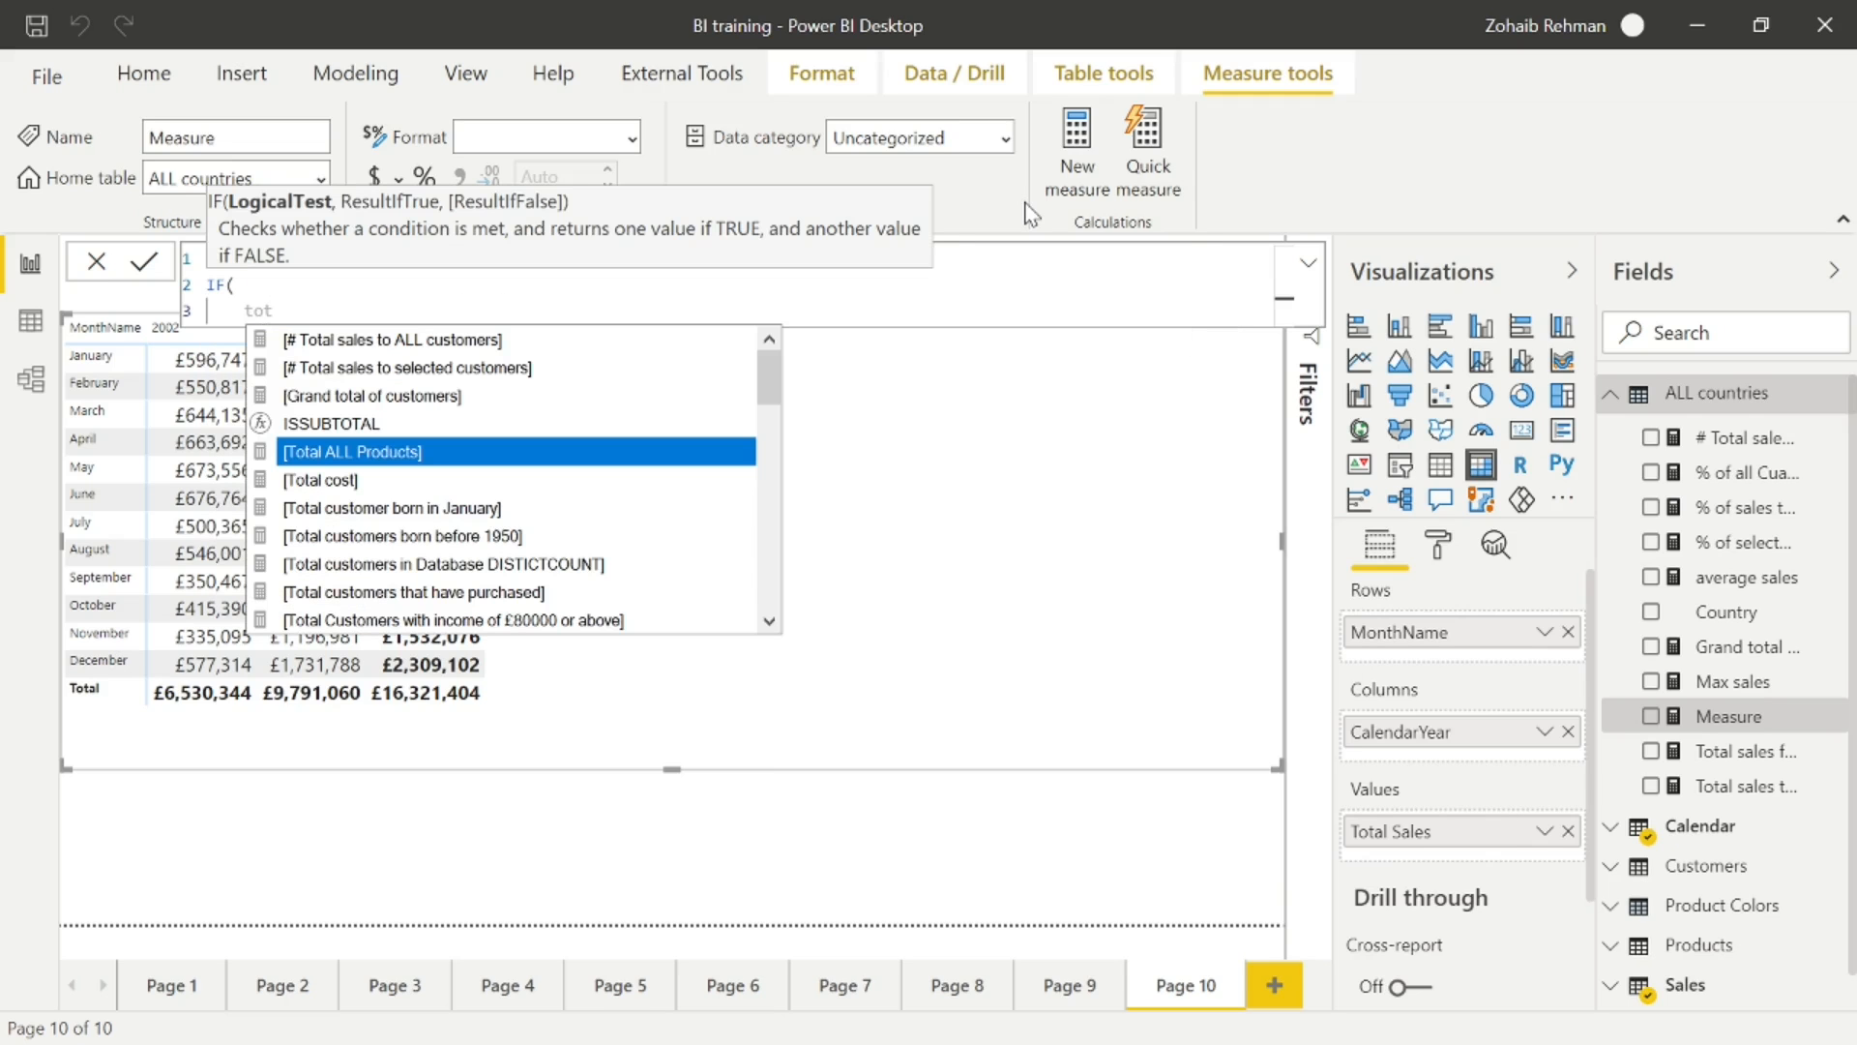
text(al sales)
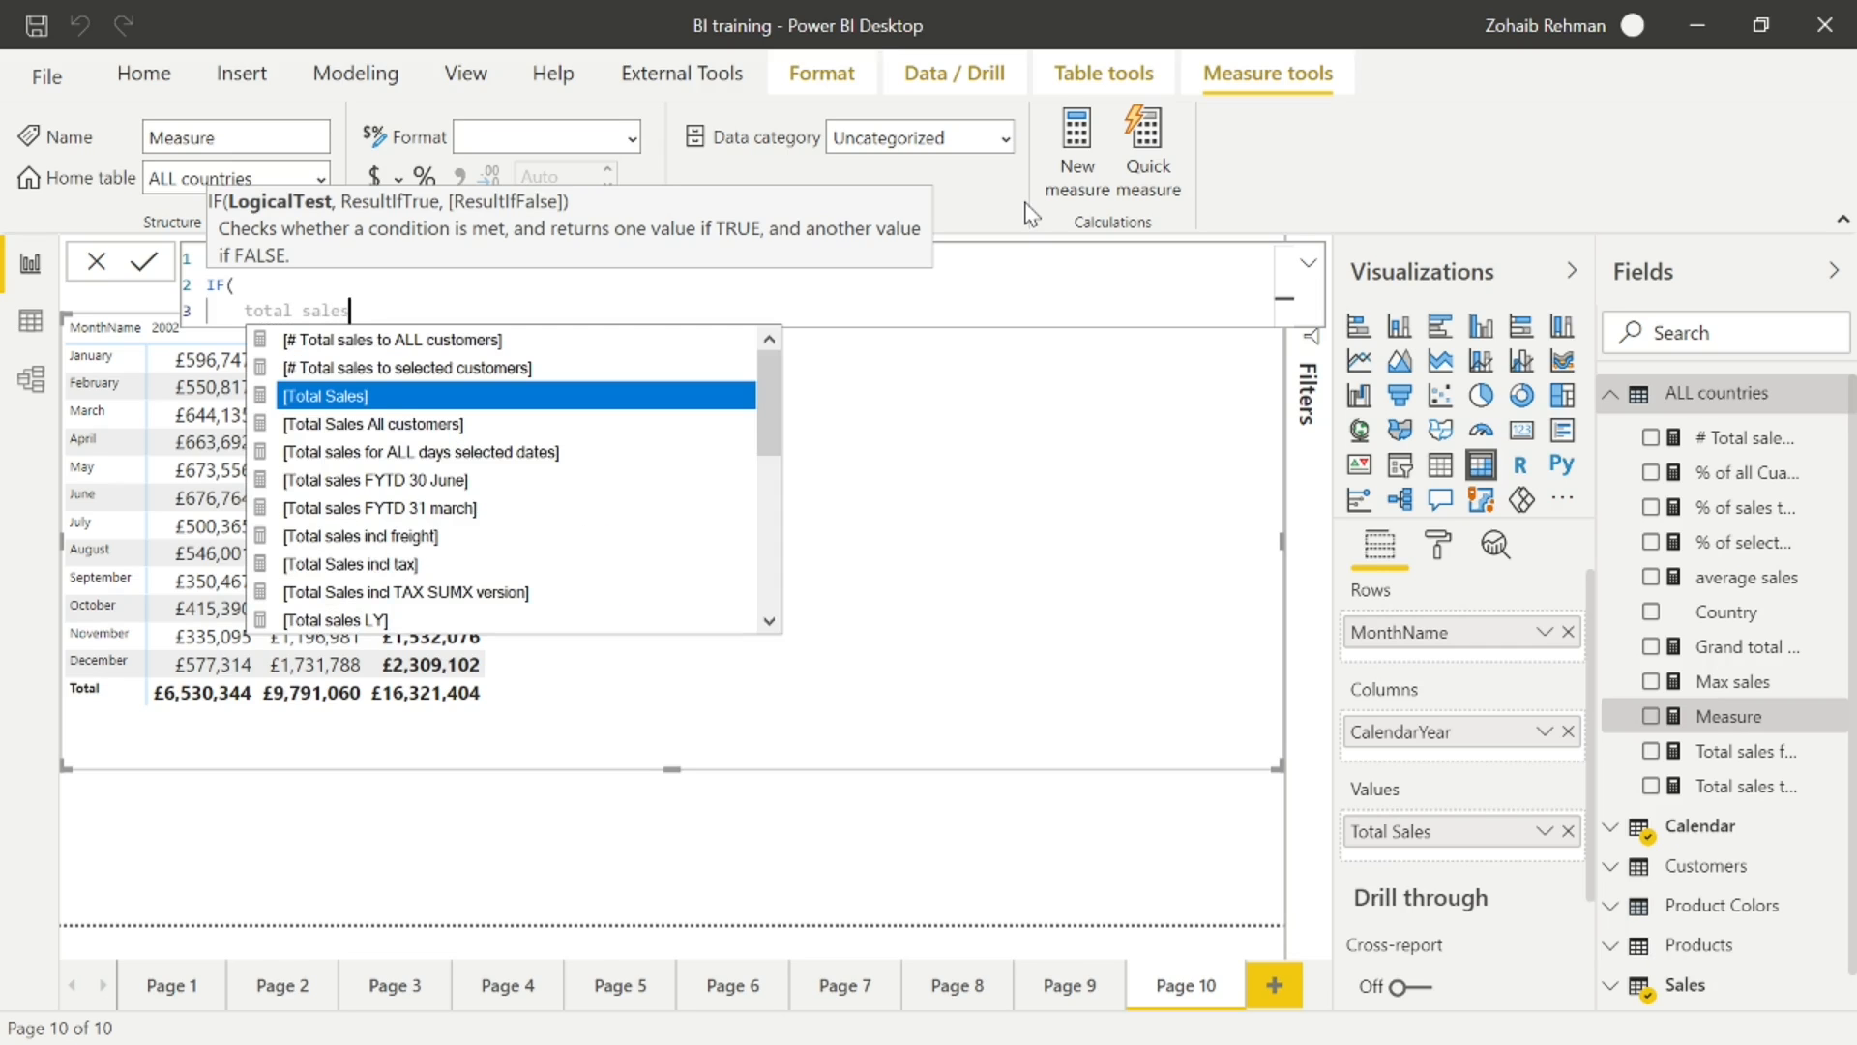
key(Tab)
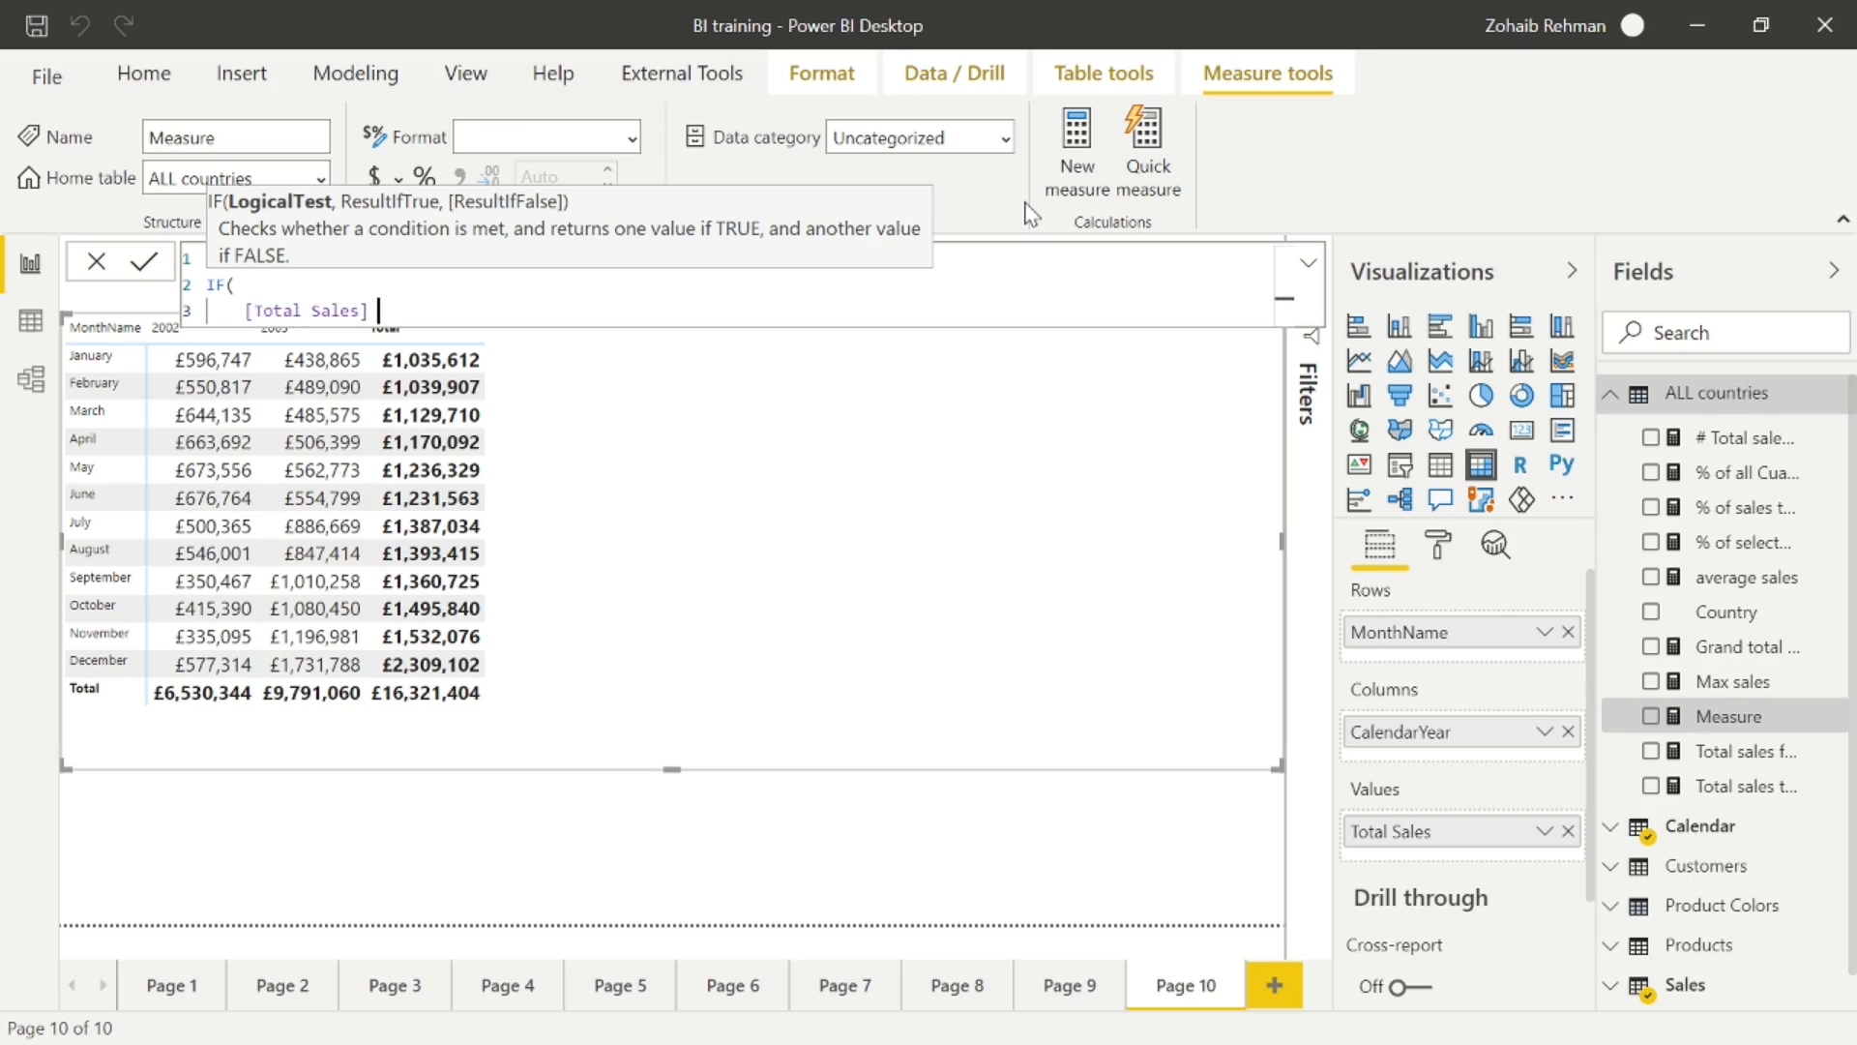
text(=>)
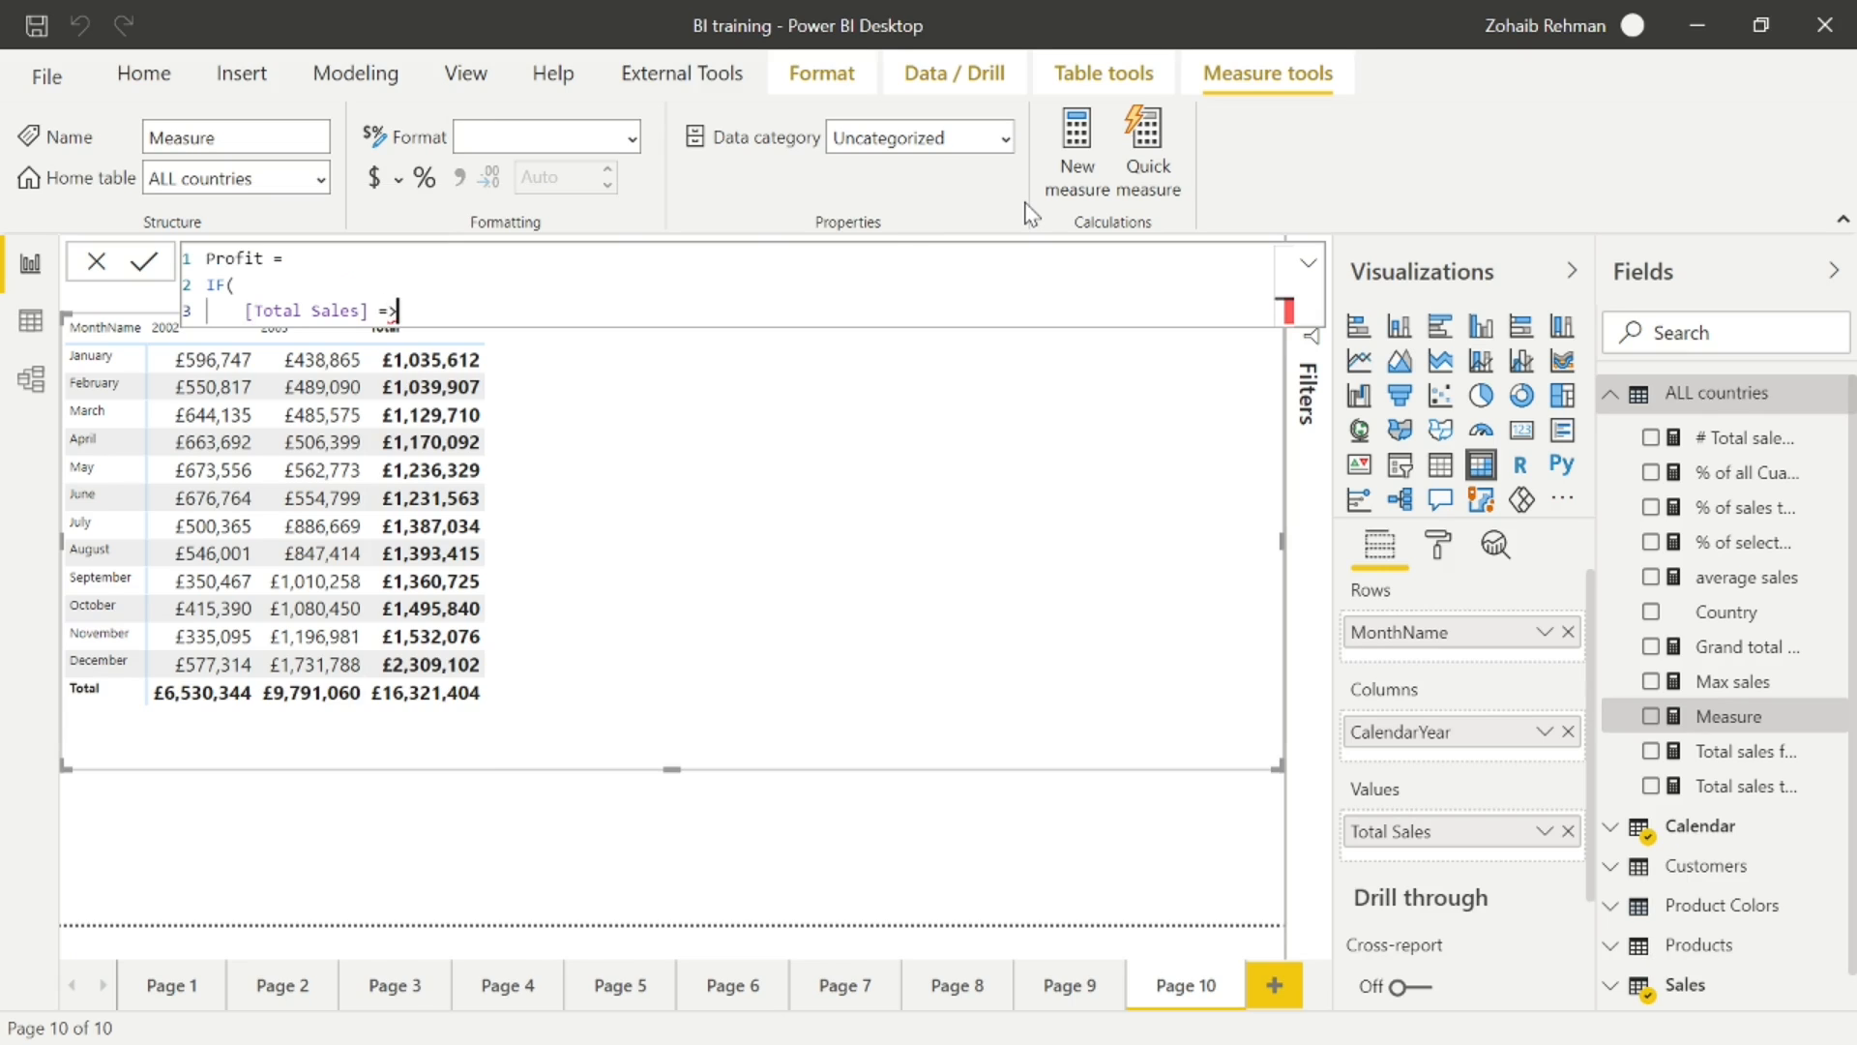
key(BackSpace)
key(BackSpace)
text(>=)
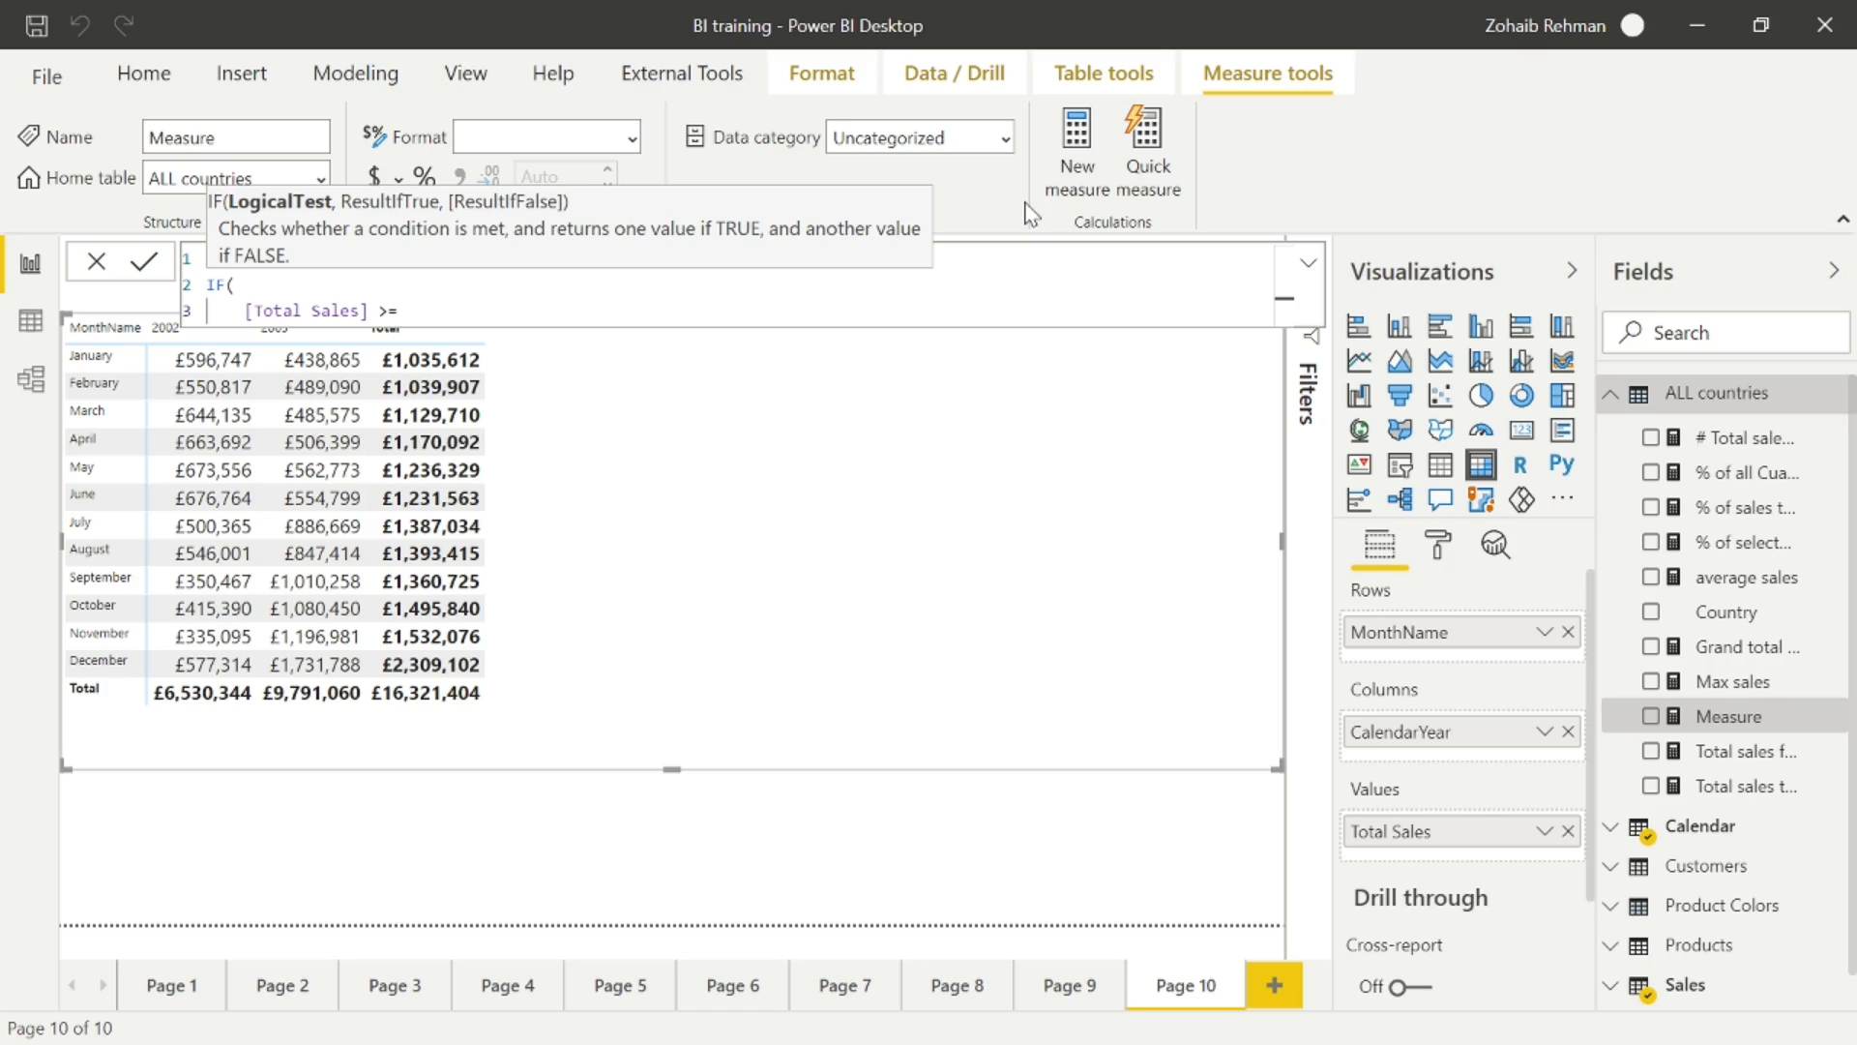
text(500000, ")
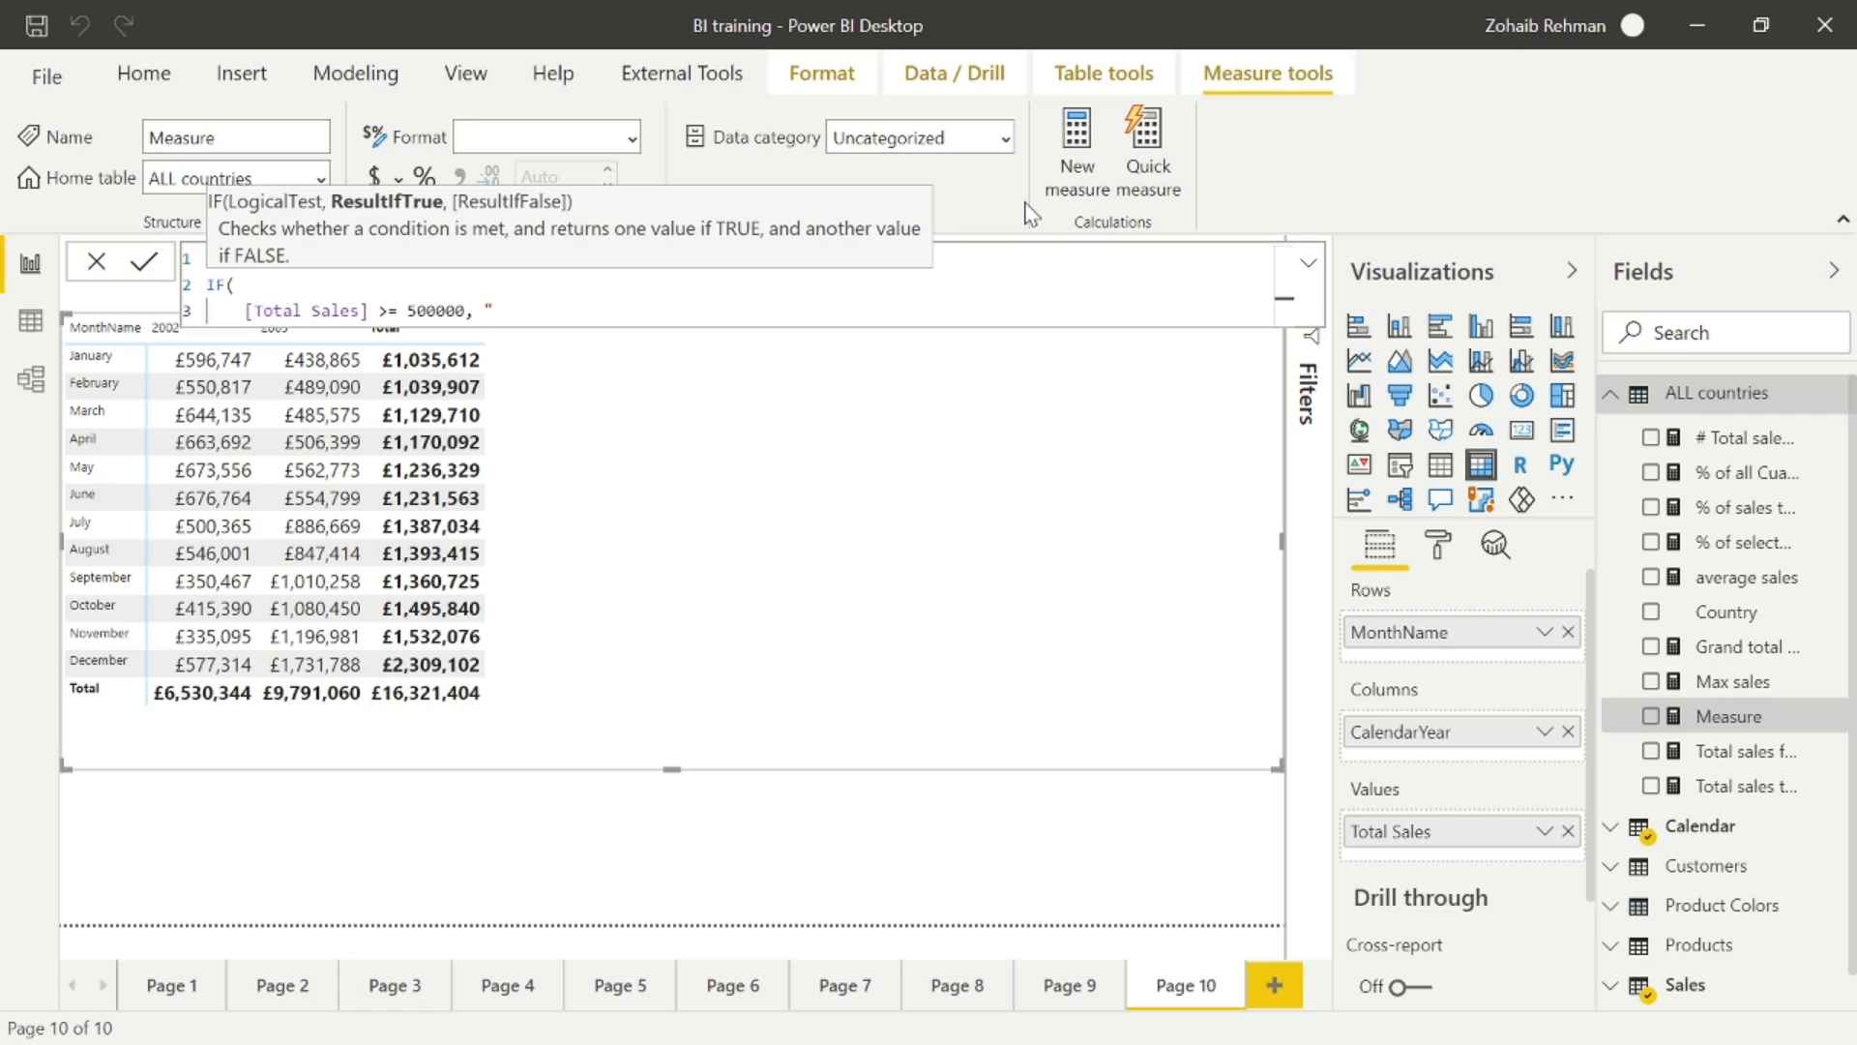
- Complete the IF with the results "Profit" and "Loss", commit the measure and add it to the matrix
text(Profit",)
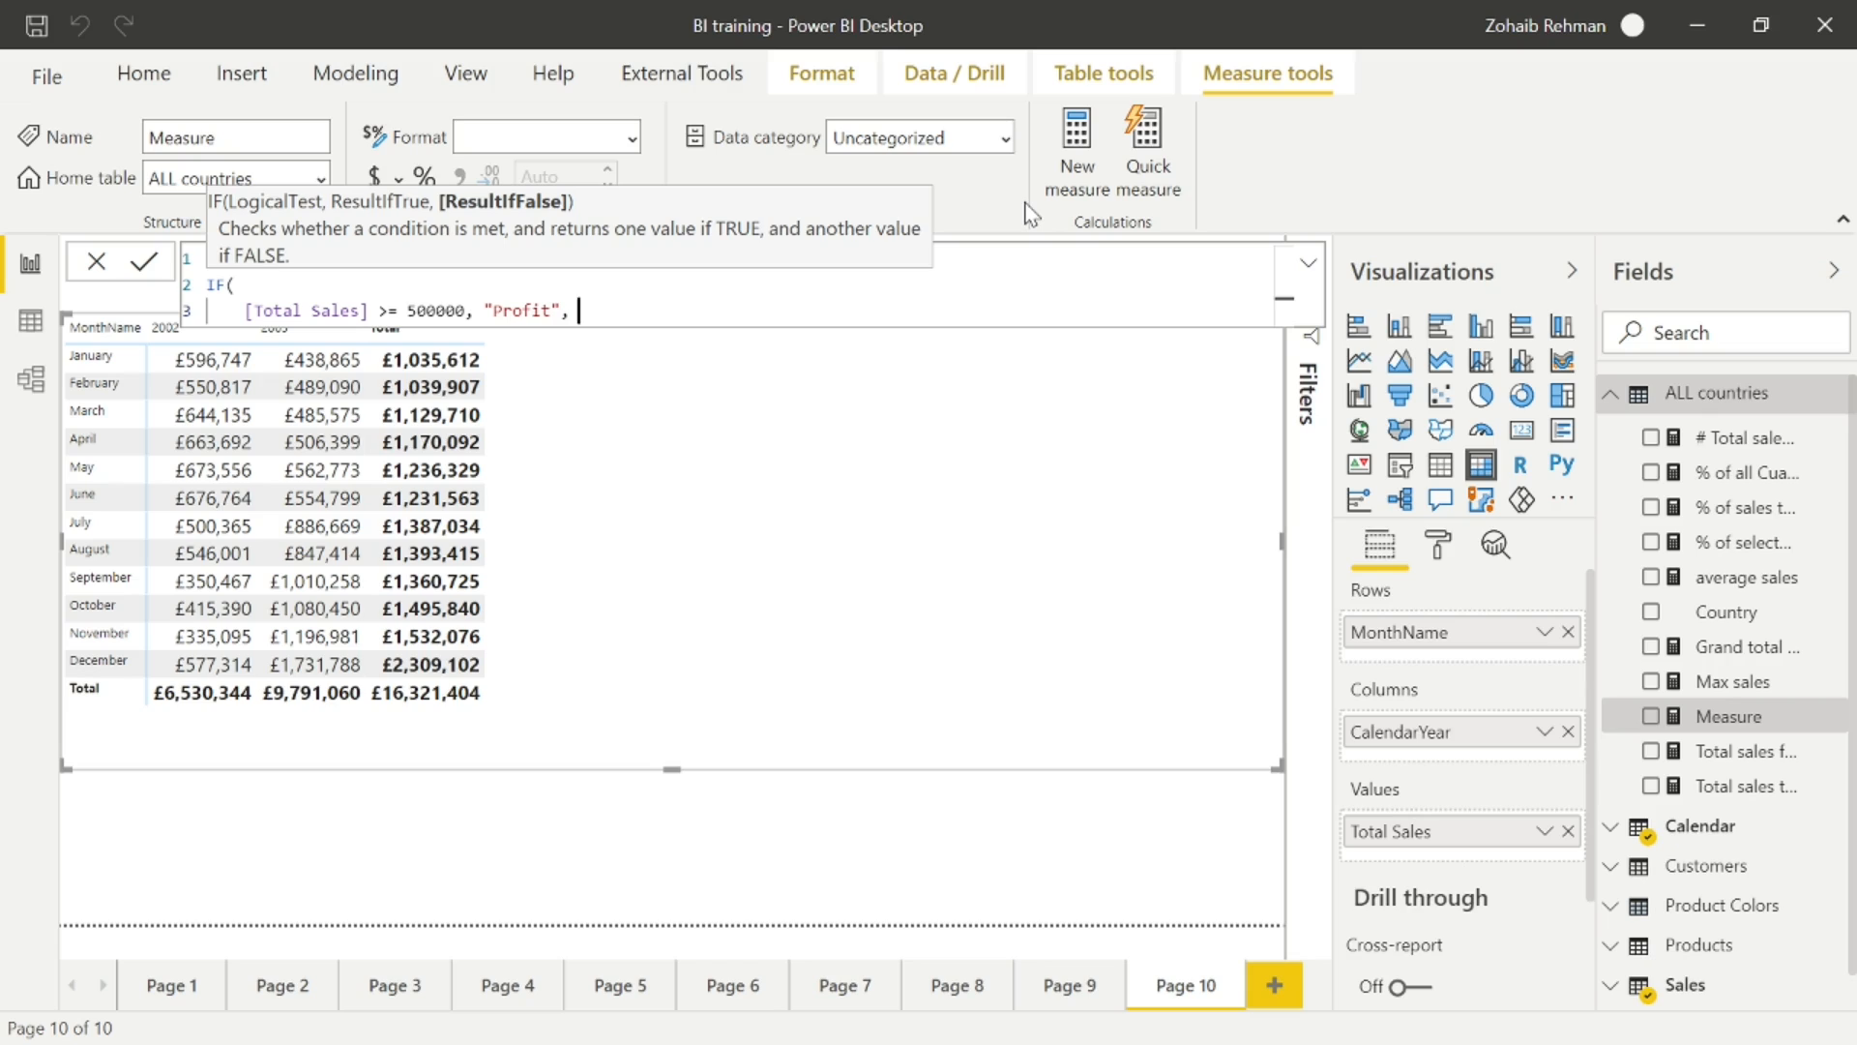
text( ")
text(Loss")
key(Return)
text())
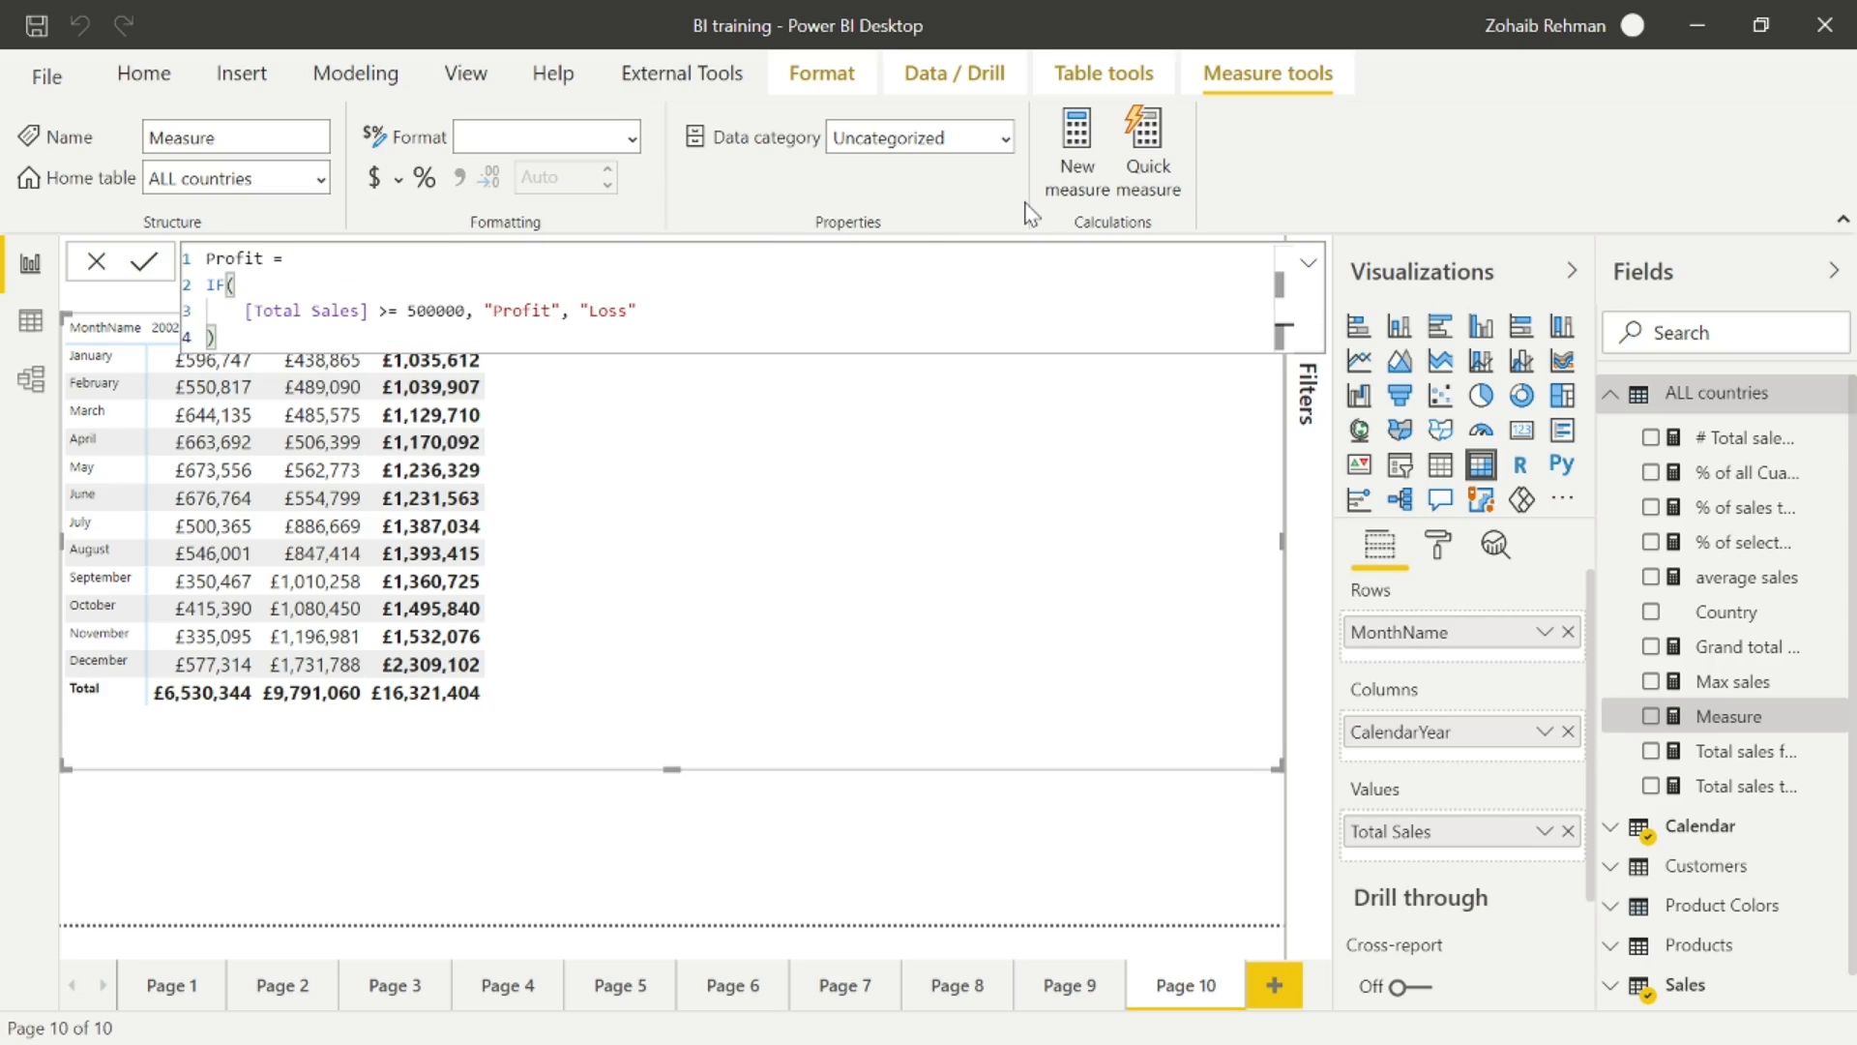
key(Return)
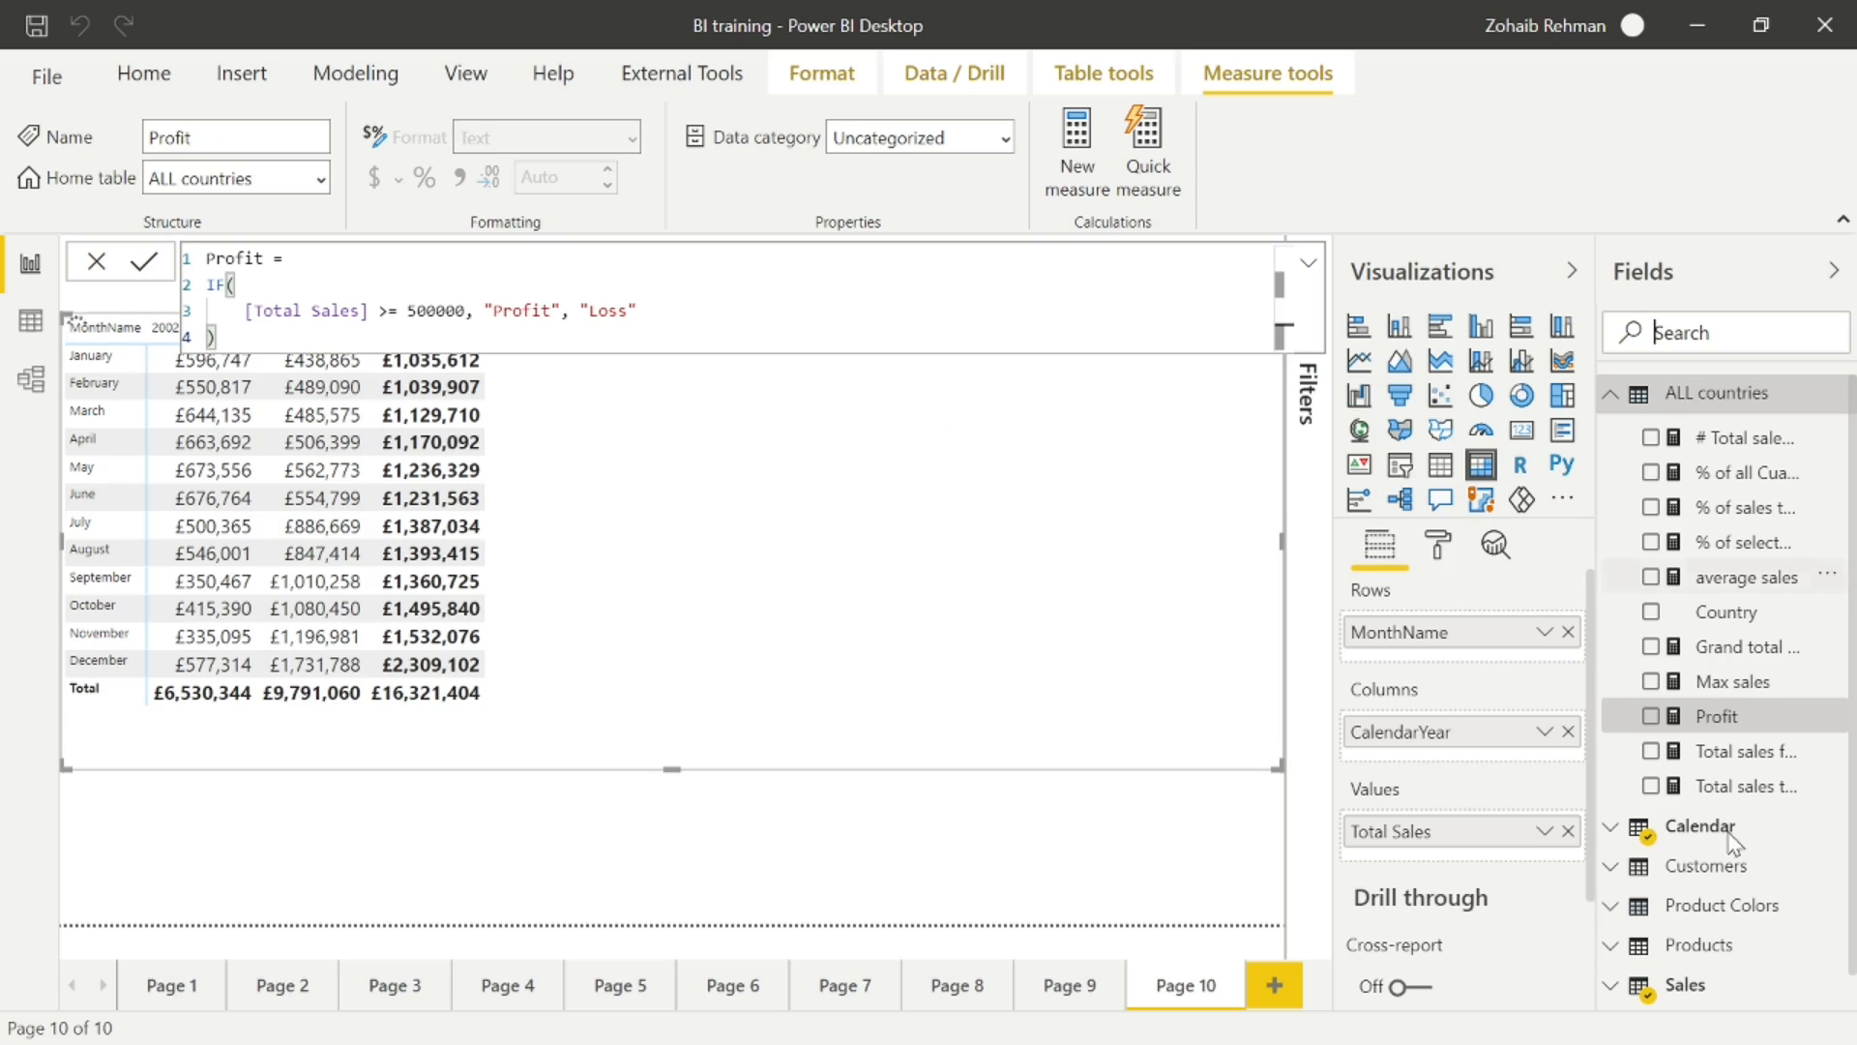
click(1652, 719)
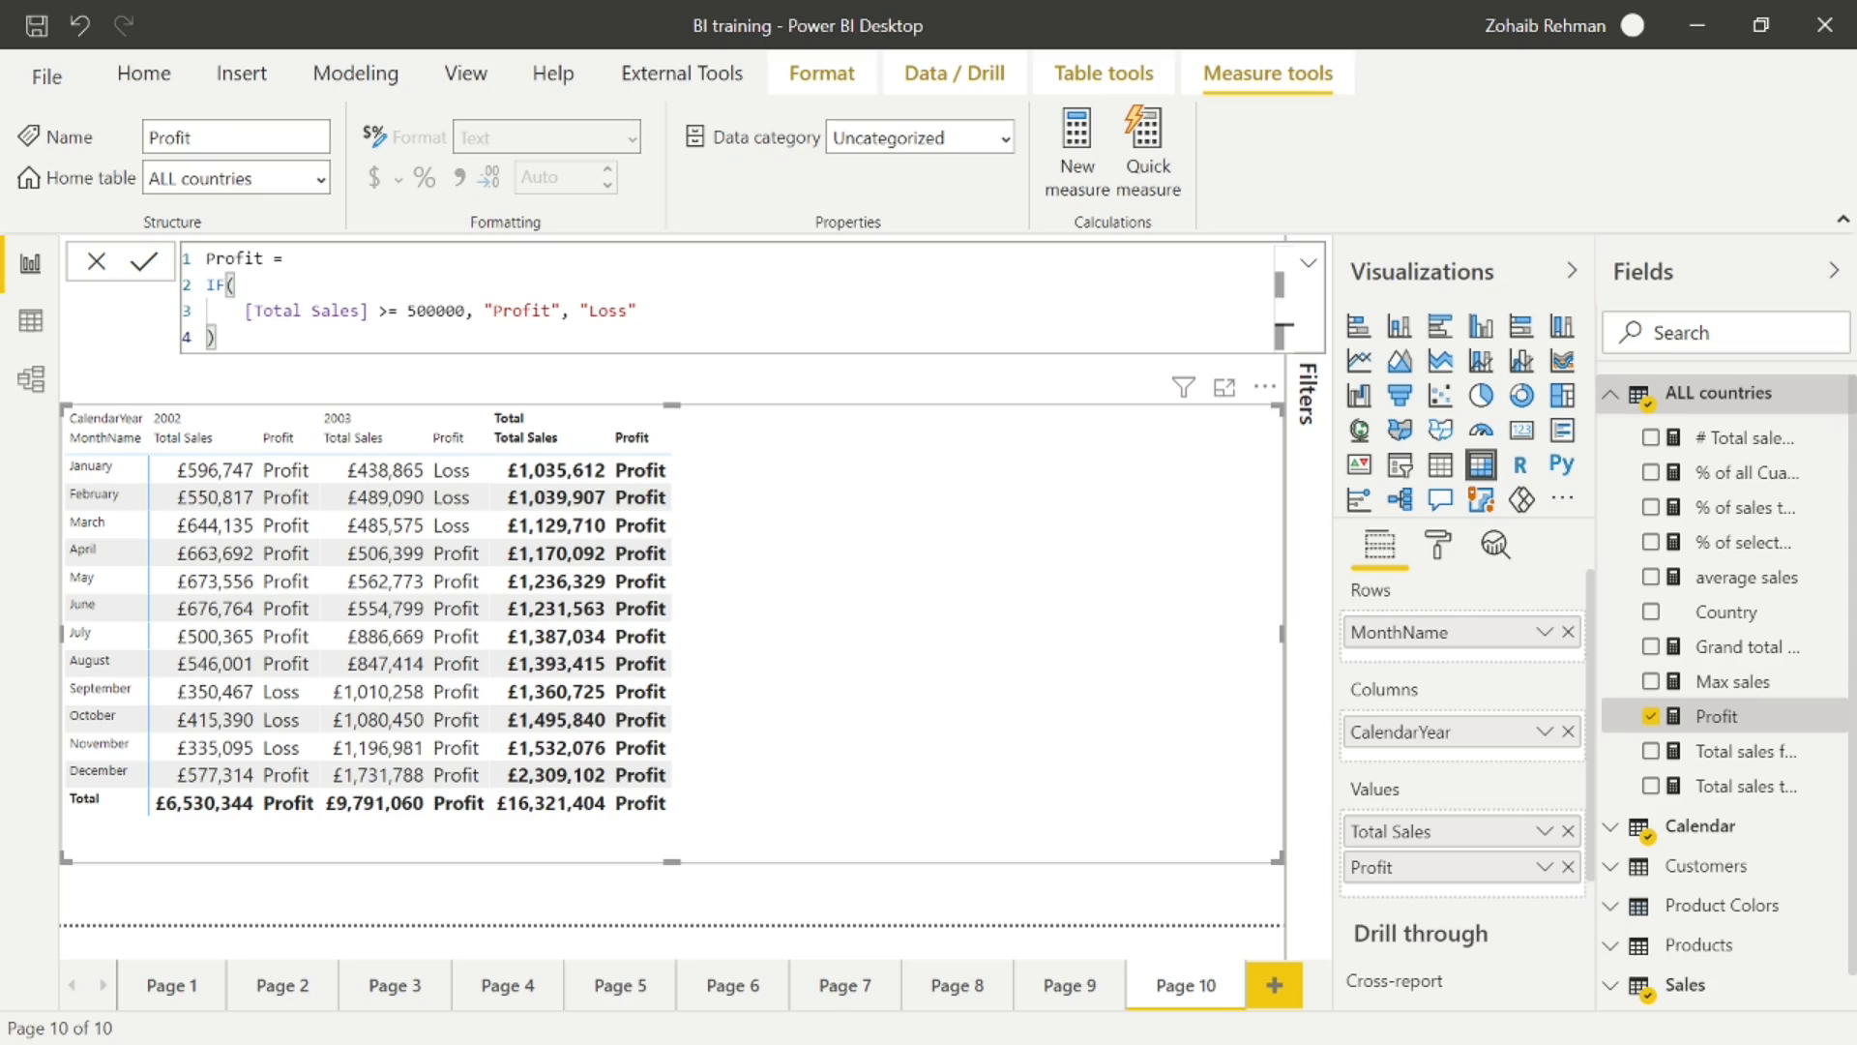
- Change the sales threshold in the Profit measure to 400000 and commit the formula
click(417, 311)
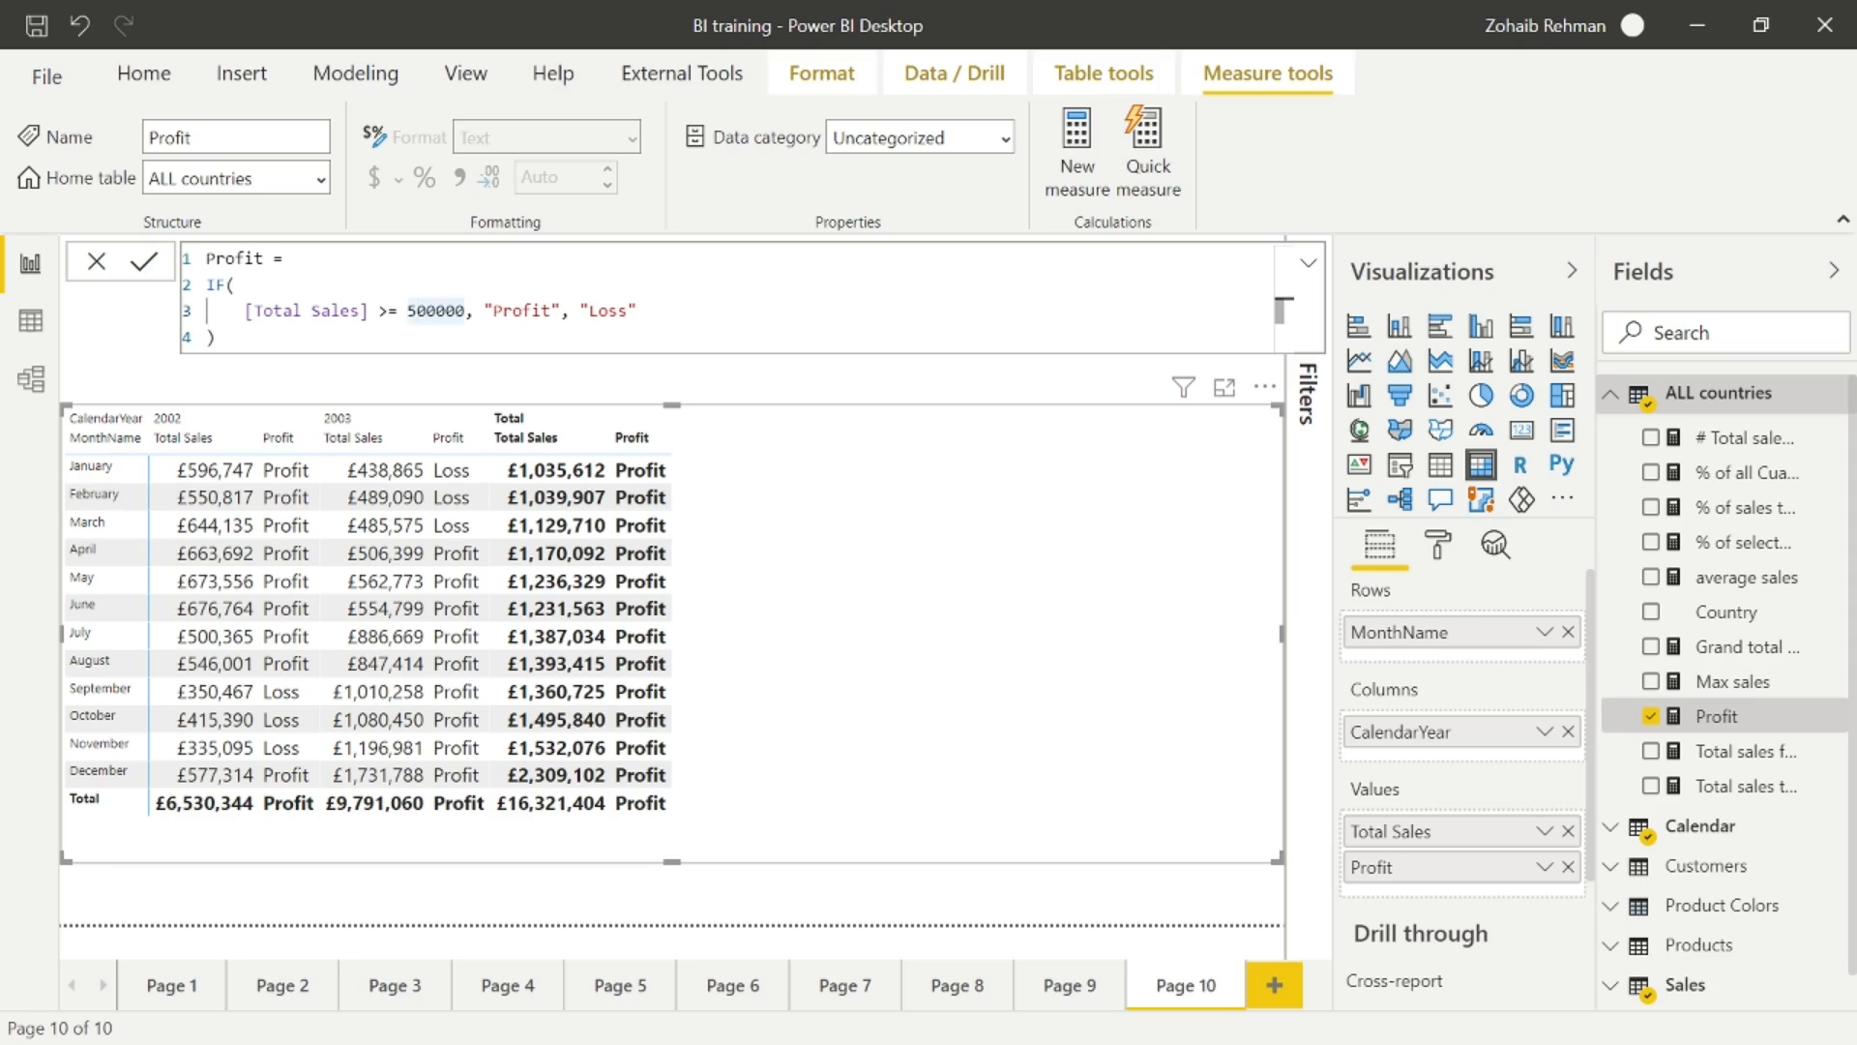
key(BackSpace)
text(4)
click(165, 265)
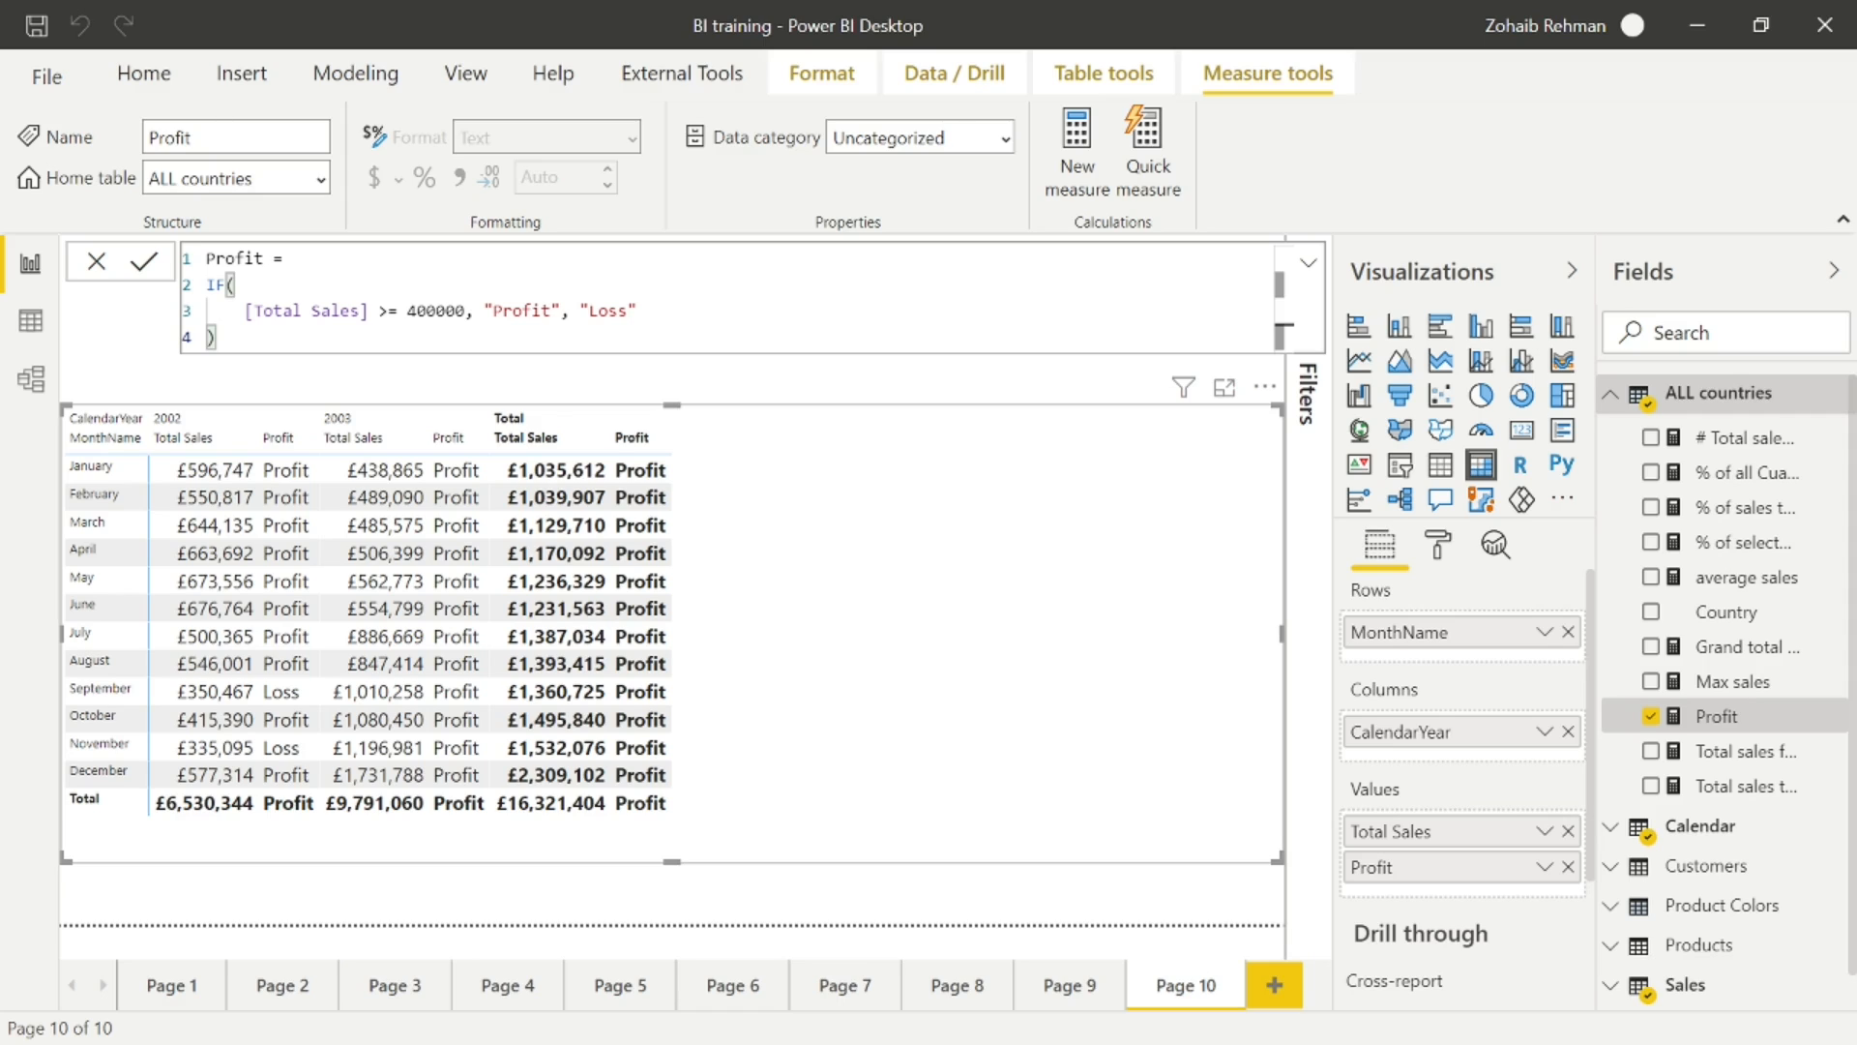
- Remove the "Loss" result from the Profit formula and start a new line in its place
click(552, 311)
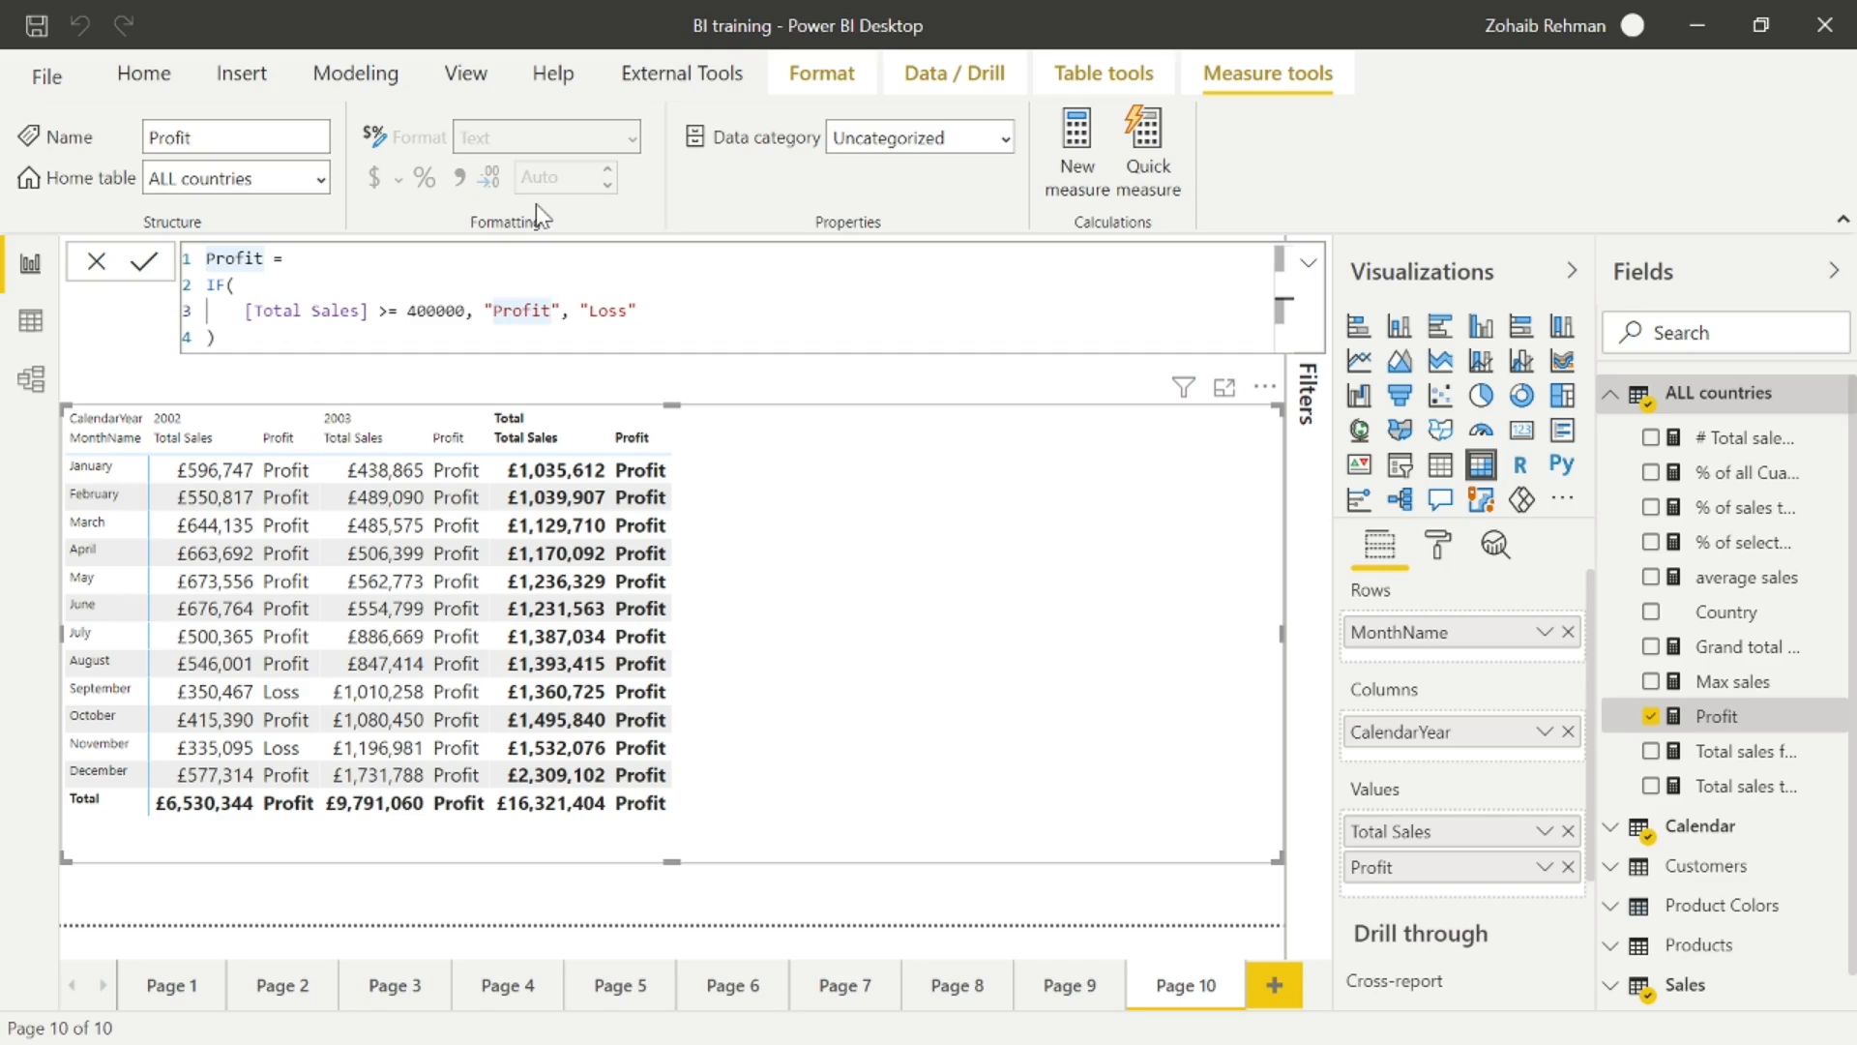
key(End)
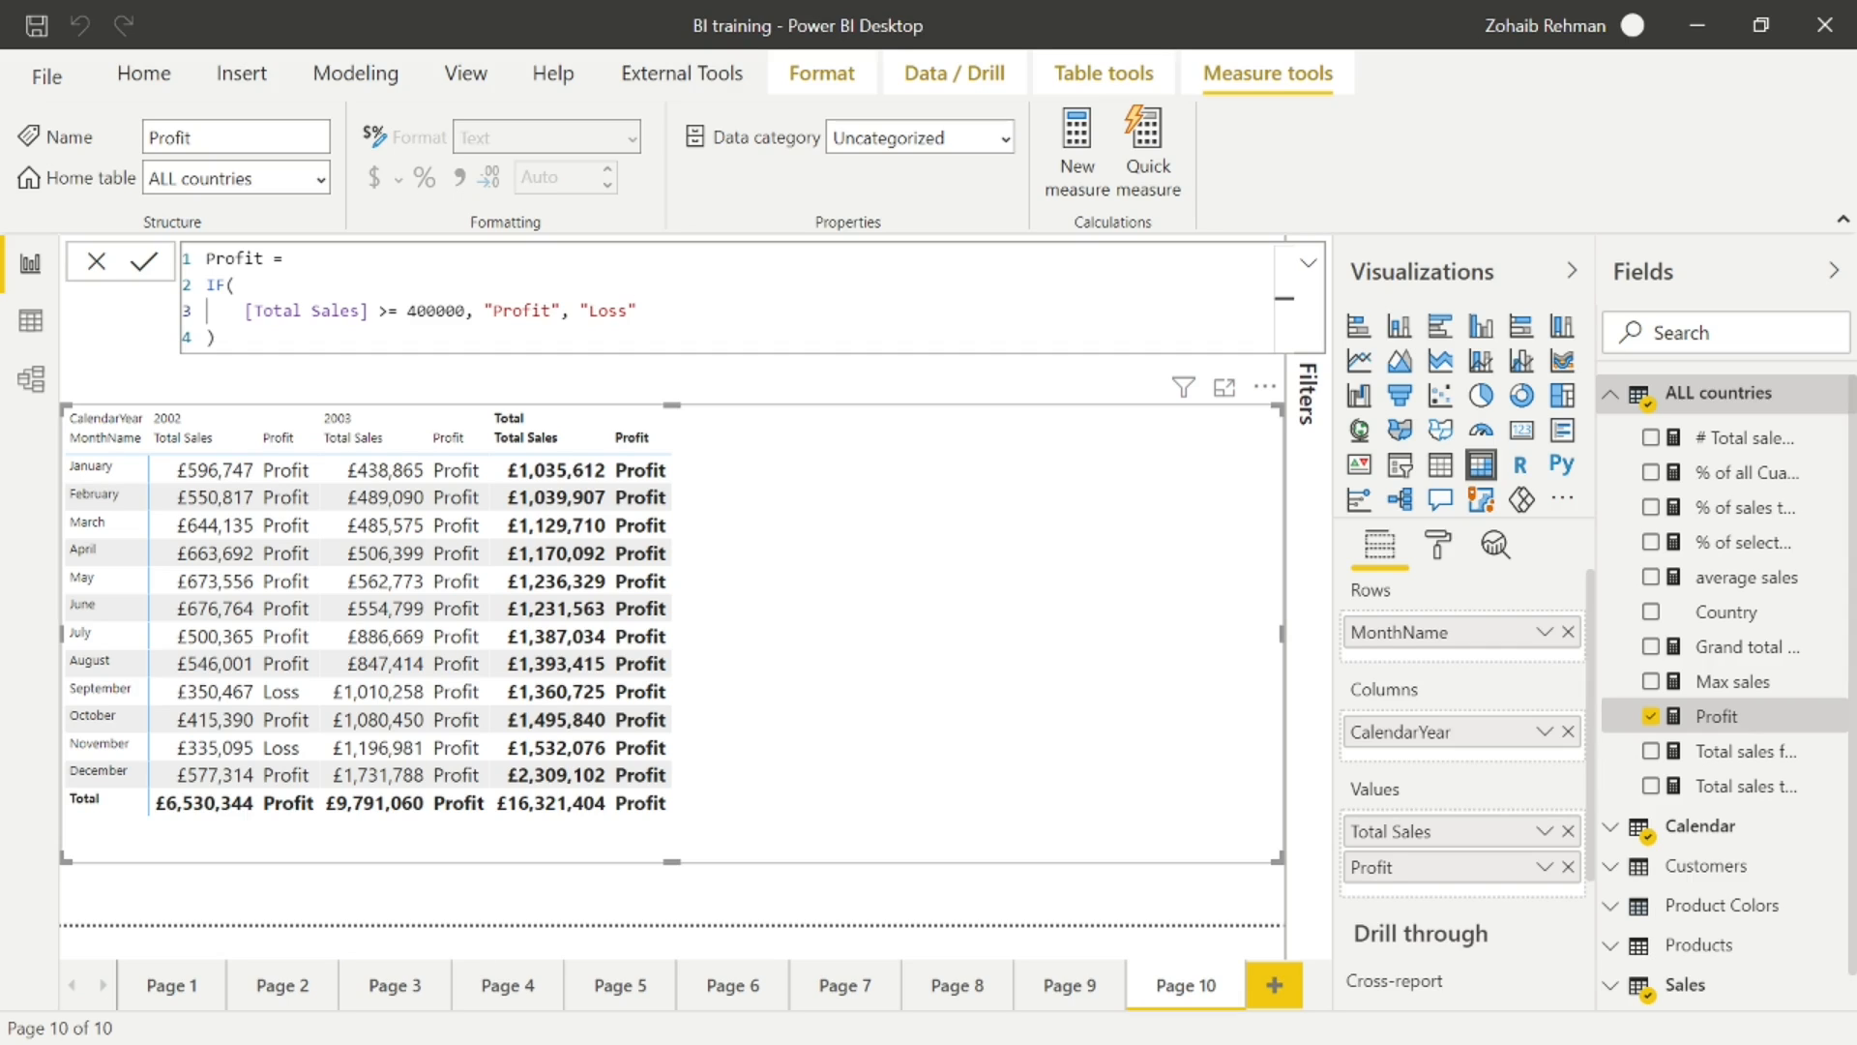
key(BackSpace)
key(BackSpace)
key(BackSpace)
key(BackSpace)
key(BackSpace)
key(BackSpace)
key(BackSpace)
key(shift+Return)
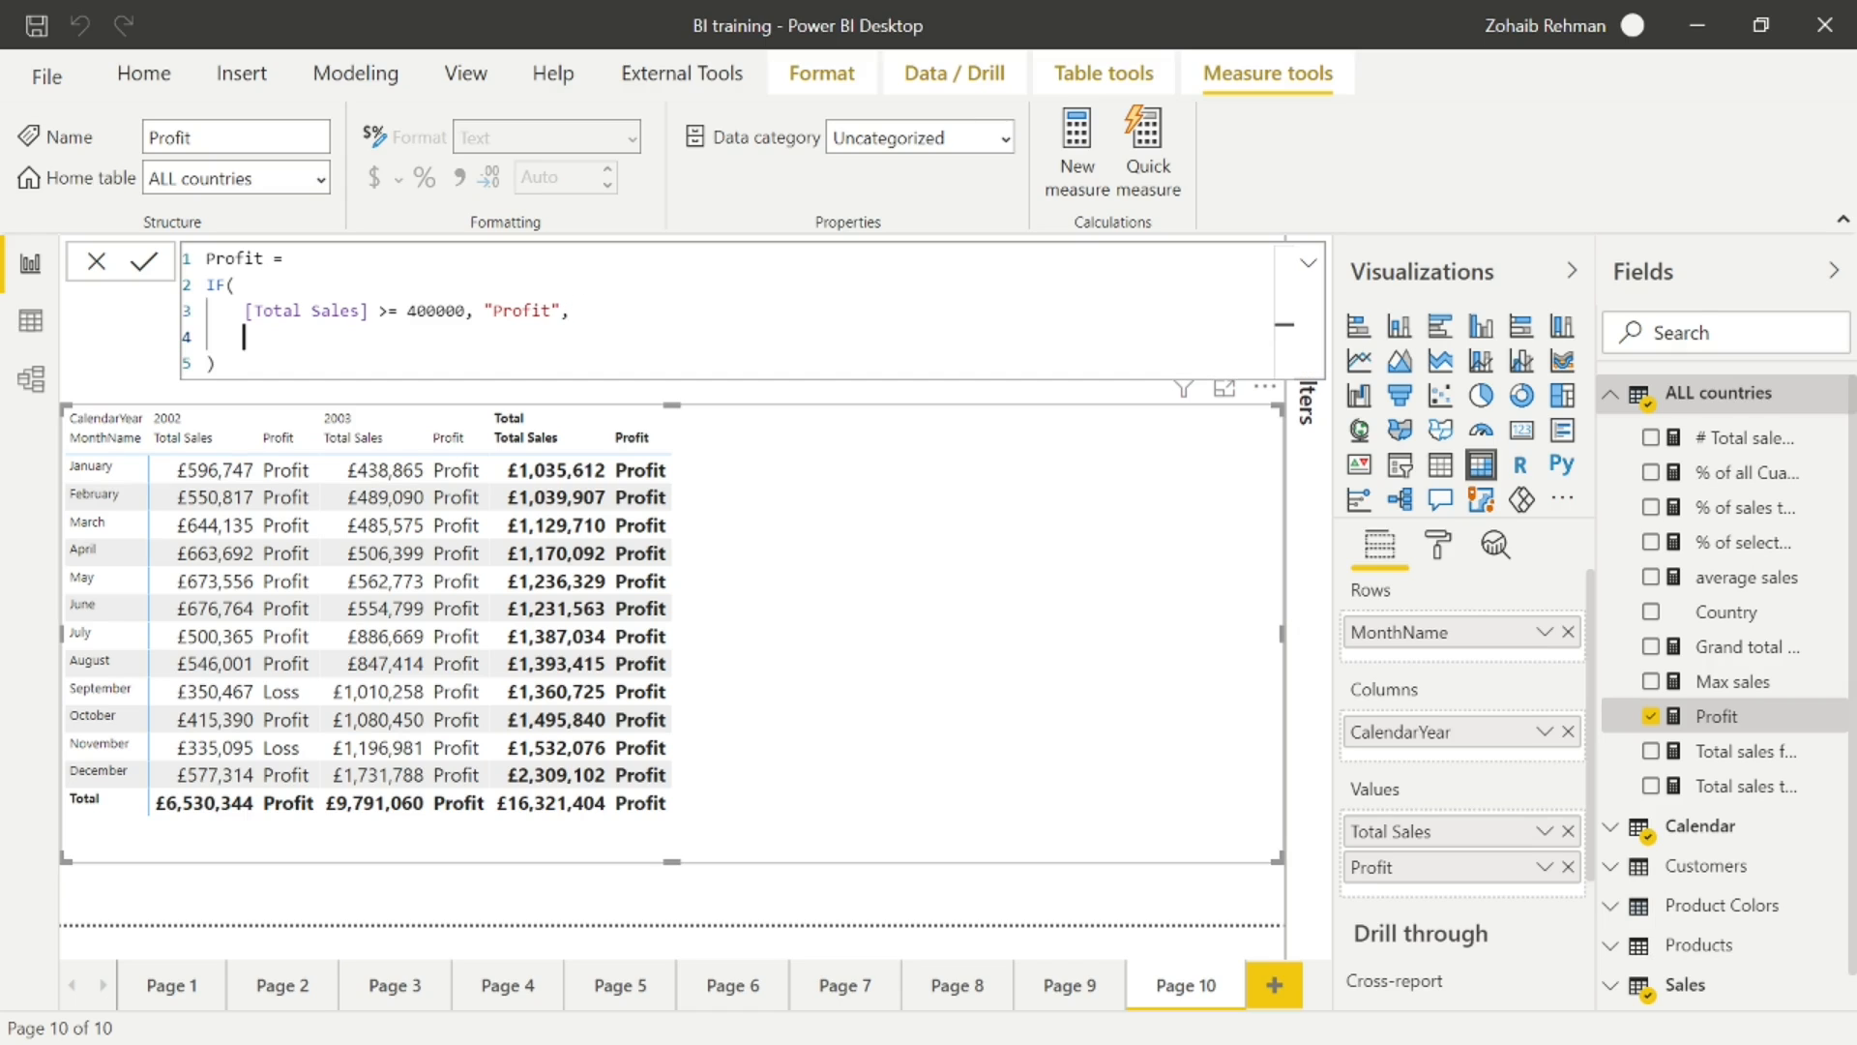
- Nest a second IF as the false result, containing [Total Sales] >= and the text "Ahead of target"
text(IF()
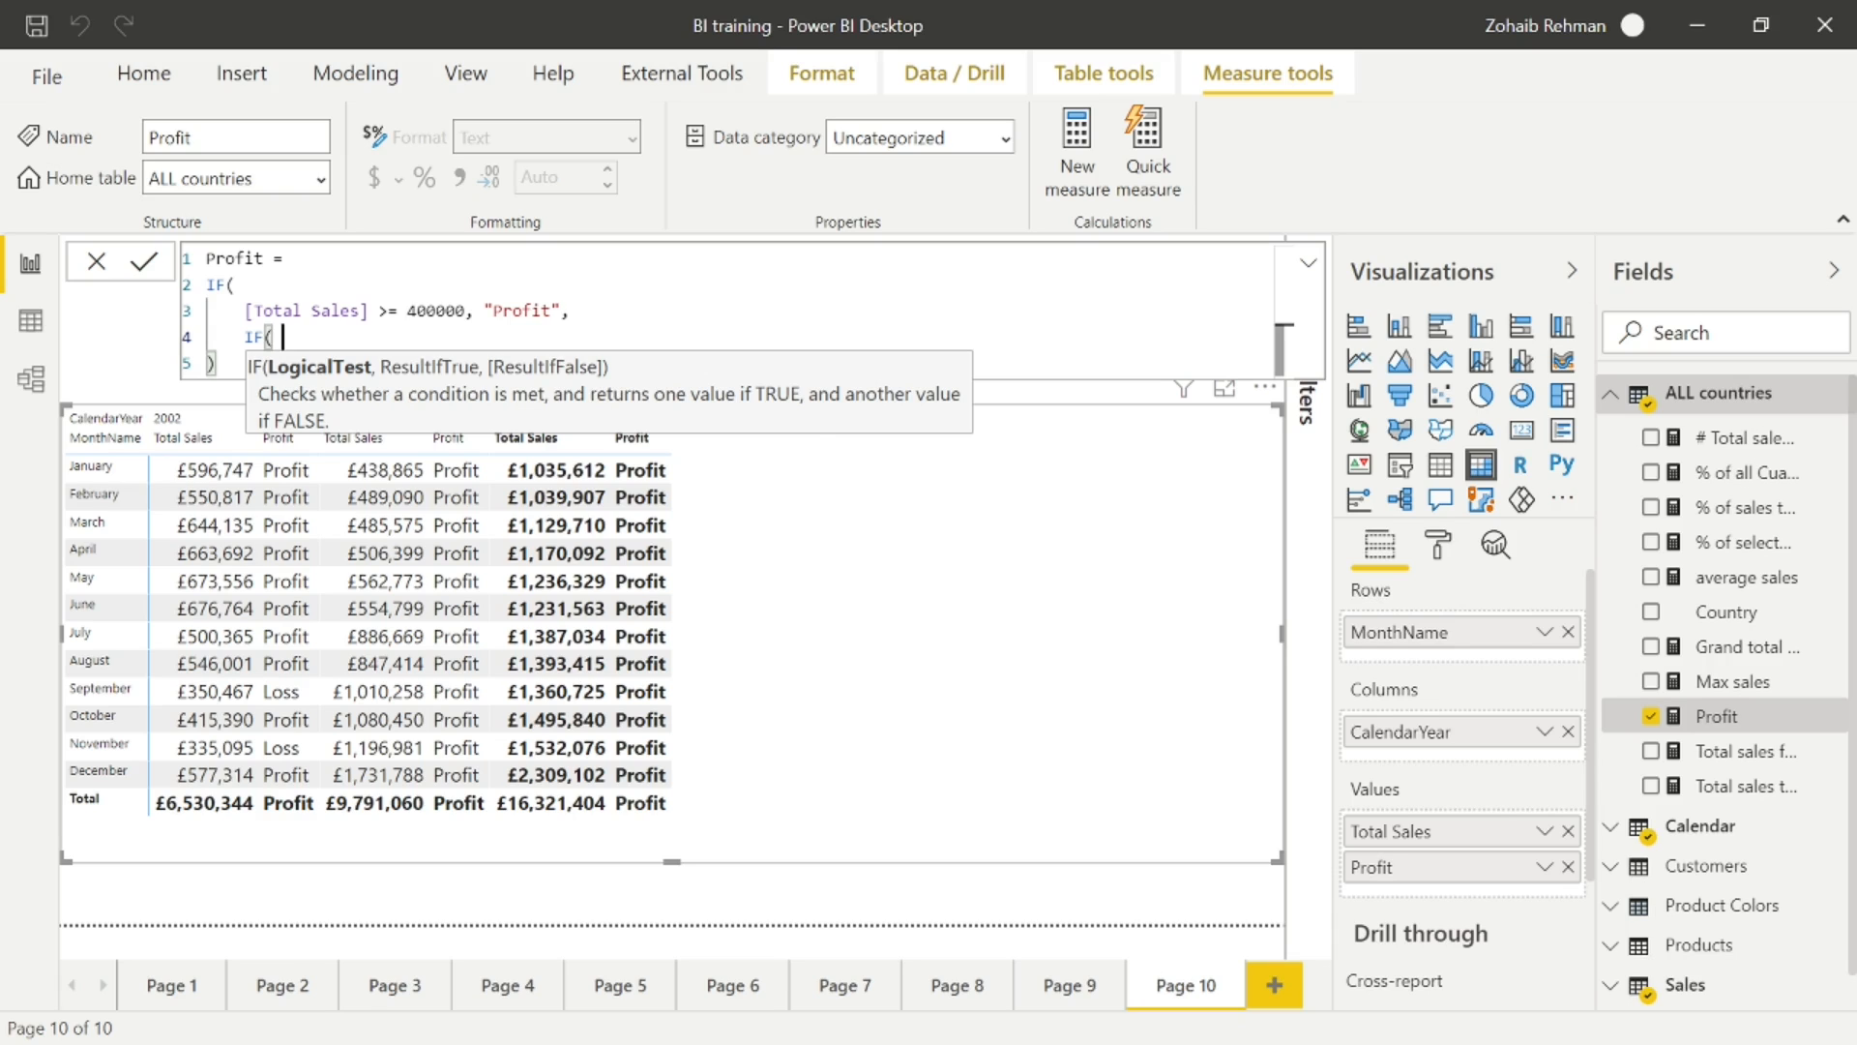
text(tot)
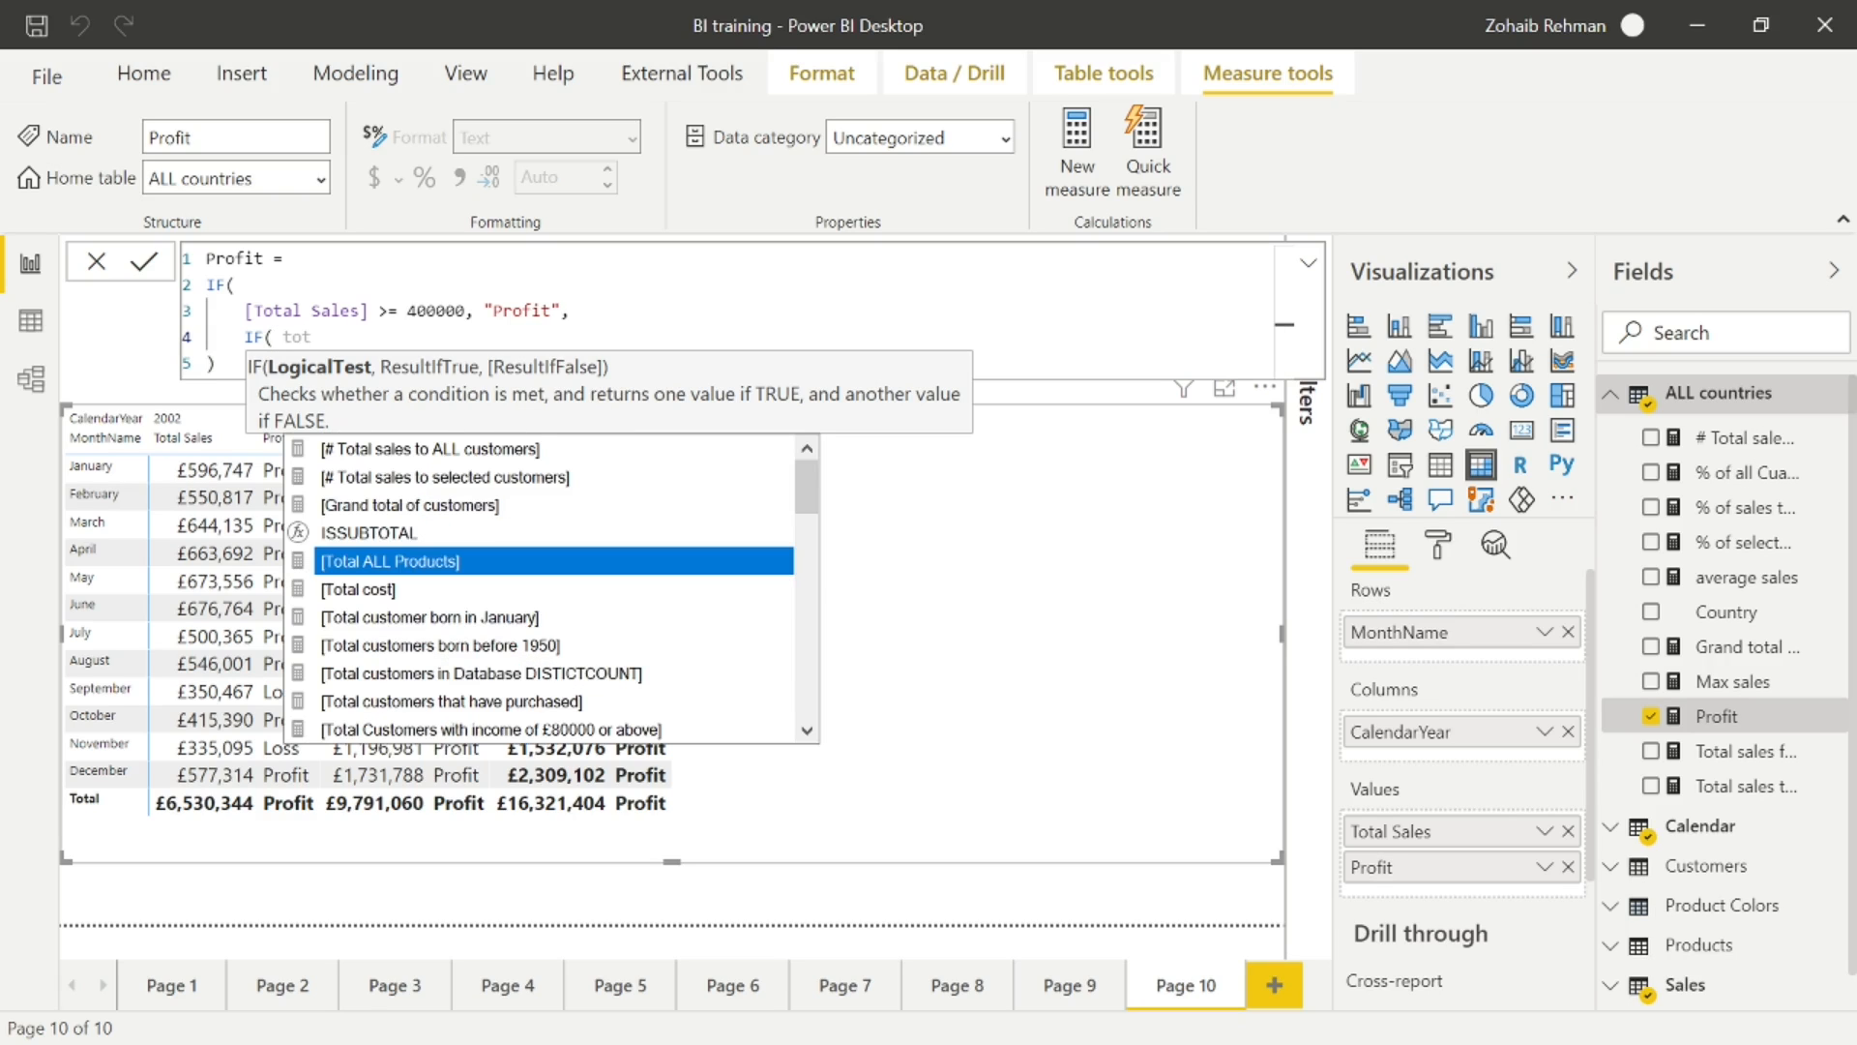
text(al sal)
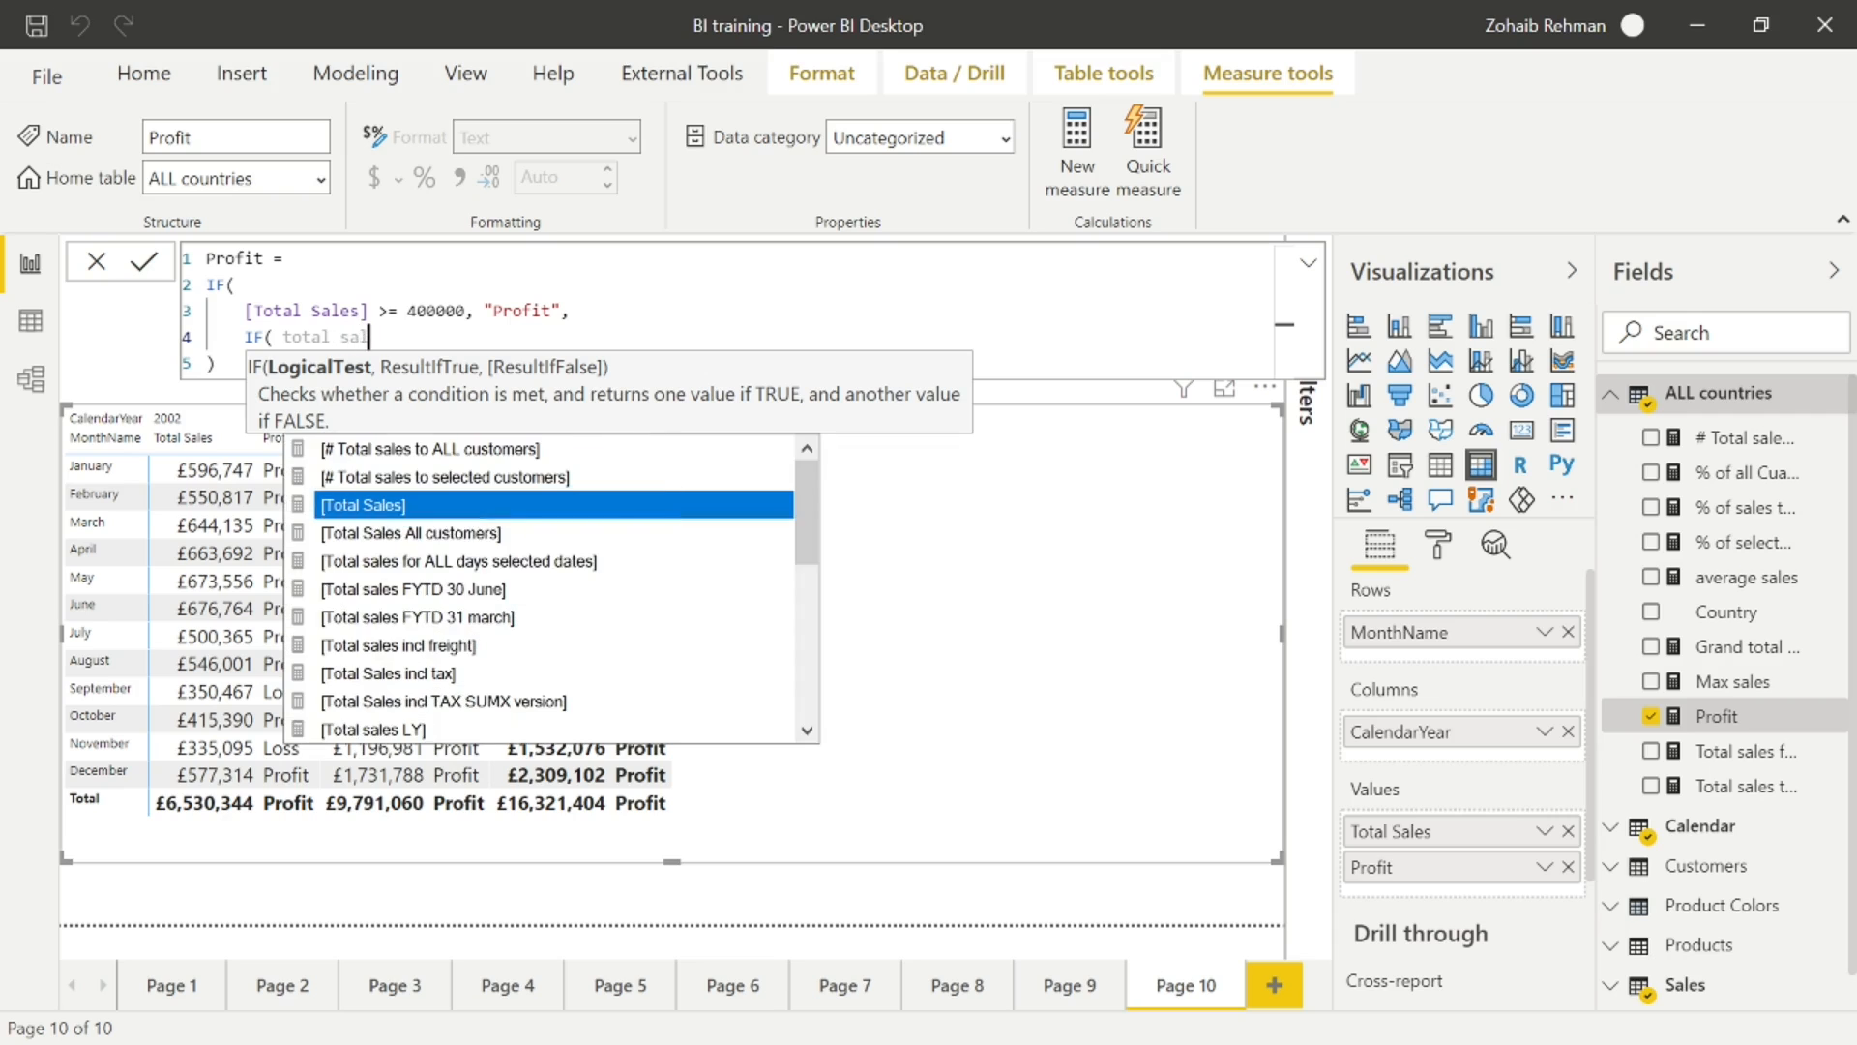
key(Tab)
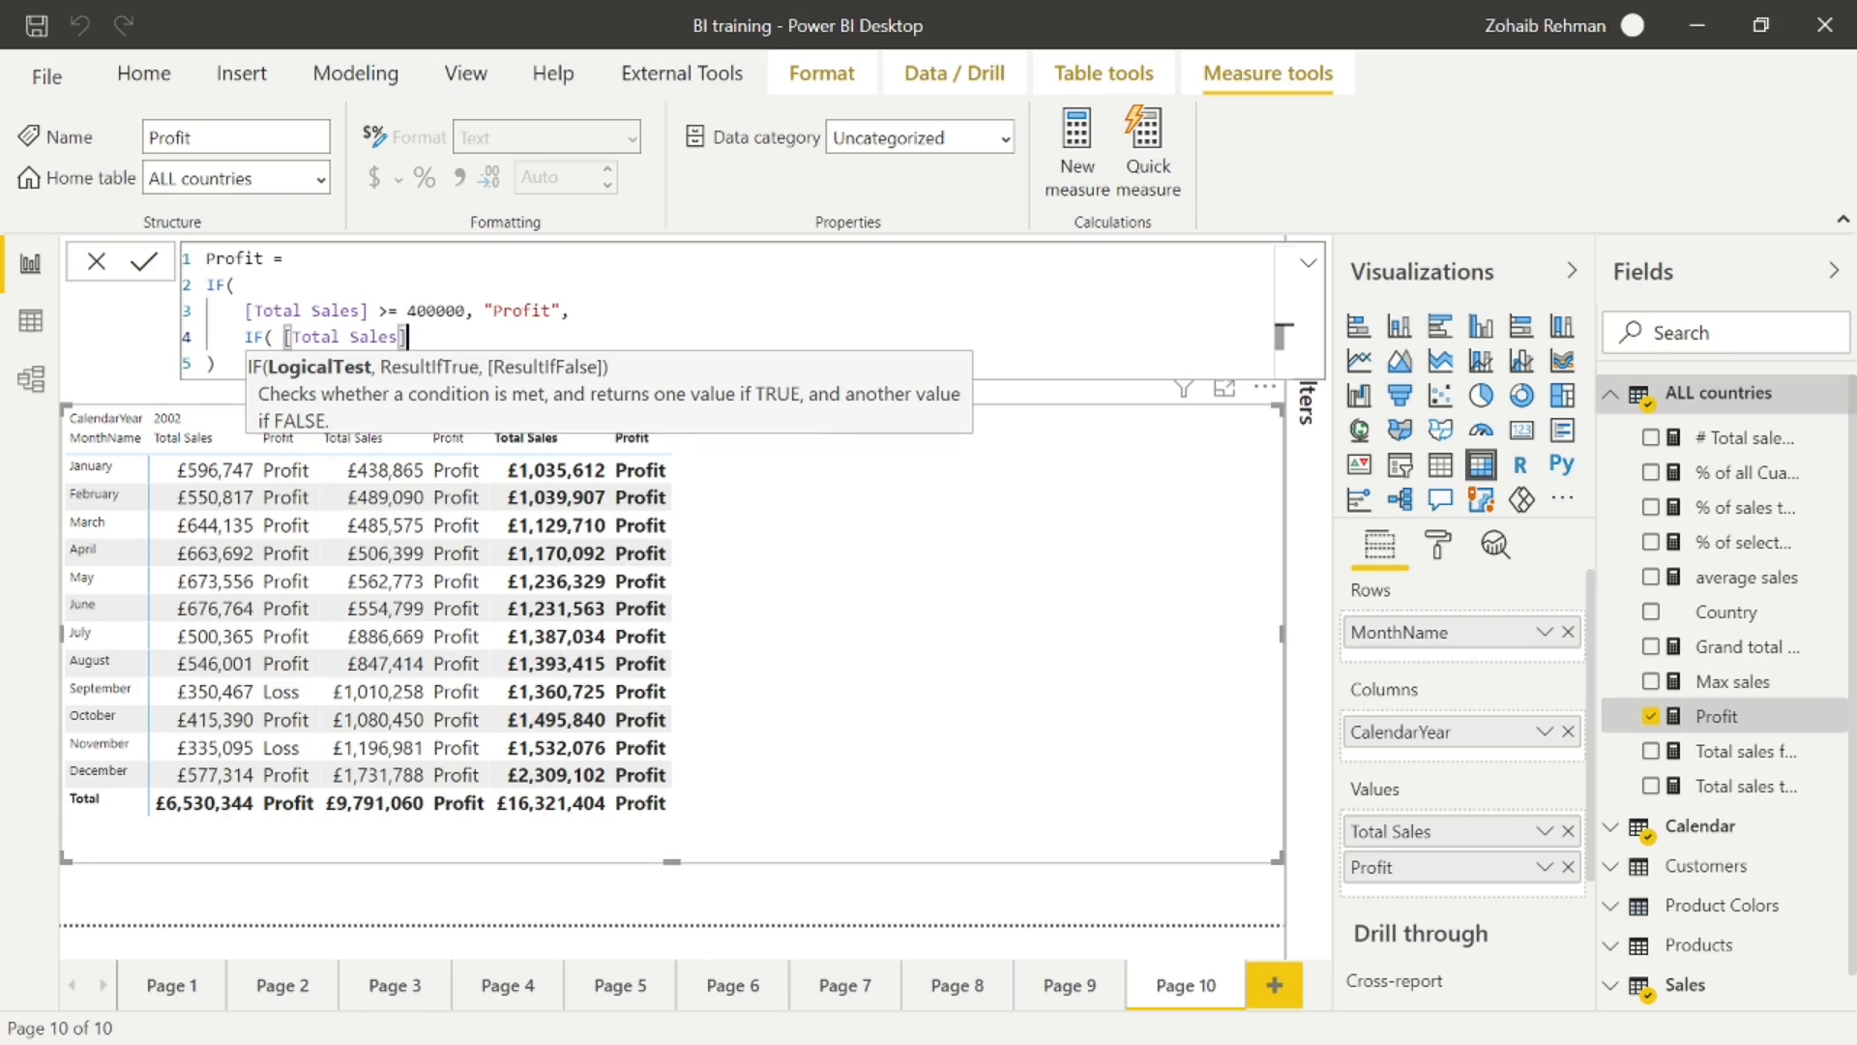
text(>= "Ahead o)
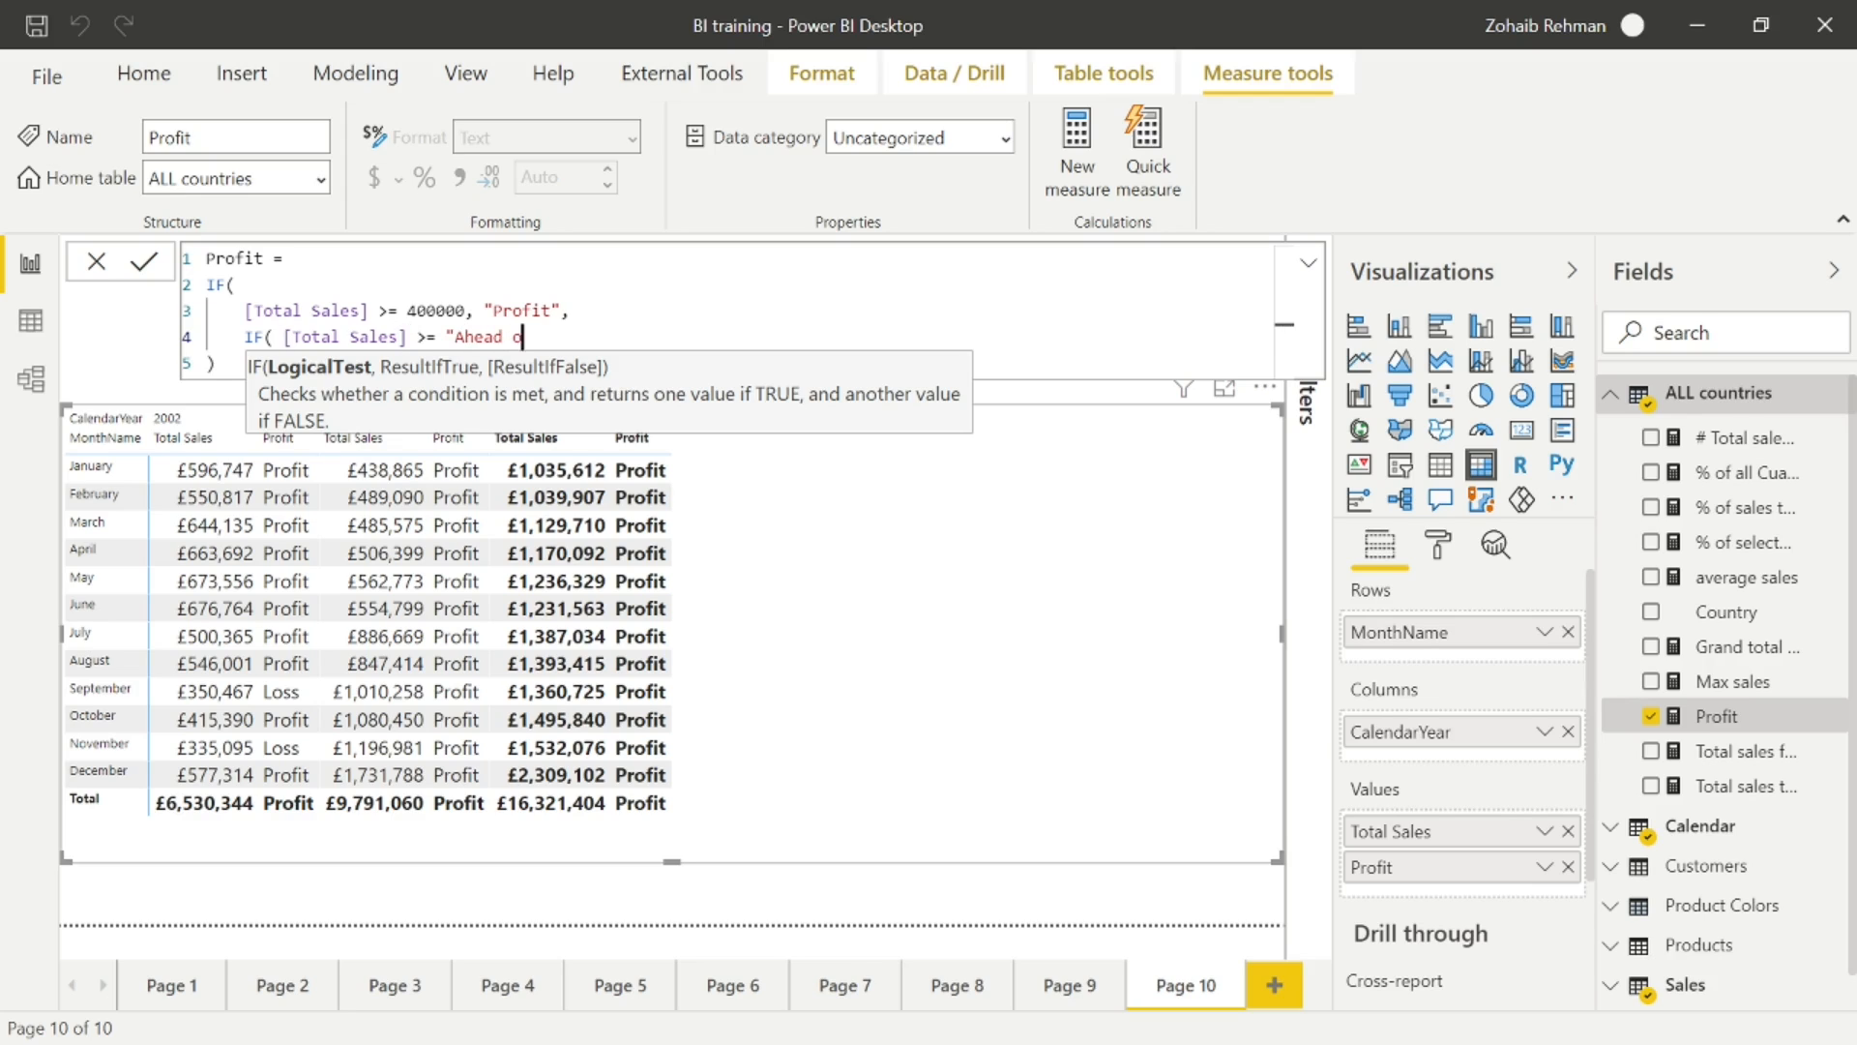
text(f target")
- Replace the first IF's "Profit" result text with "On Target"
key(Up)
key(Left)
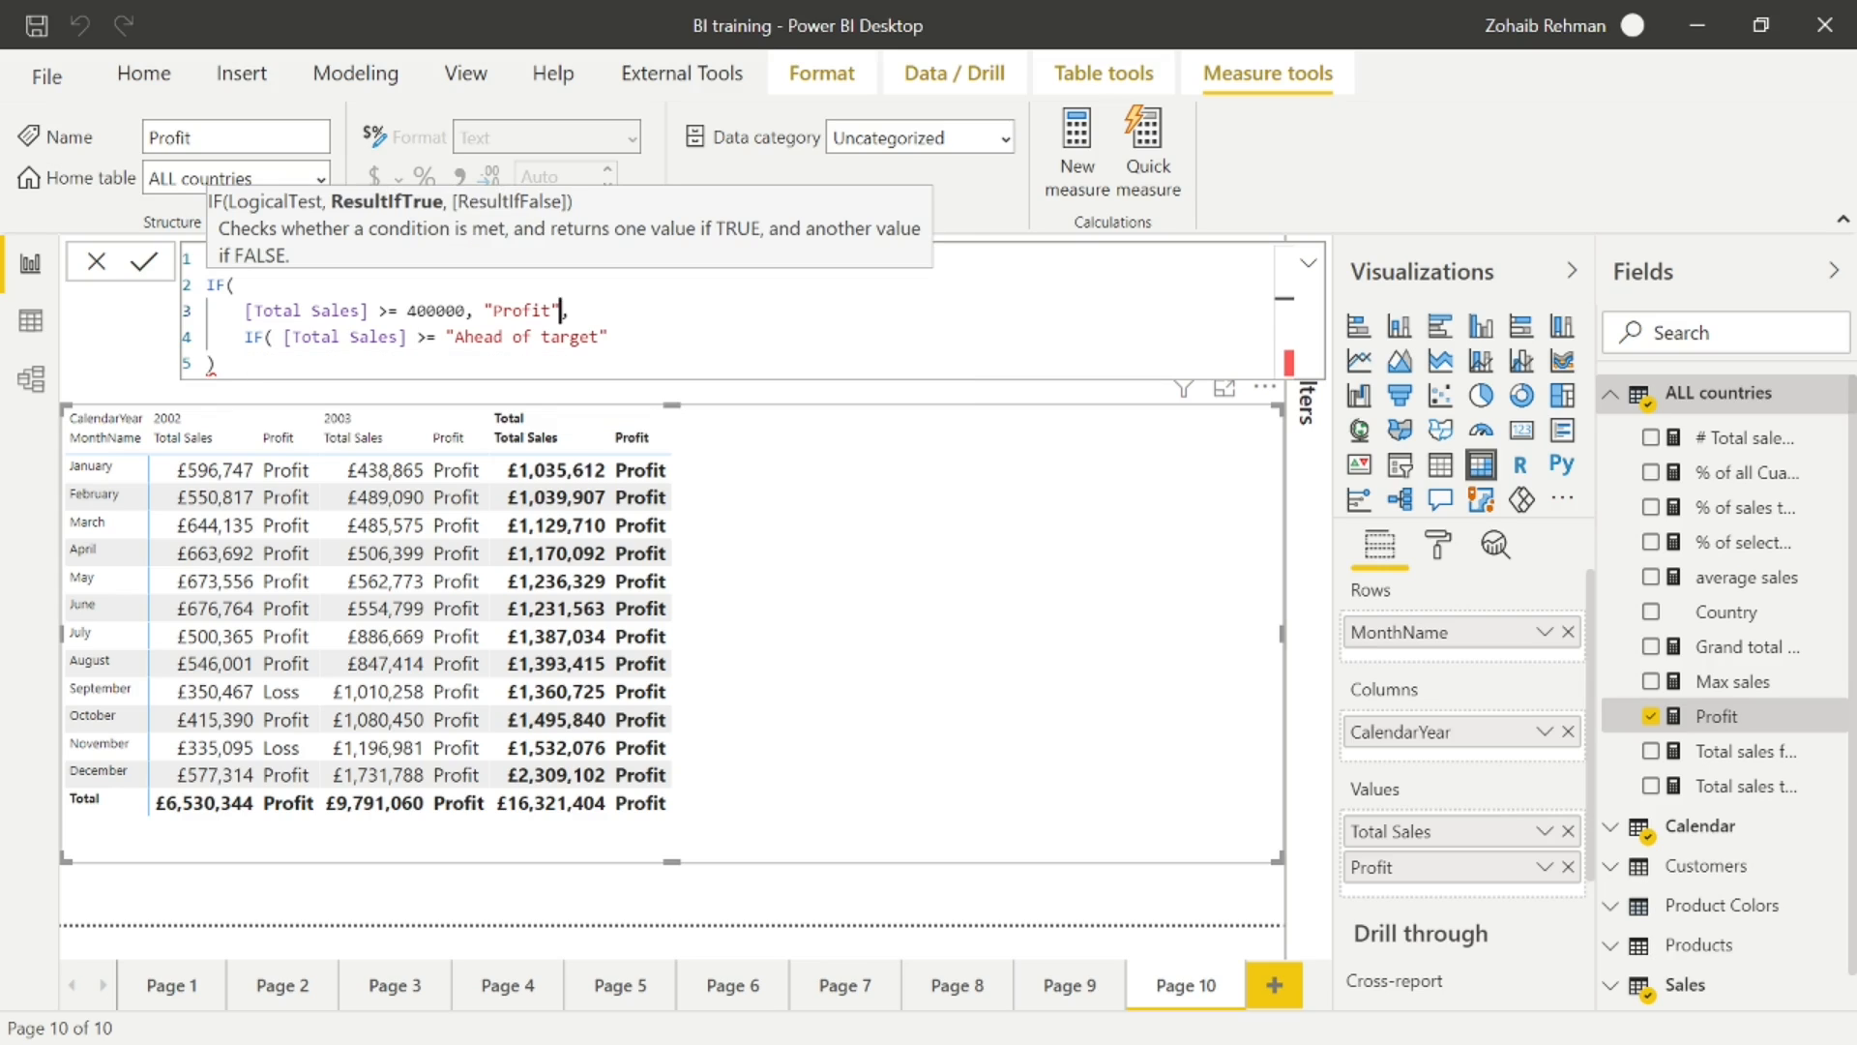
key(Left)
key(BackSpace)
key(BackSpace)
key(BackSpace)
key(BackSpace)
key(BackSpace)
key(BackSpace)
text(on)
key(BackSpace)
key(BackSpace)
text(On)
text( target)
- Add "not on target" as the nested IF's last result, close both IF functions on separate lines and commit the measure
key(Down)
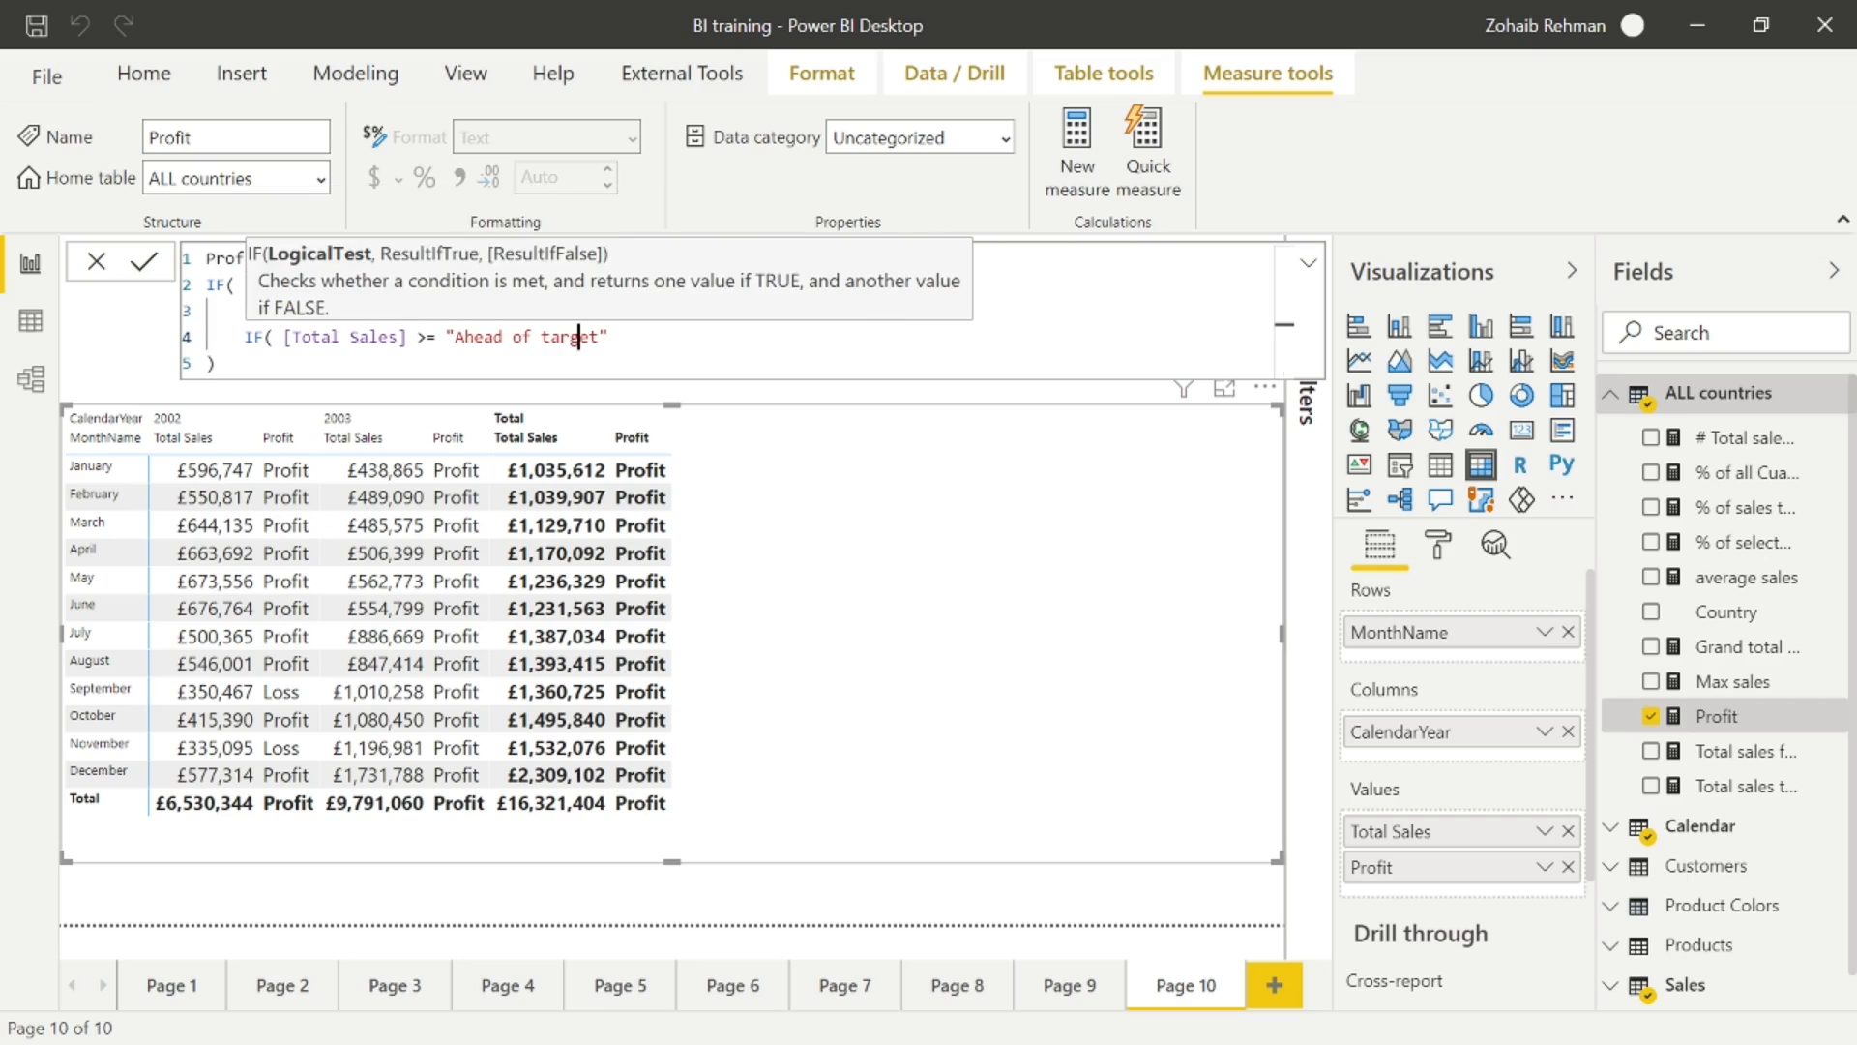
key(Down)
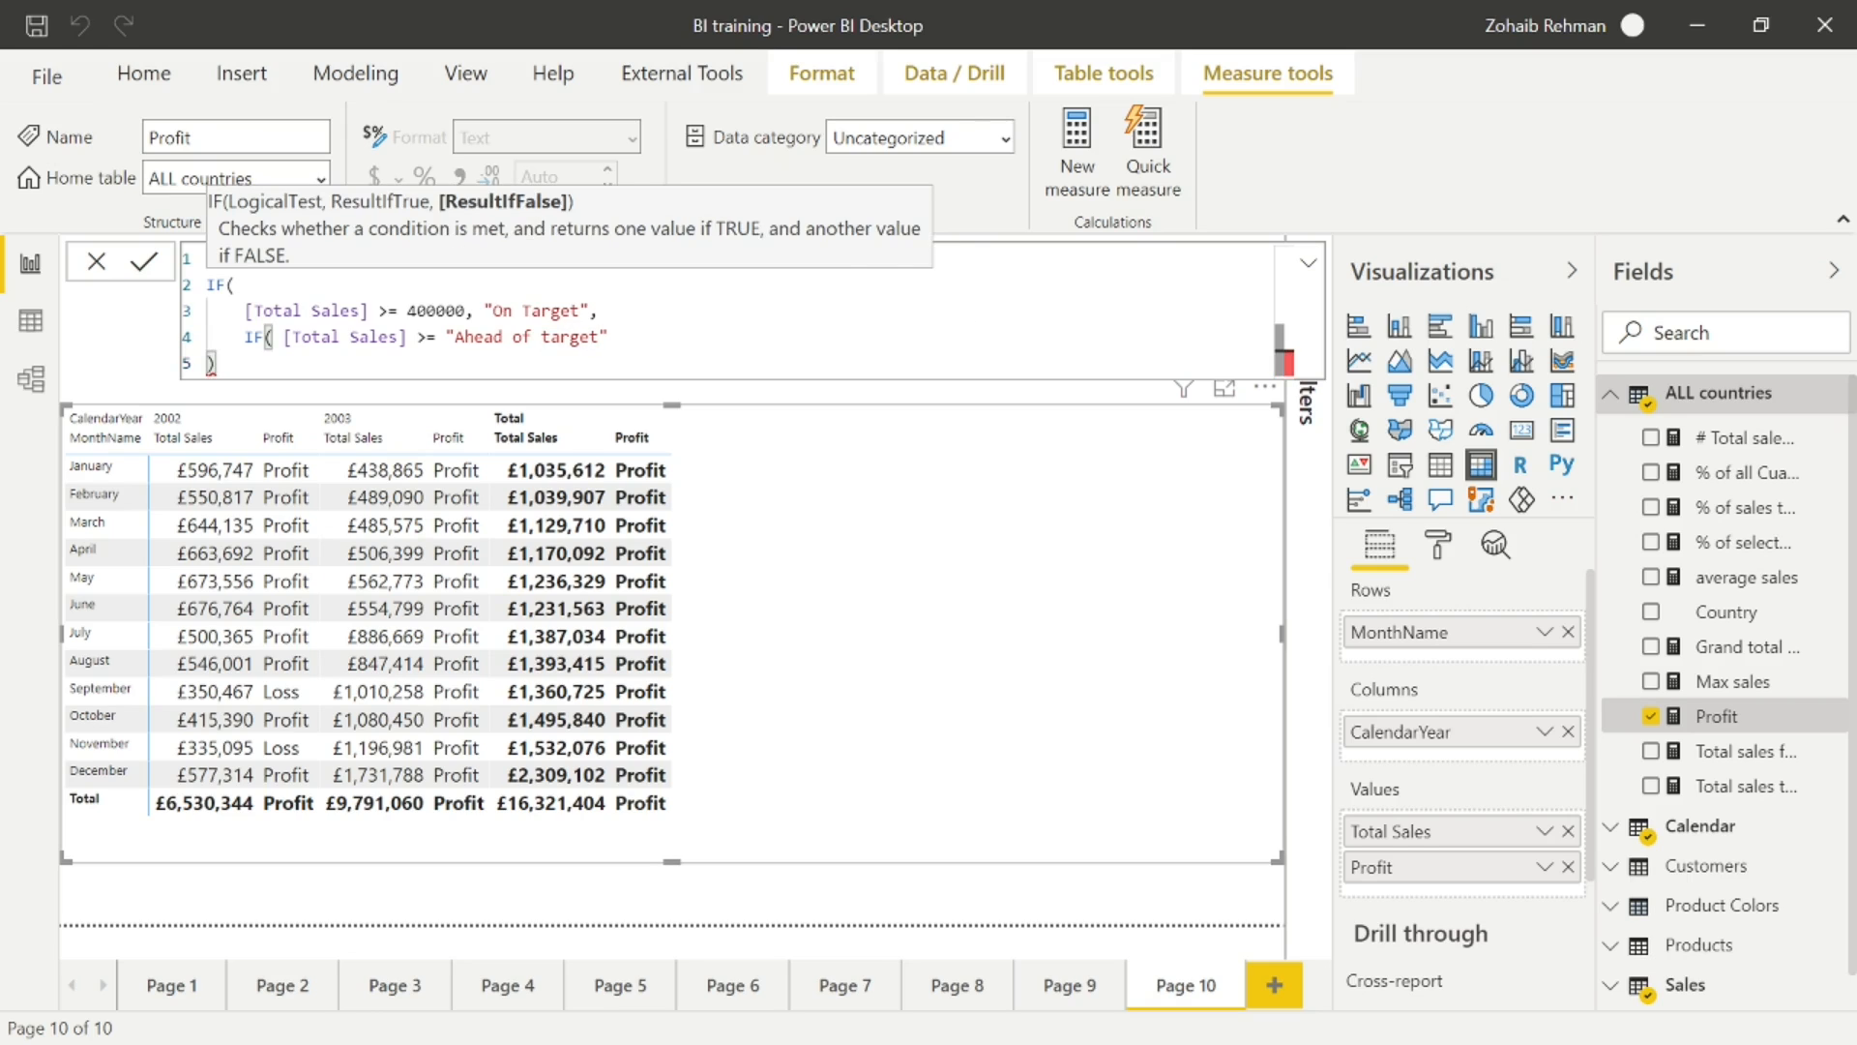
key(BackSpace)
key(BackSpace)
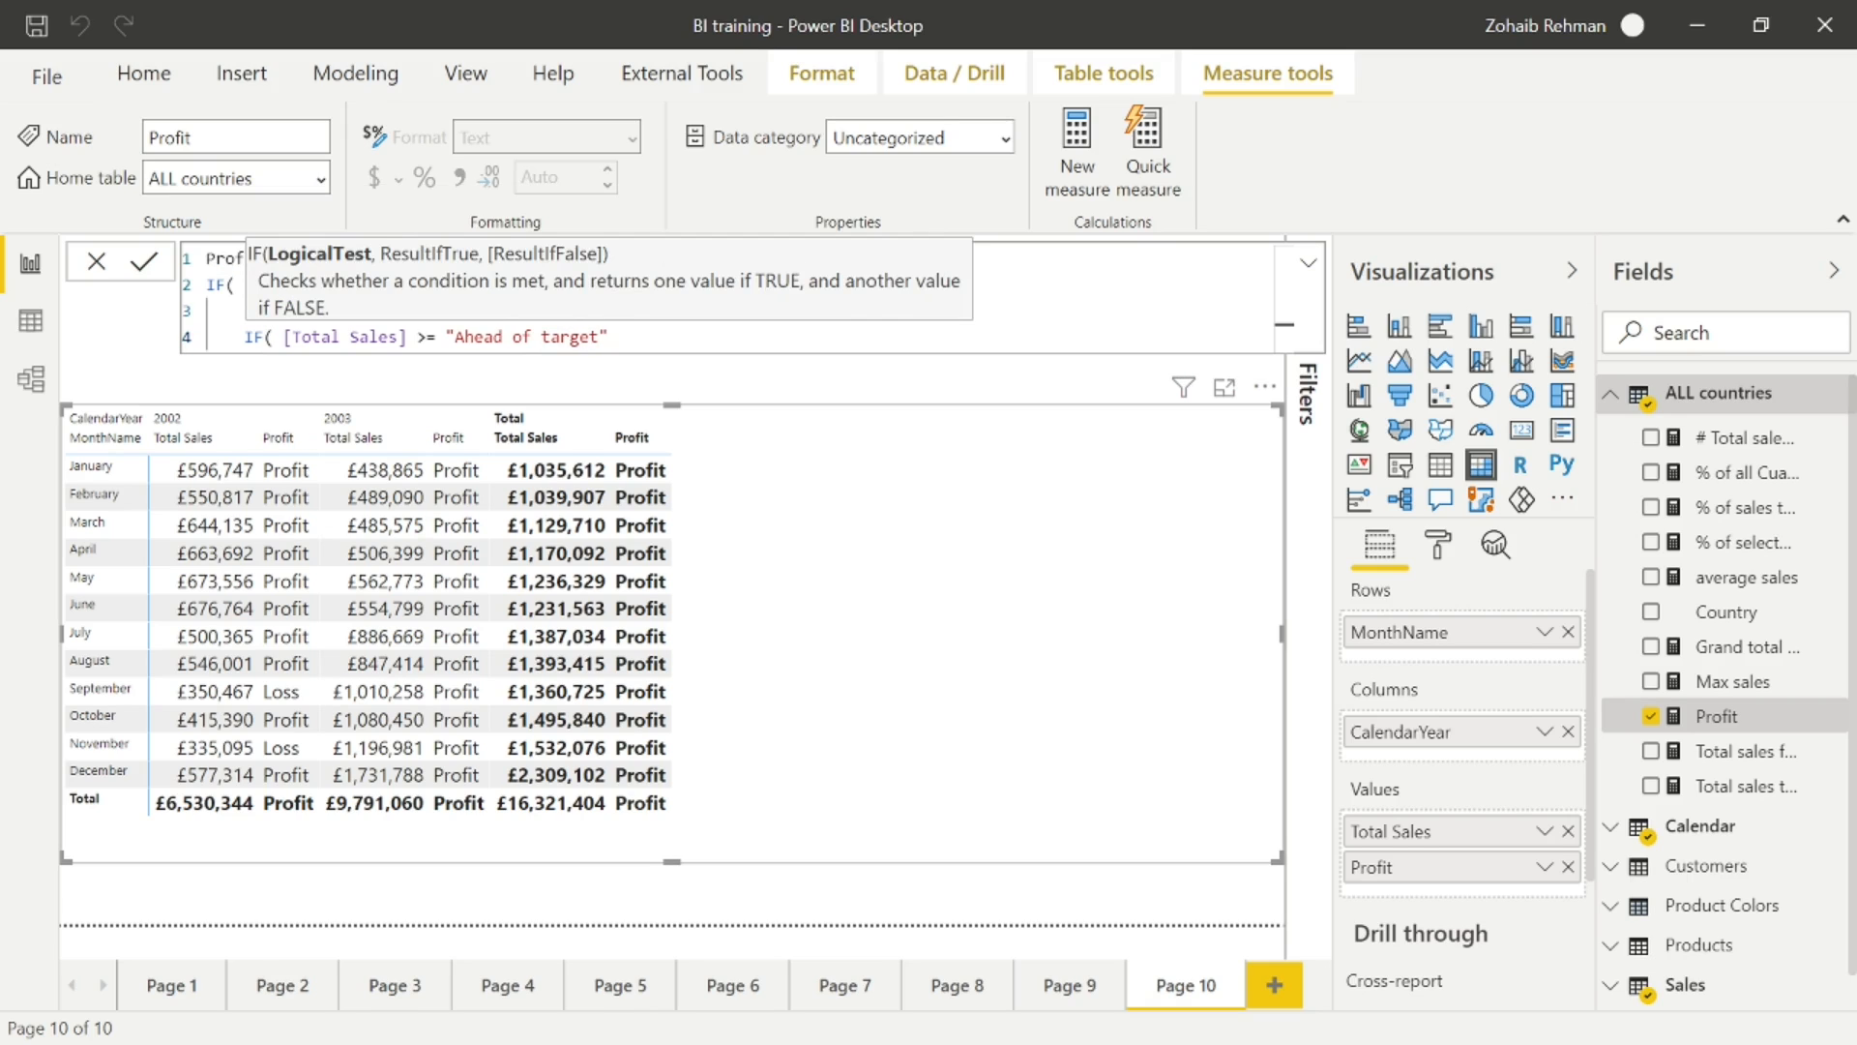
text(,)
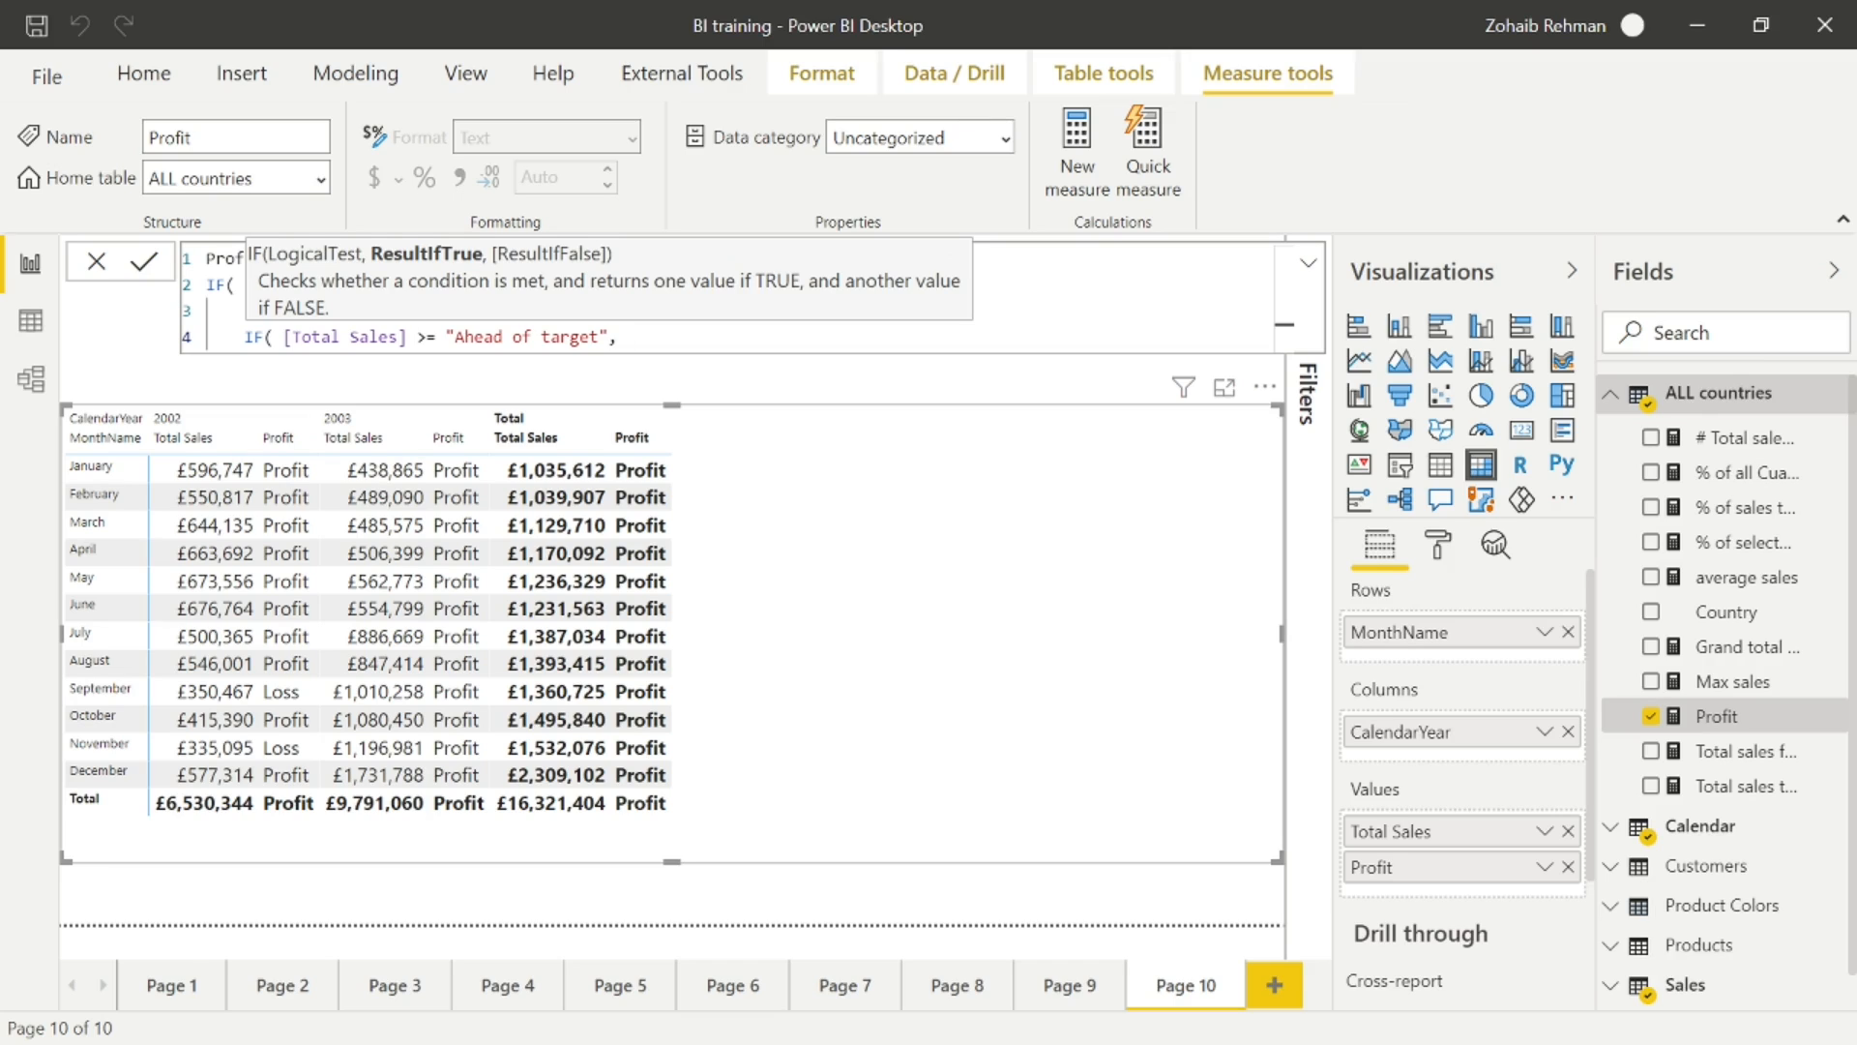
text(")
text(rot on targe)
key(BackSpace)
key(BackSpace)
text(get")
key(shift+Return)
text())
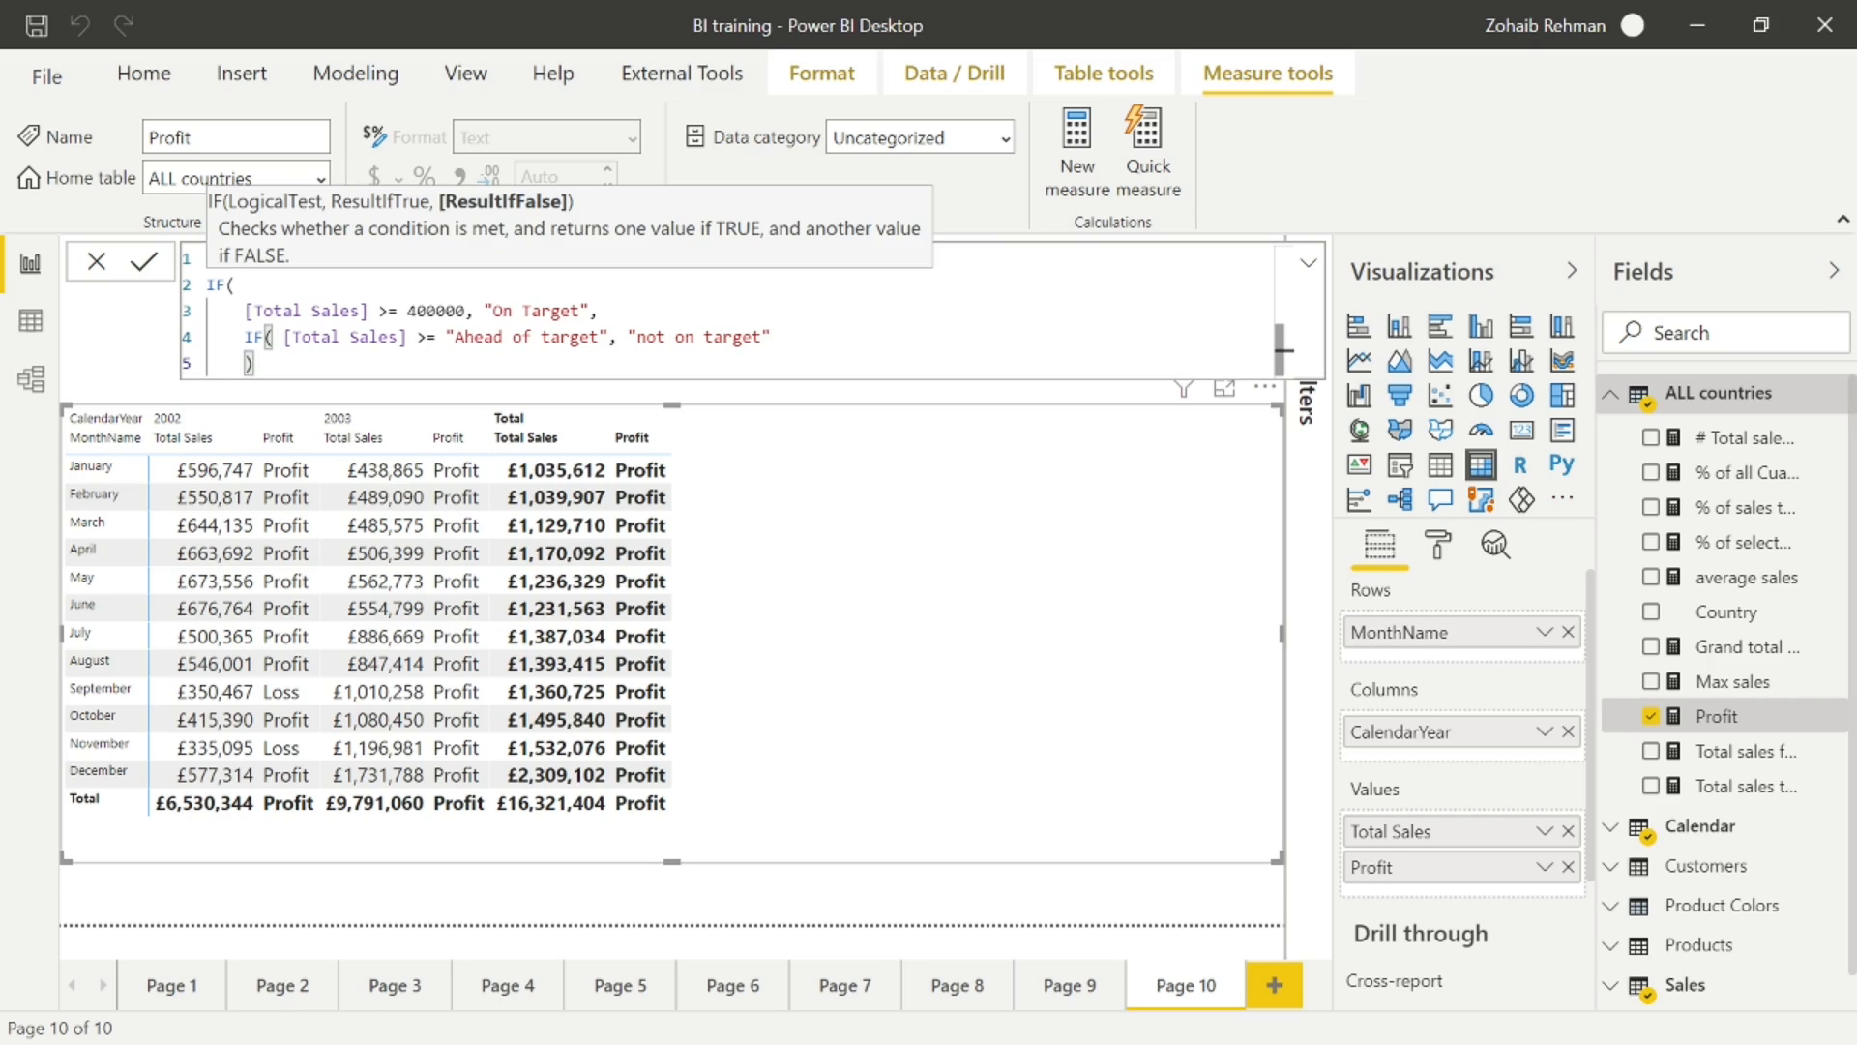
key(shift+Return)
text())
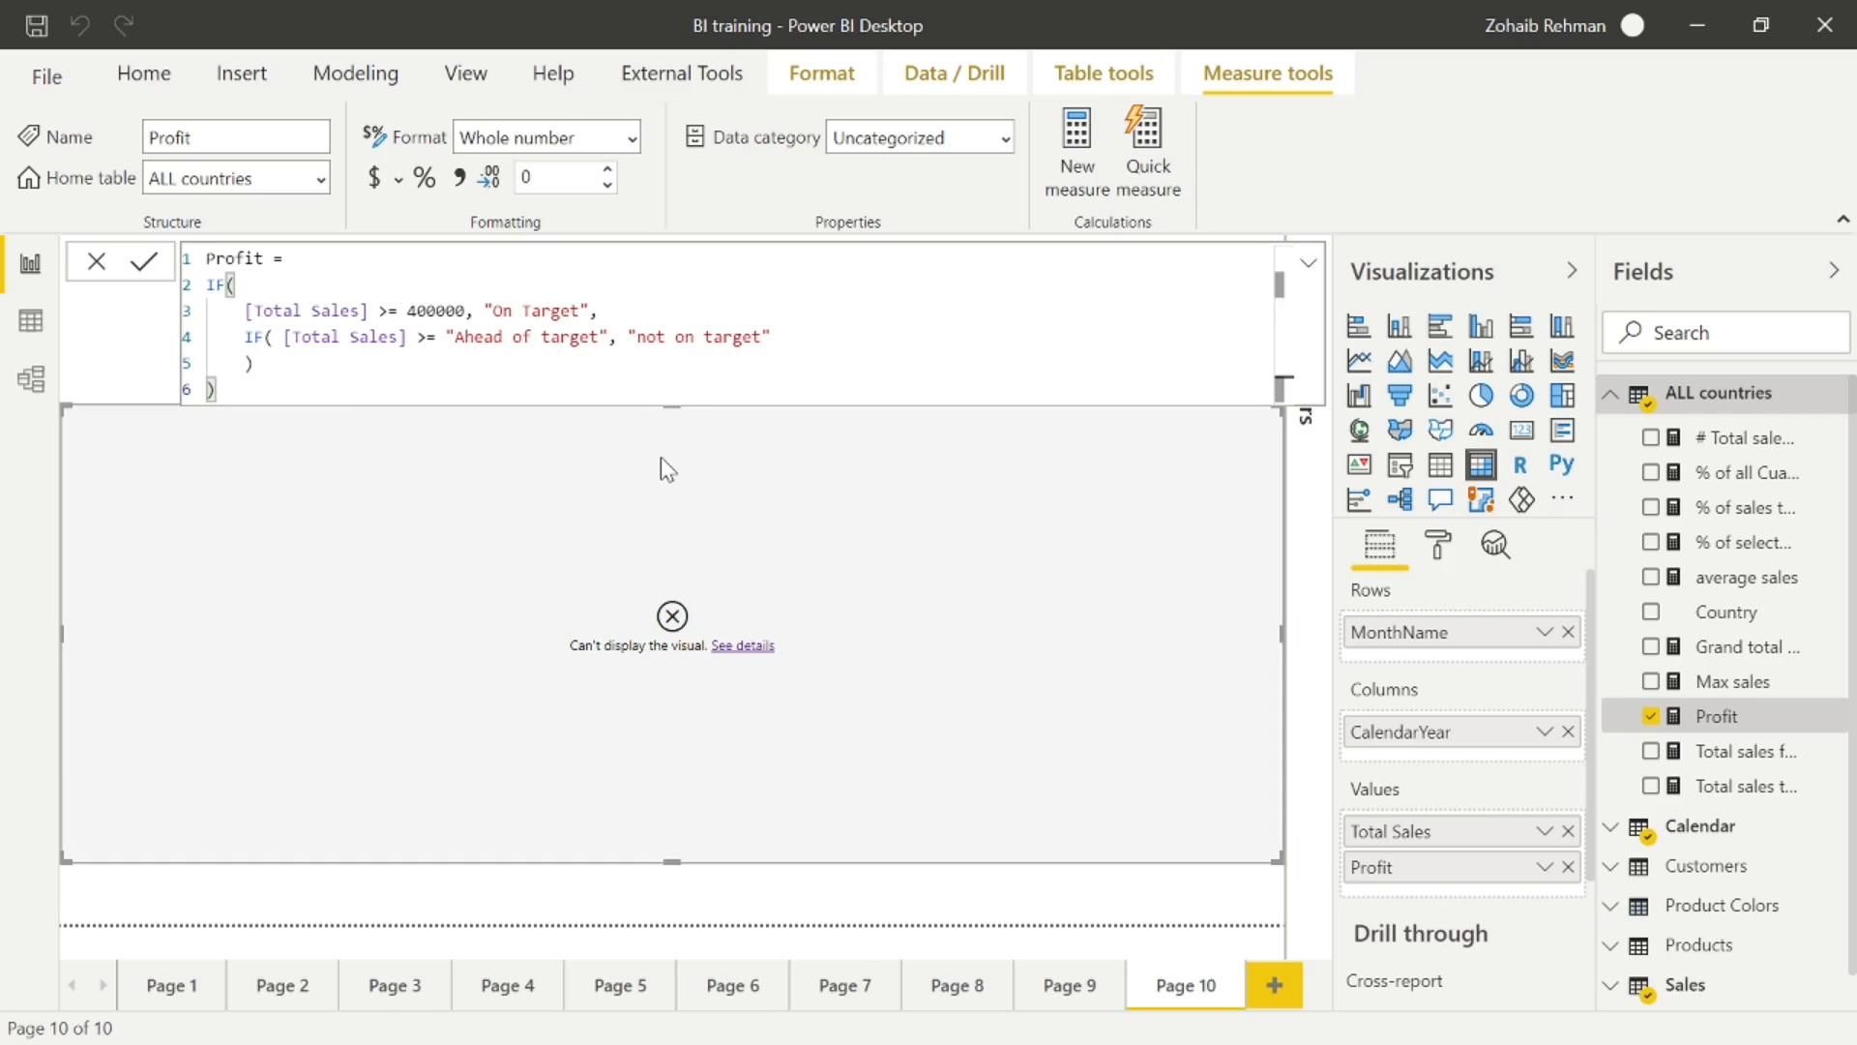
- Insert the threshold 500000 before "Ahead of target" in the nested IF and commit the formula
click(445, 336)
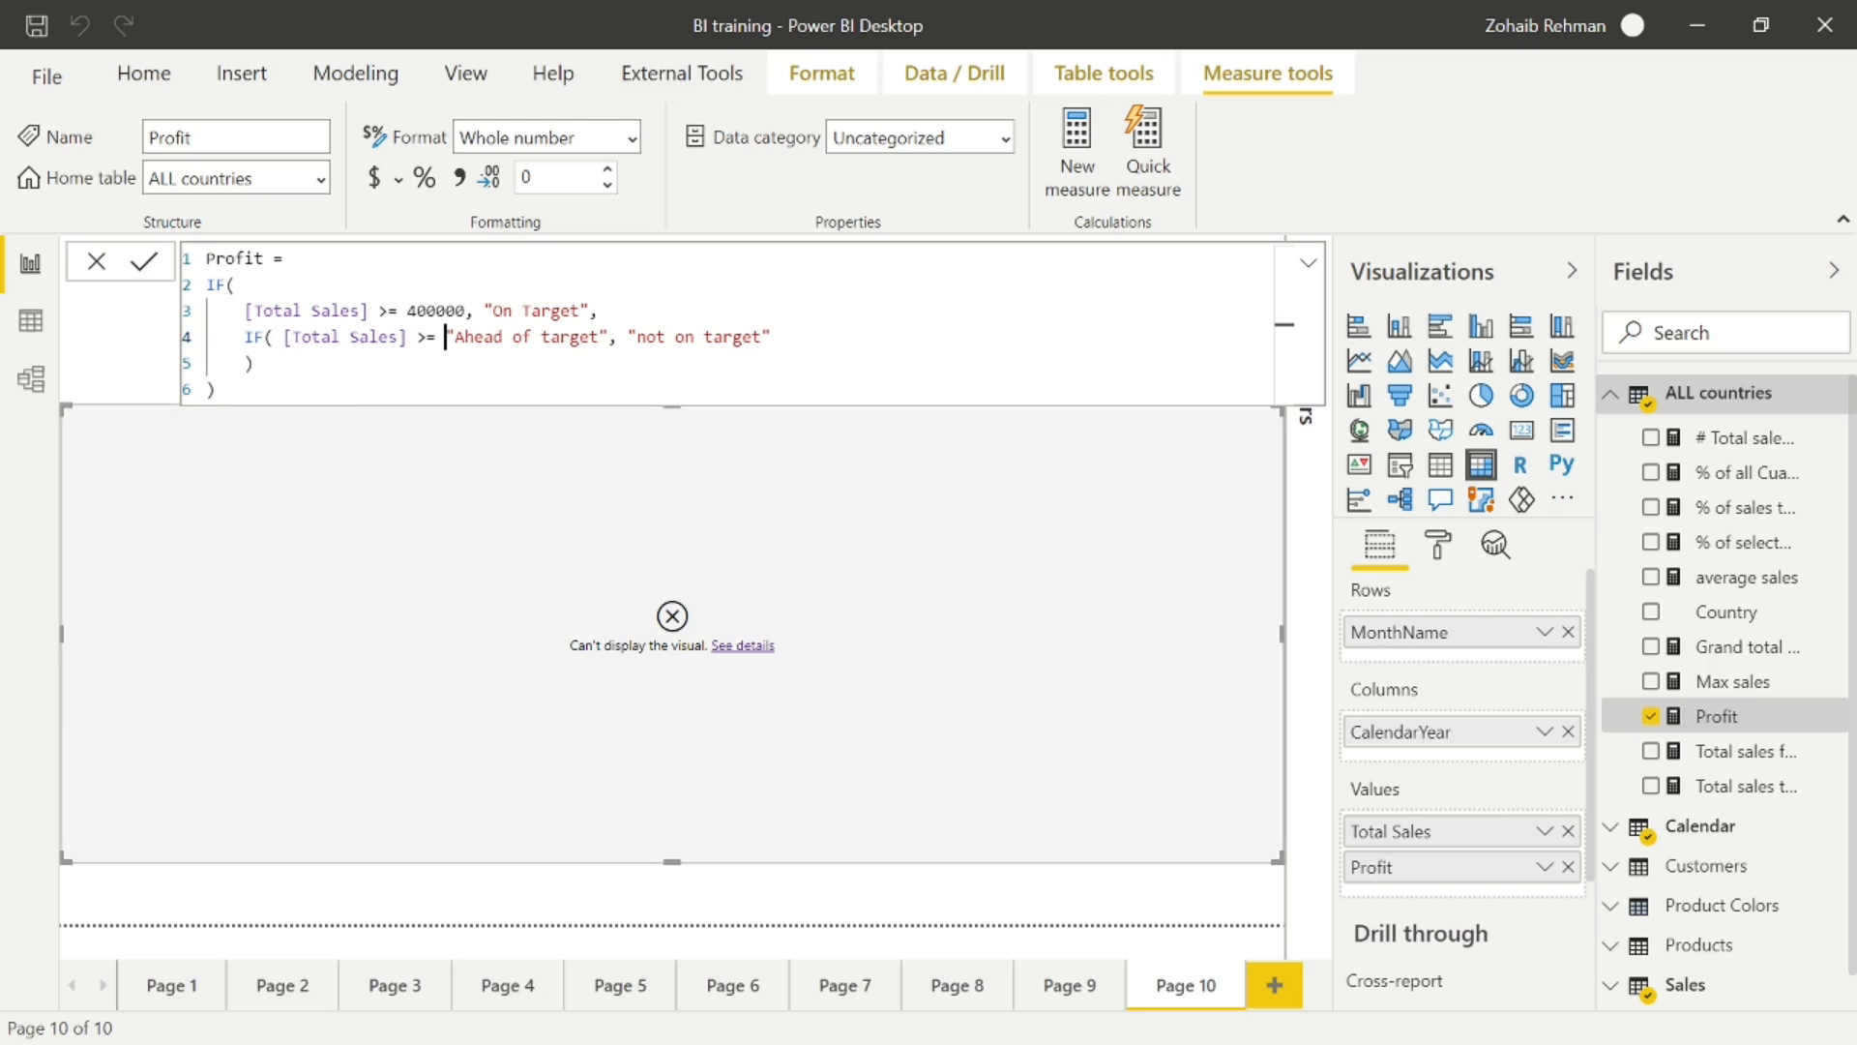
text(5000)
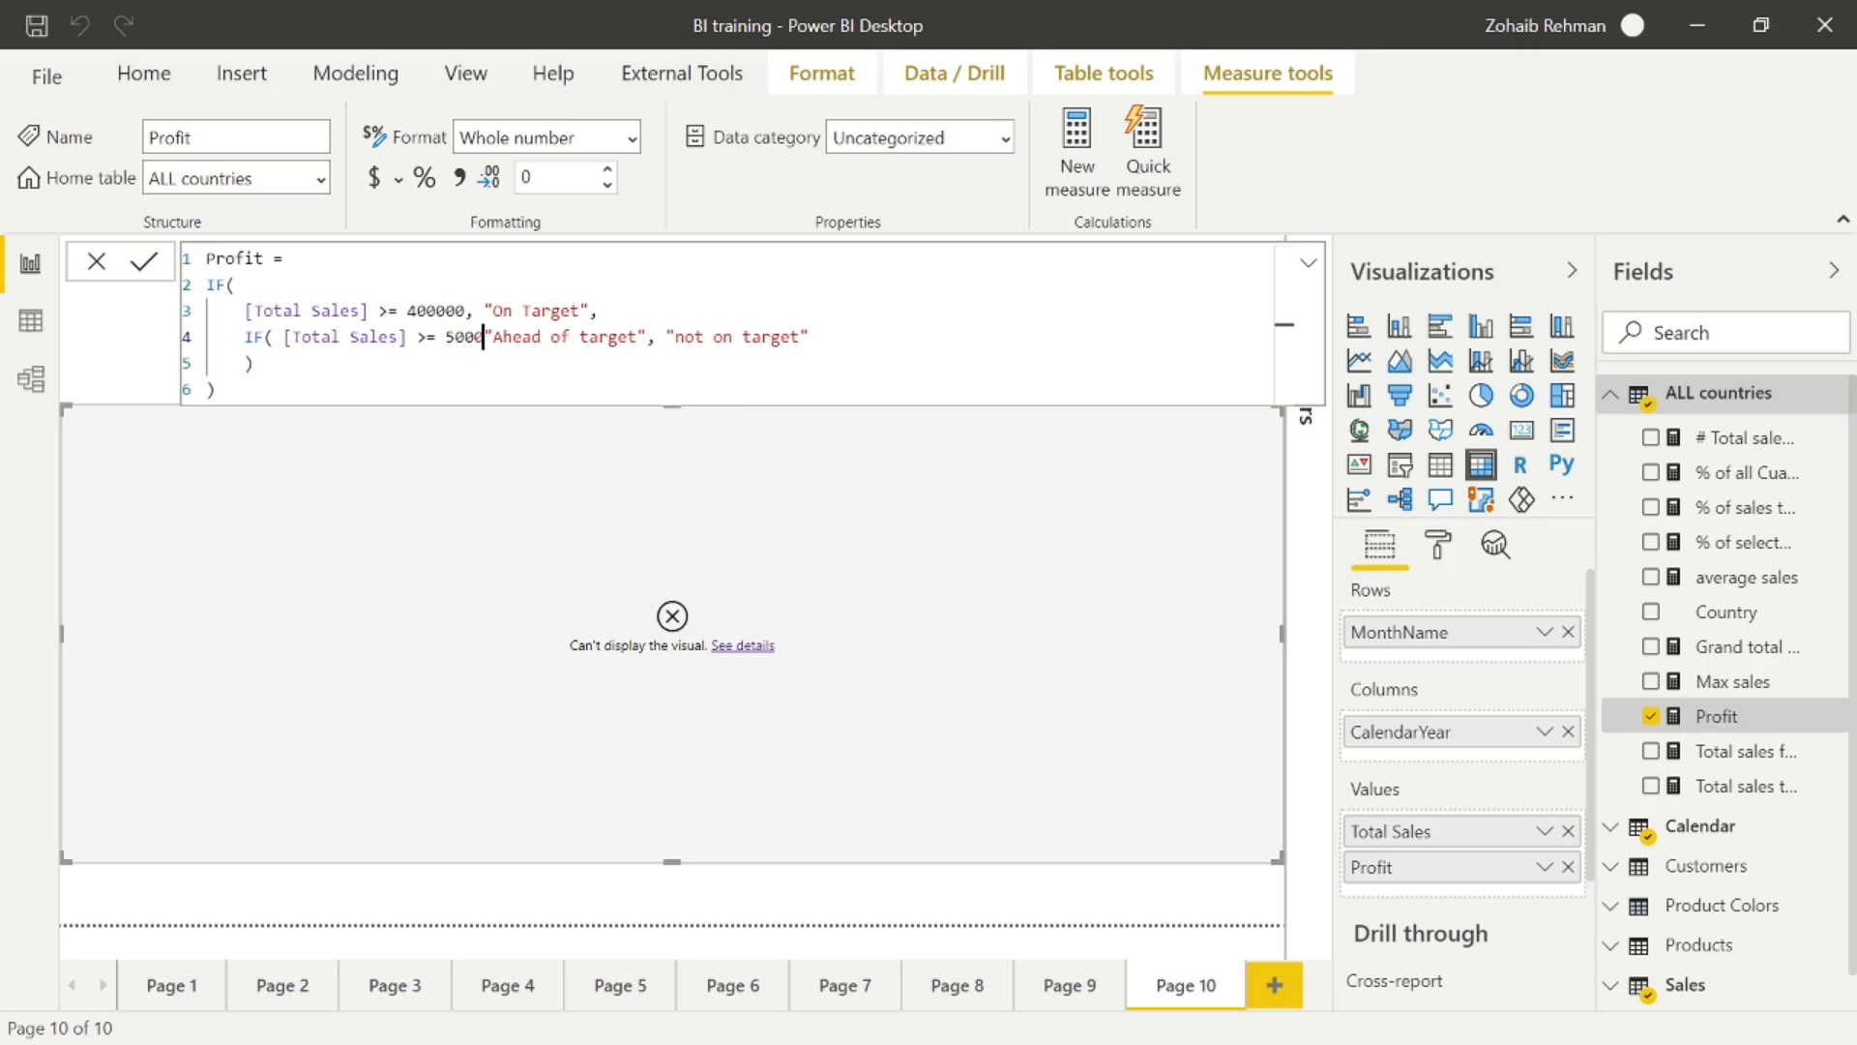
text(00)
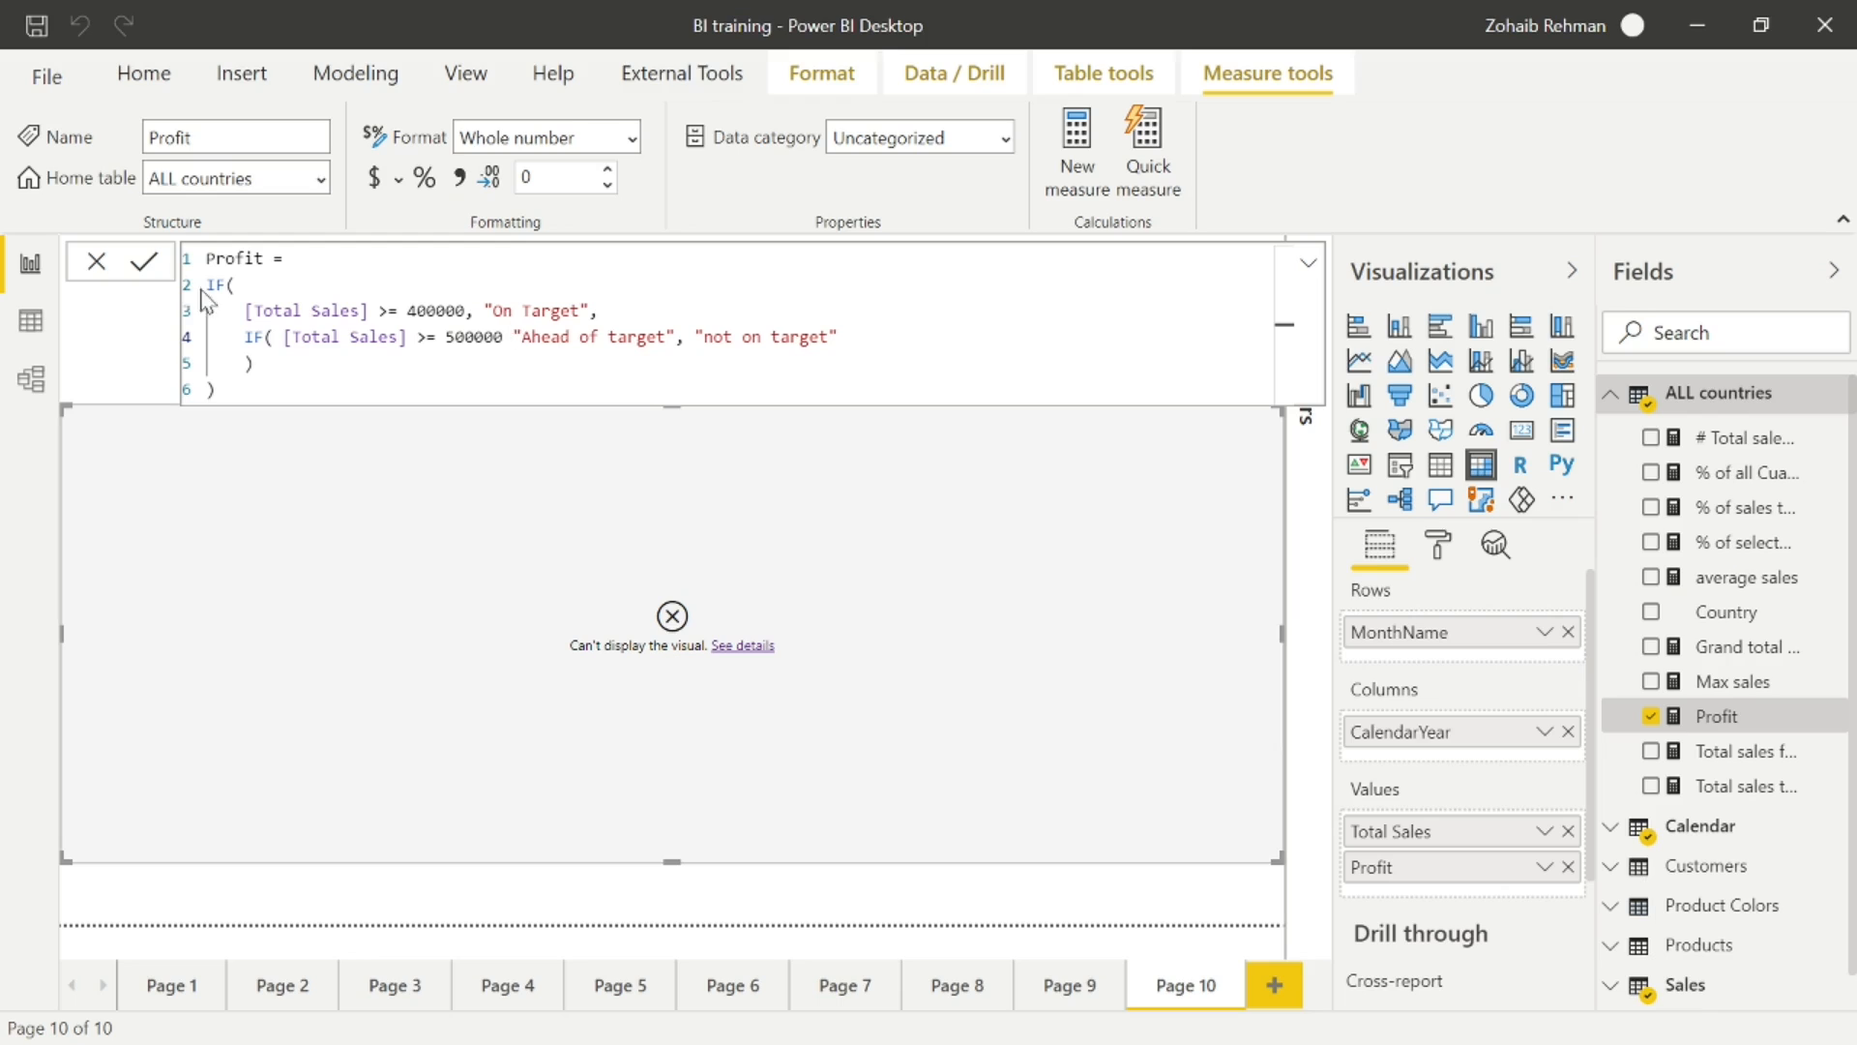
click(145, 262)
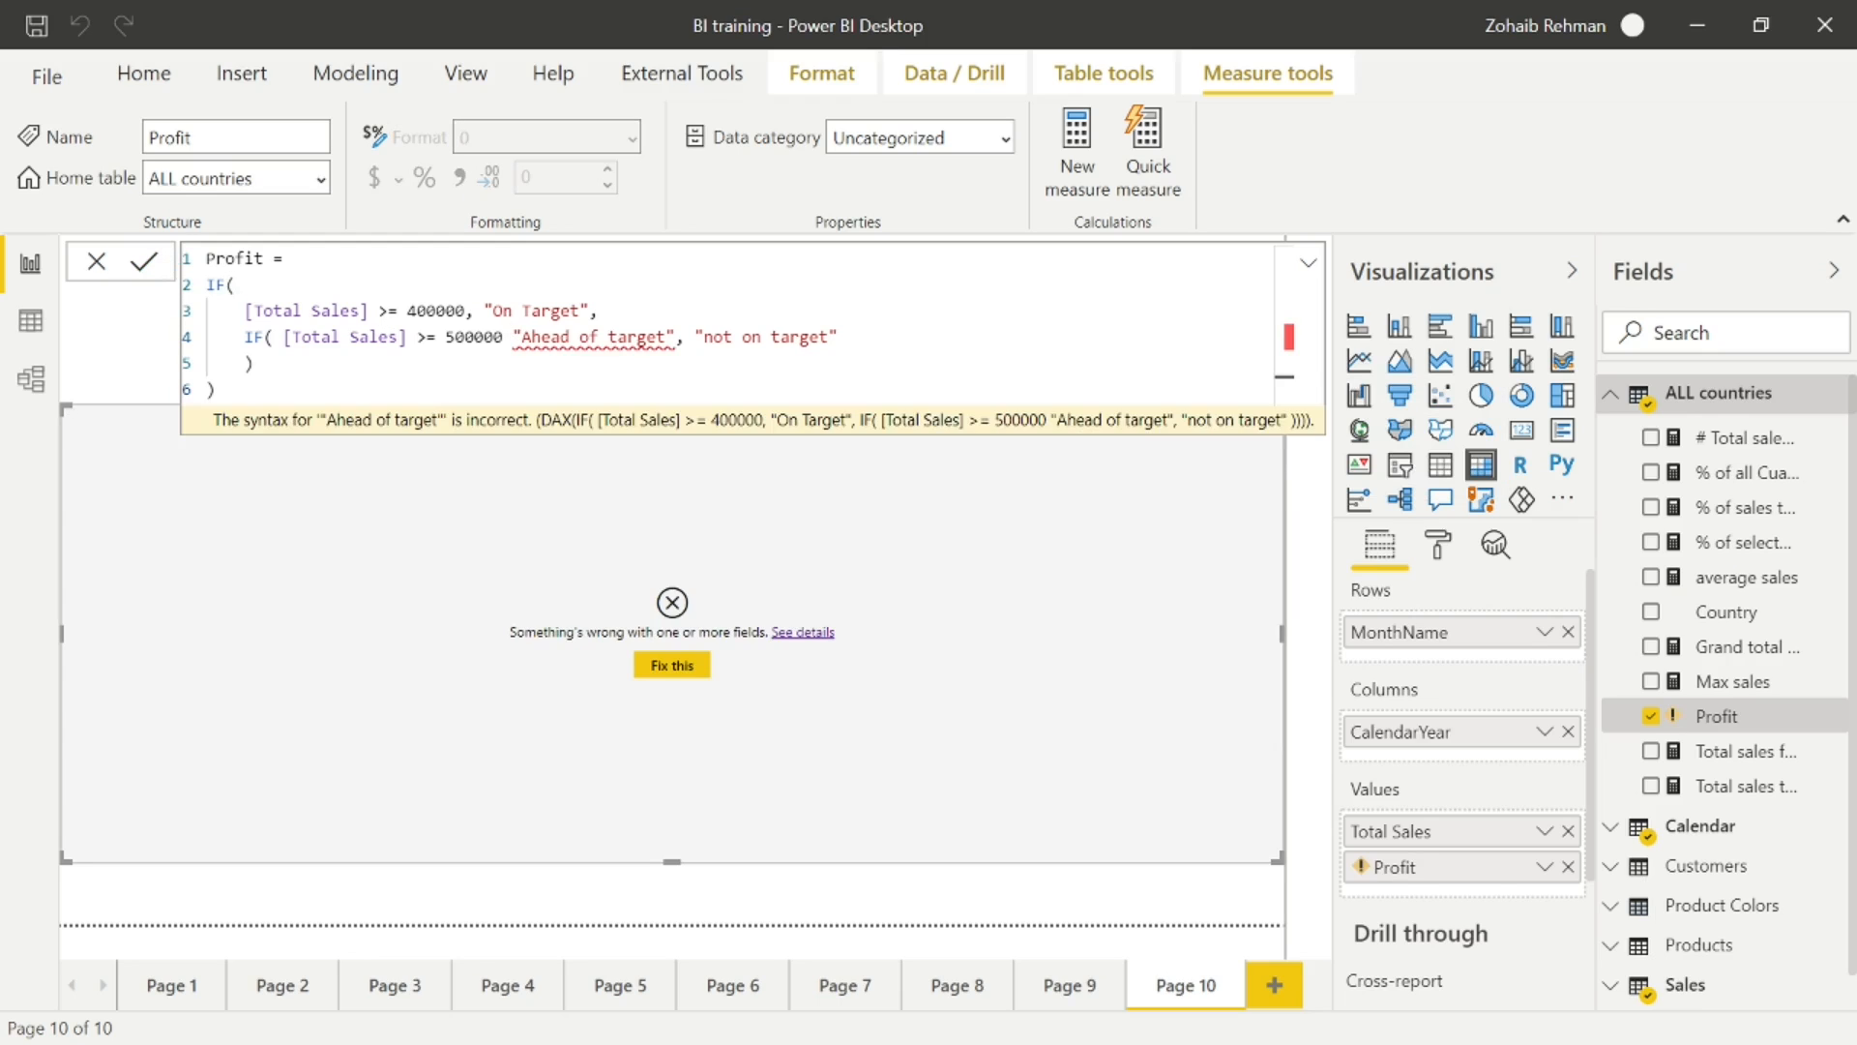
- Insert the missing comma between 500000 and "Ahead of target" in the nested IF and commit the measure
click(246, 281)
click(502, 337)
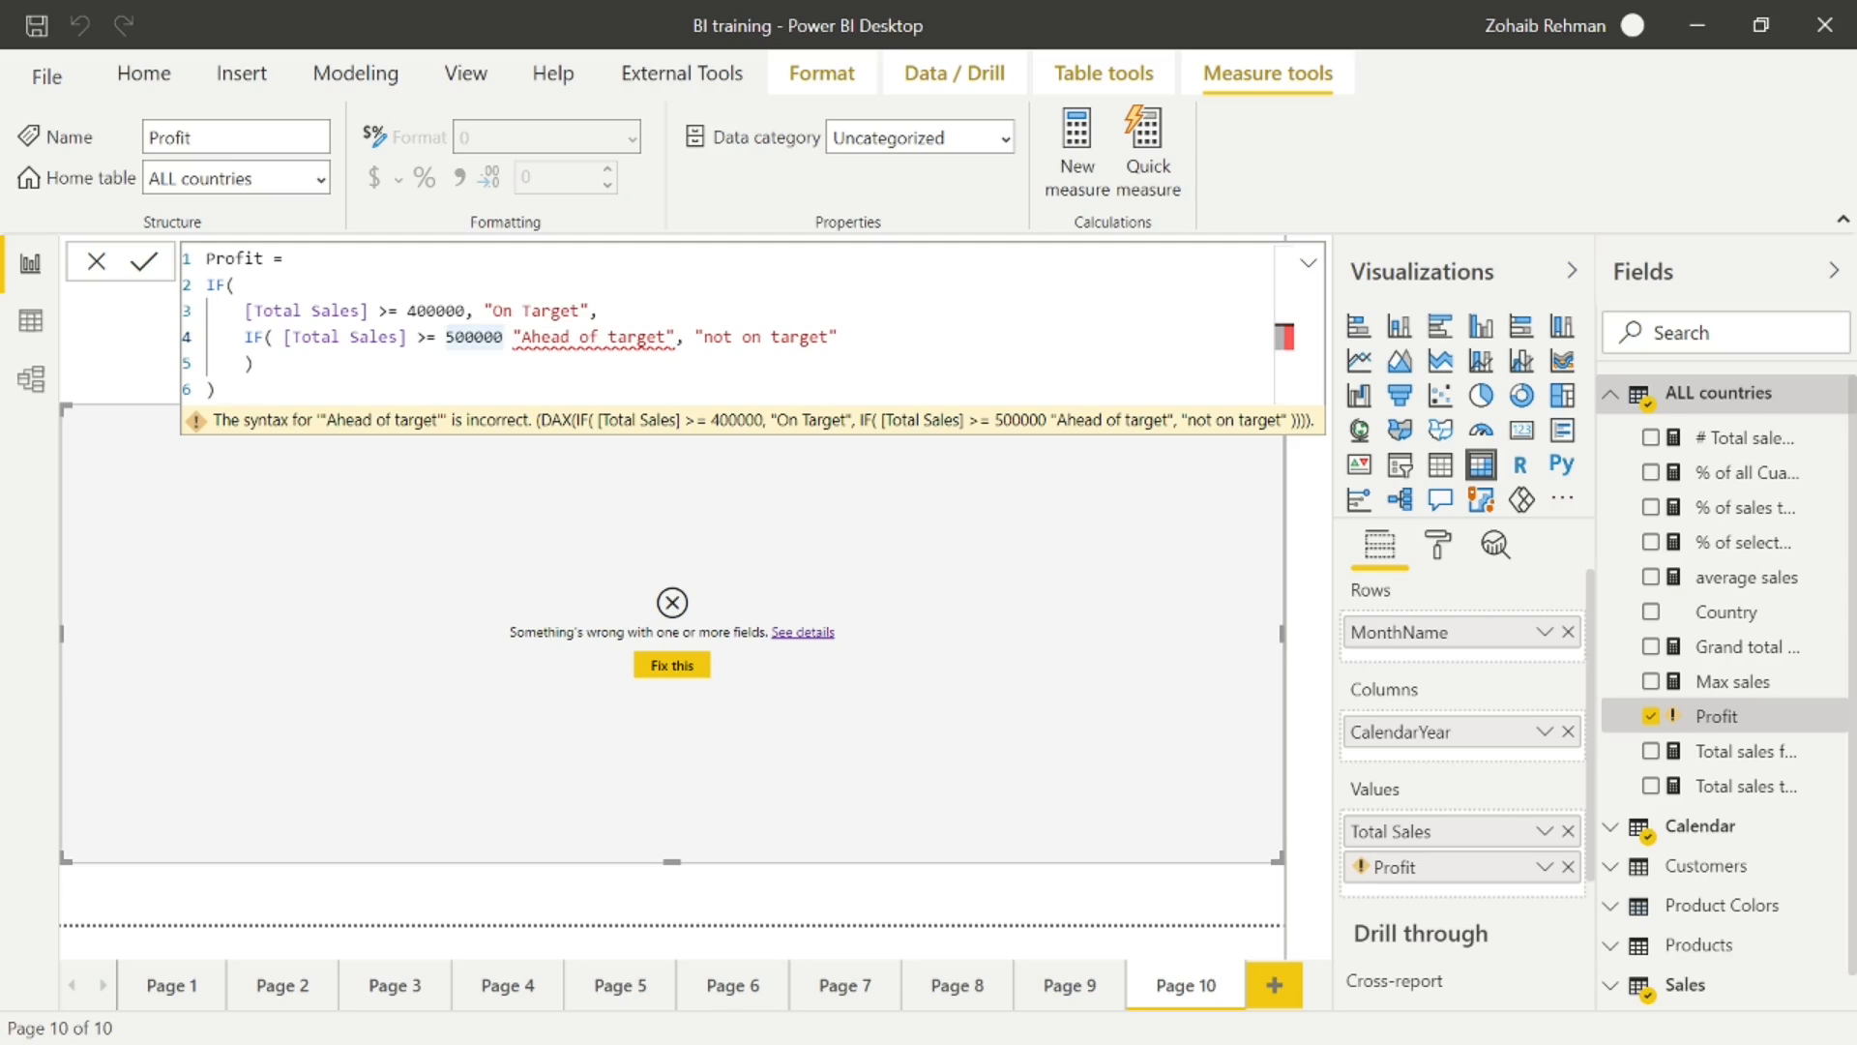
text(,)
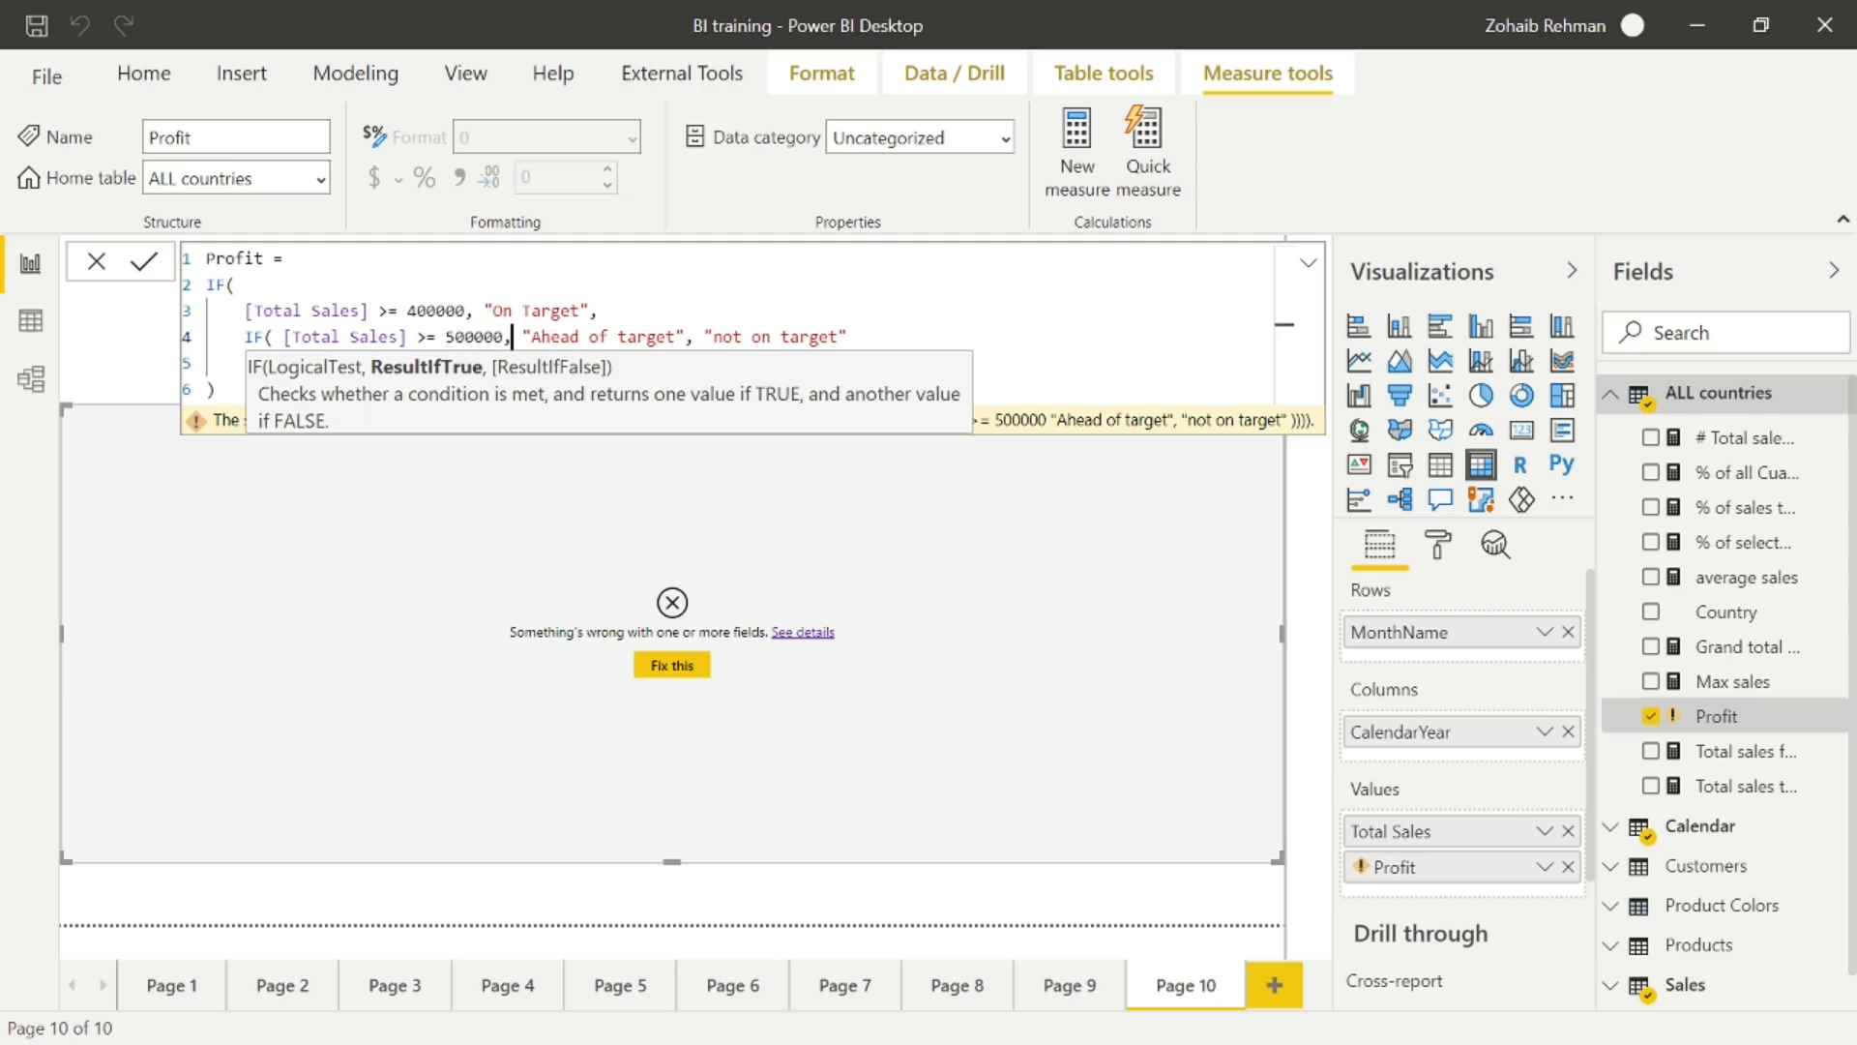
click(146, 262)
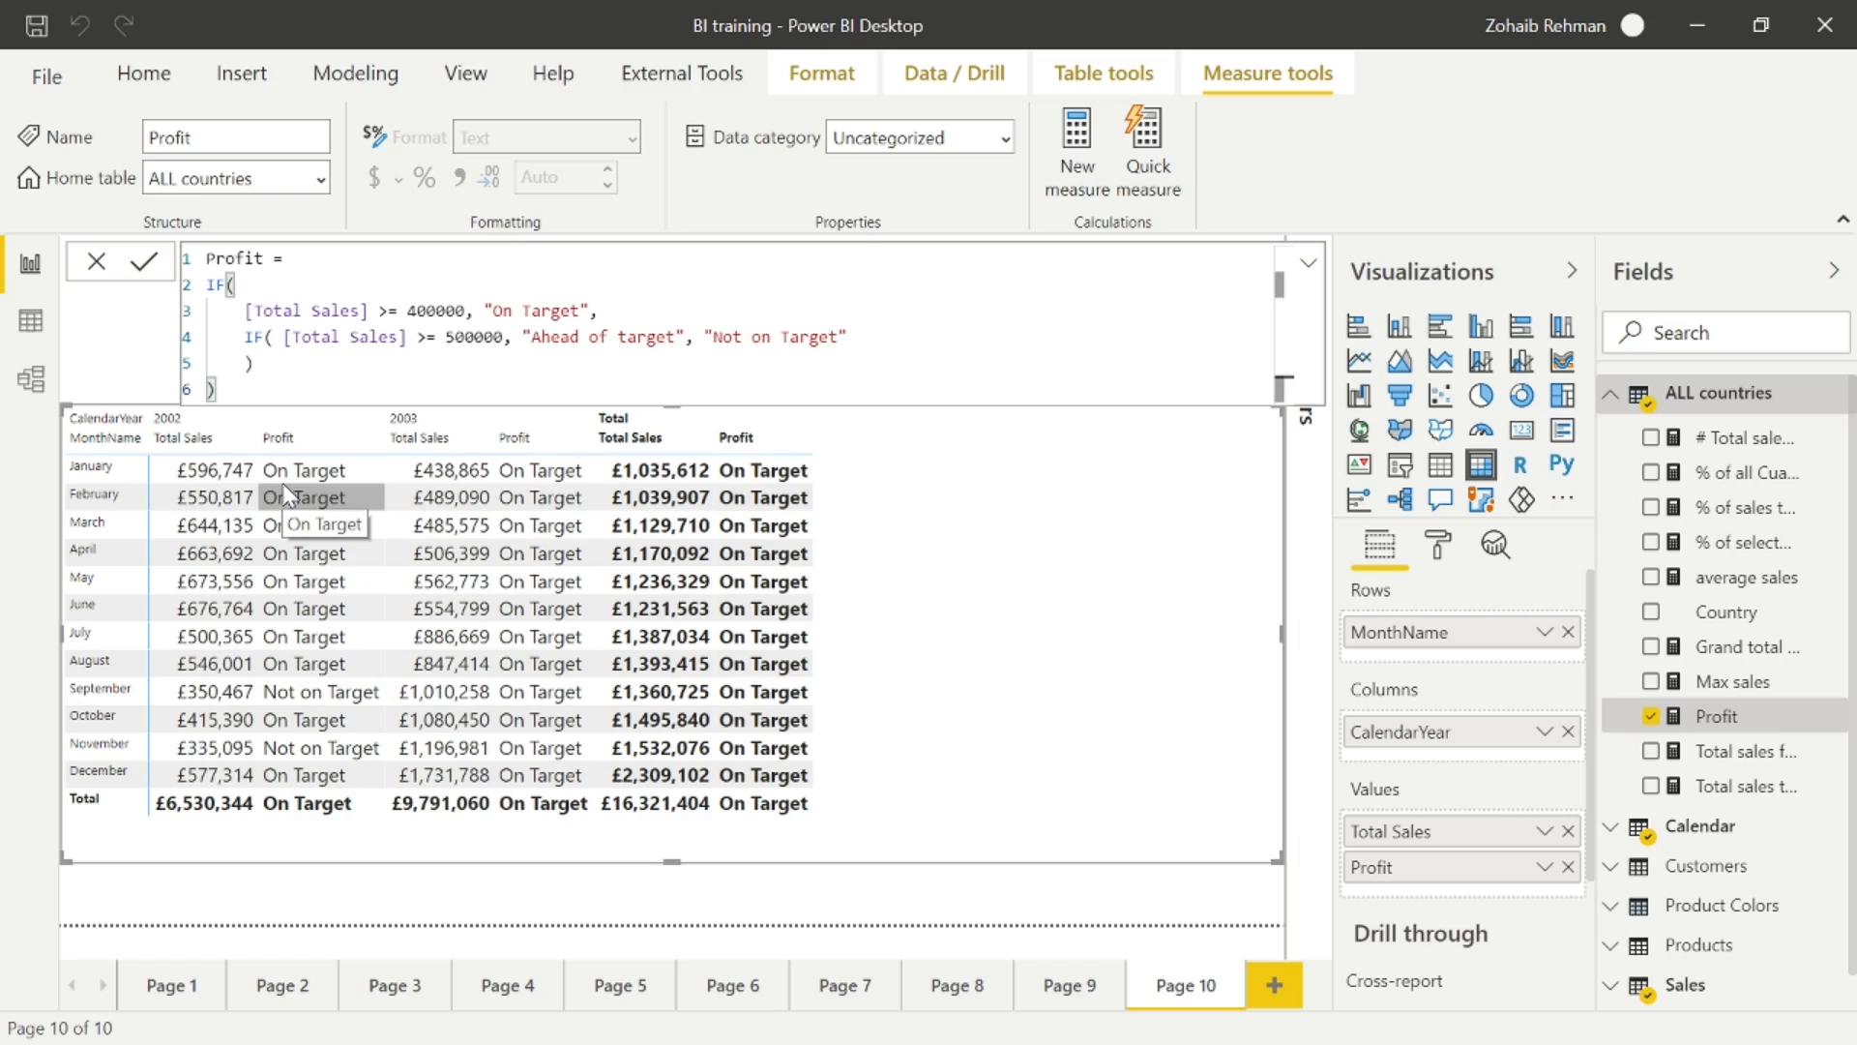
- Change the first IF's condition to [Total Sales] <= 499999 and commit the measure
click(388, 310)
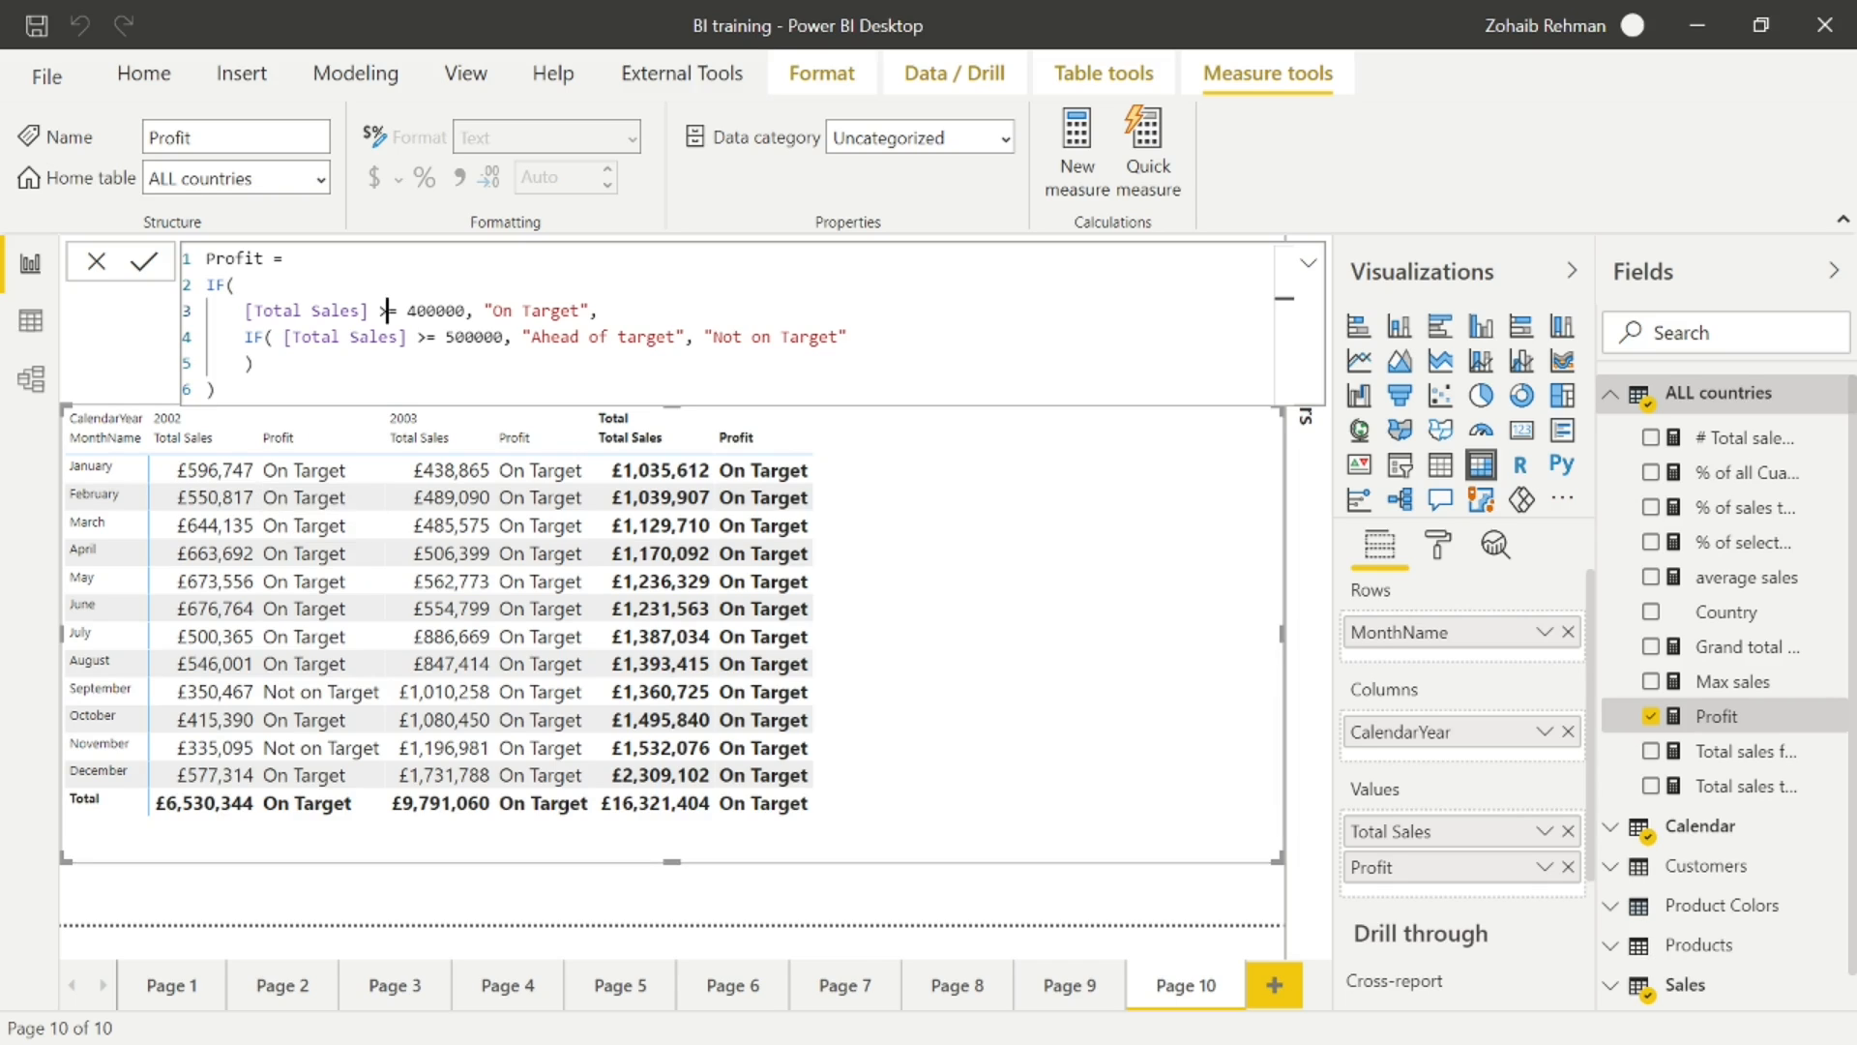
key(BackSpace)
text(<)
double_click(455, 311)
text(4)
text(99)
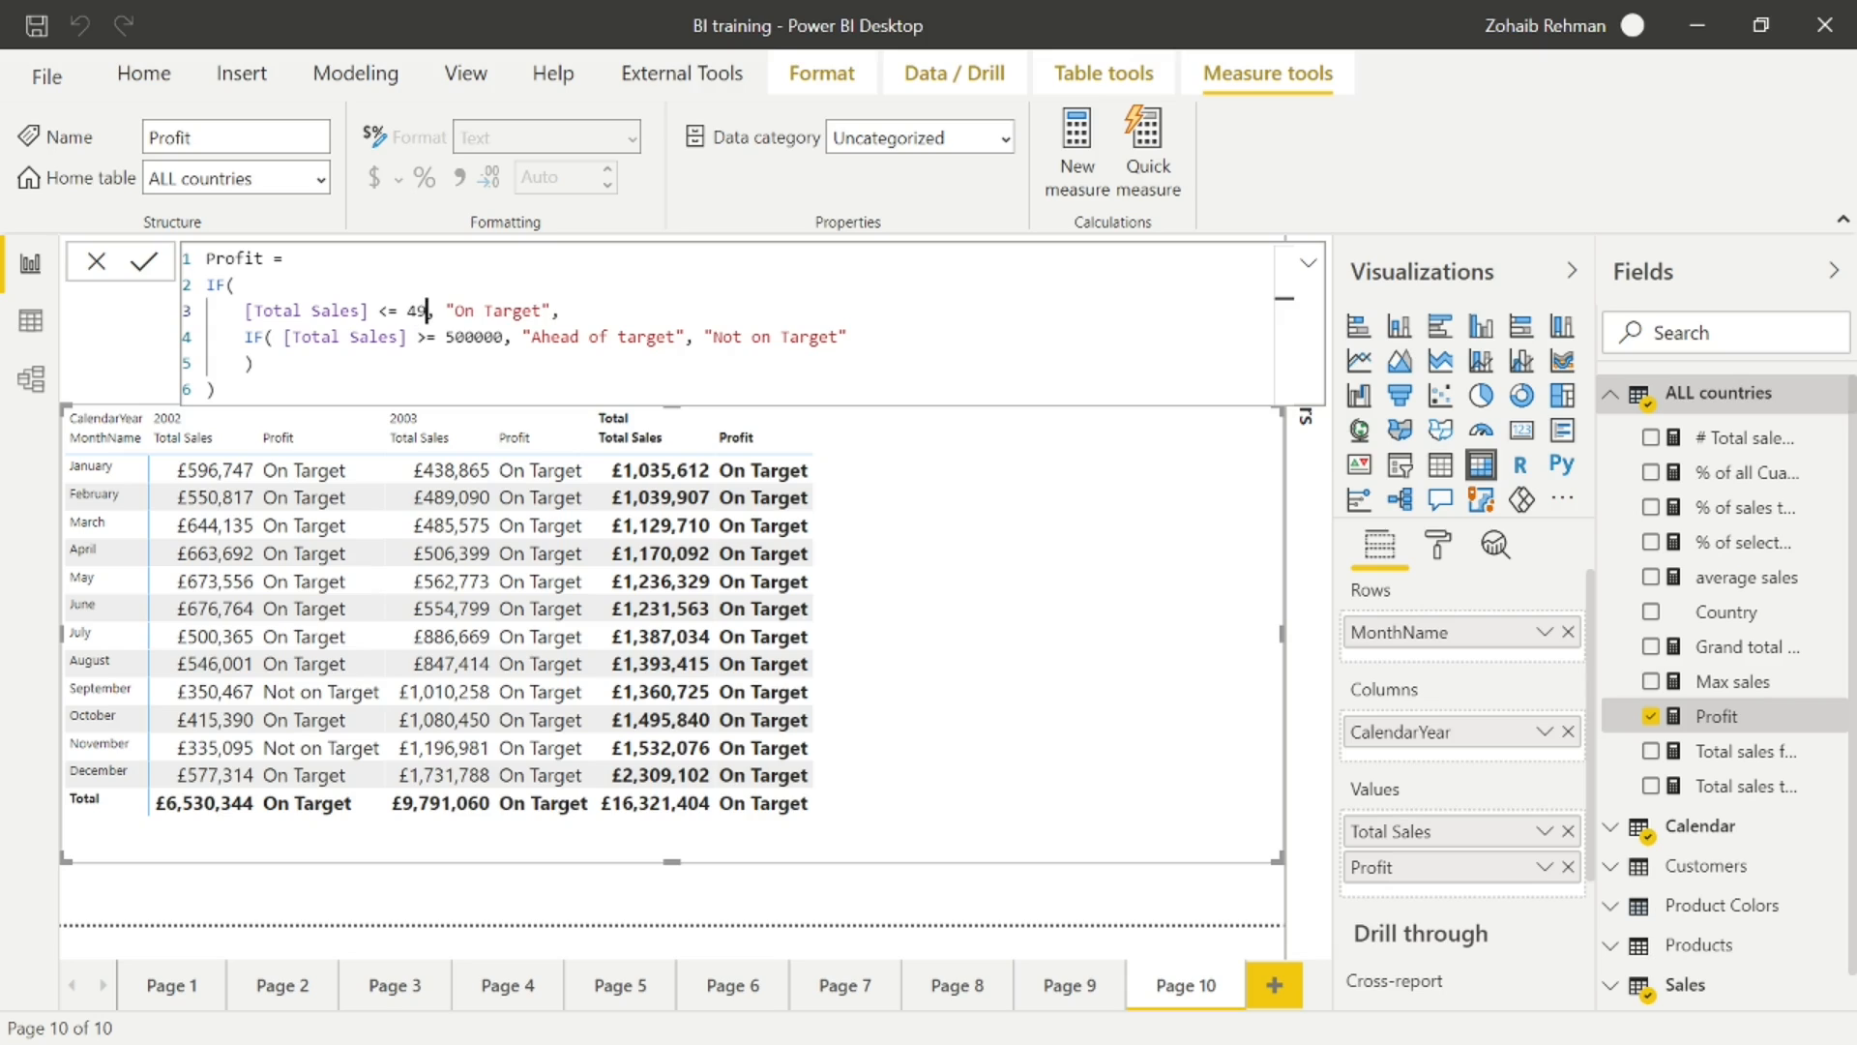
text(999)
key(Return)
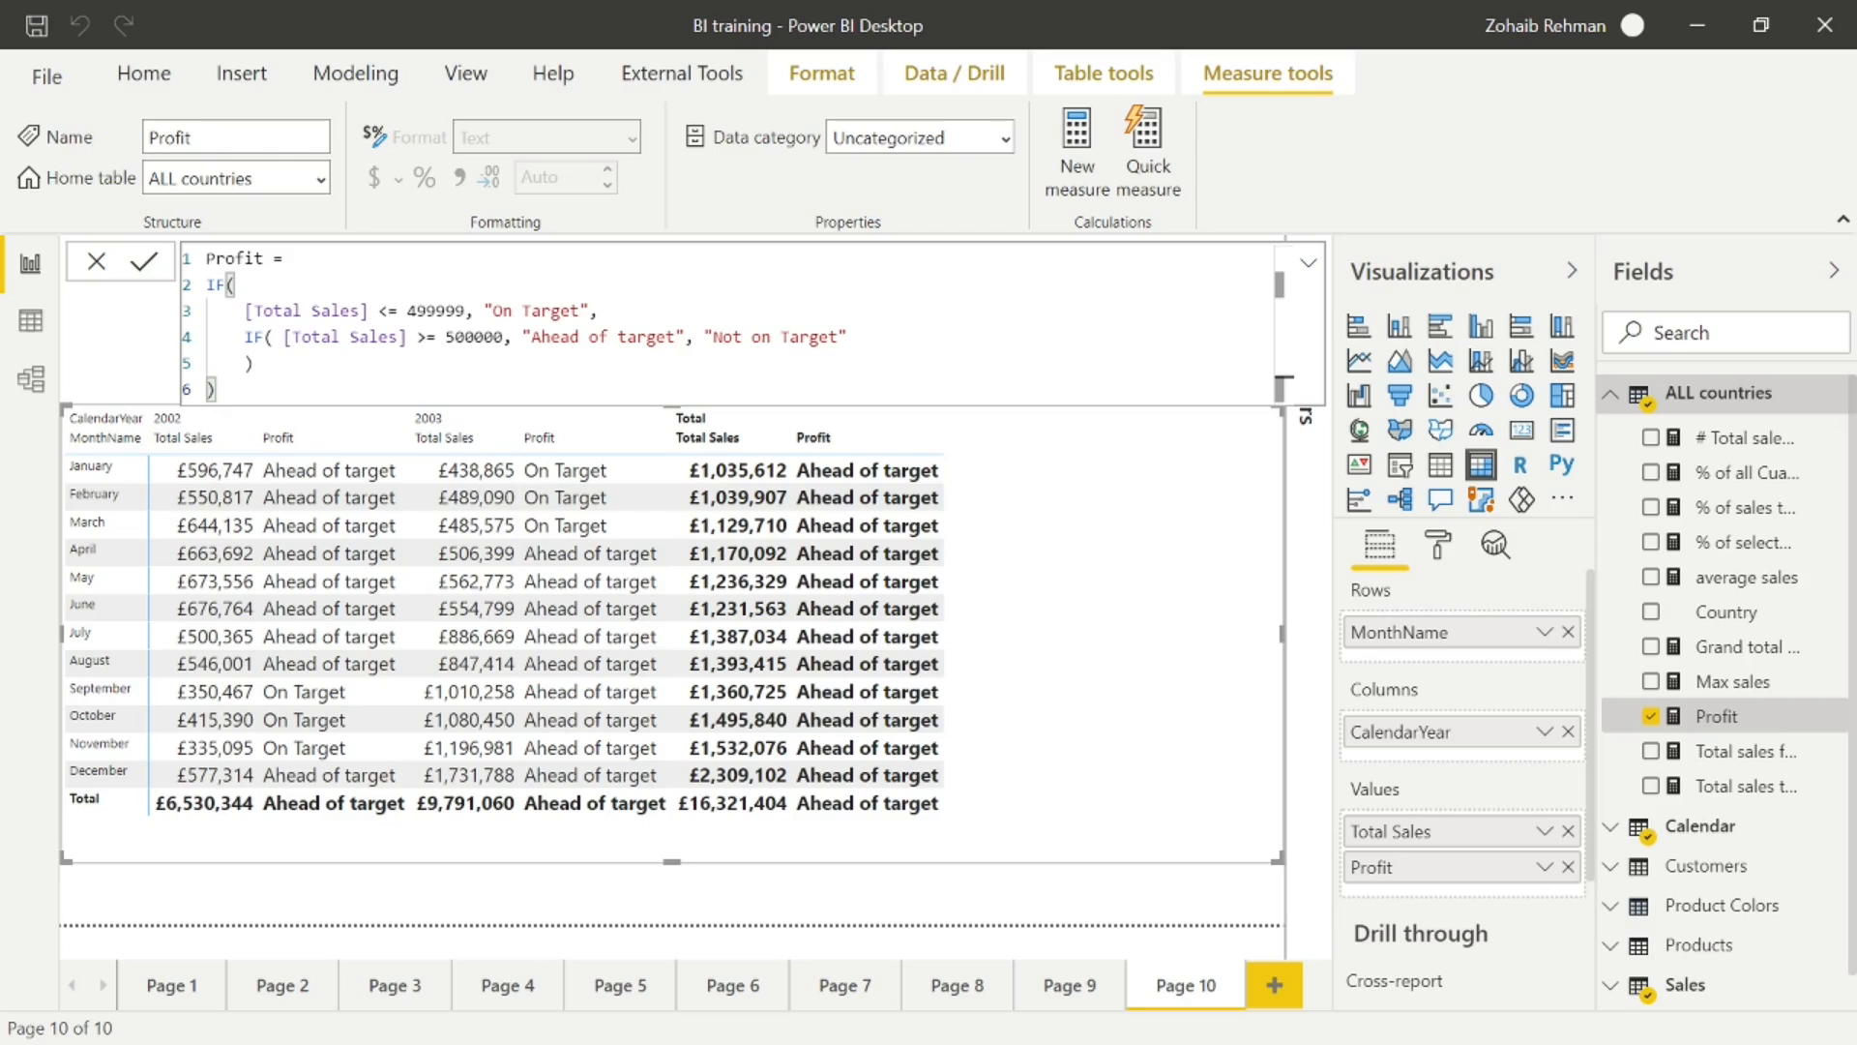
- Move "Not on Target" to its own line and precede it with a third IF testing [Total Sales] <= 399999
click(704, 337)
key(BackSpace)
key(shift+Return)
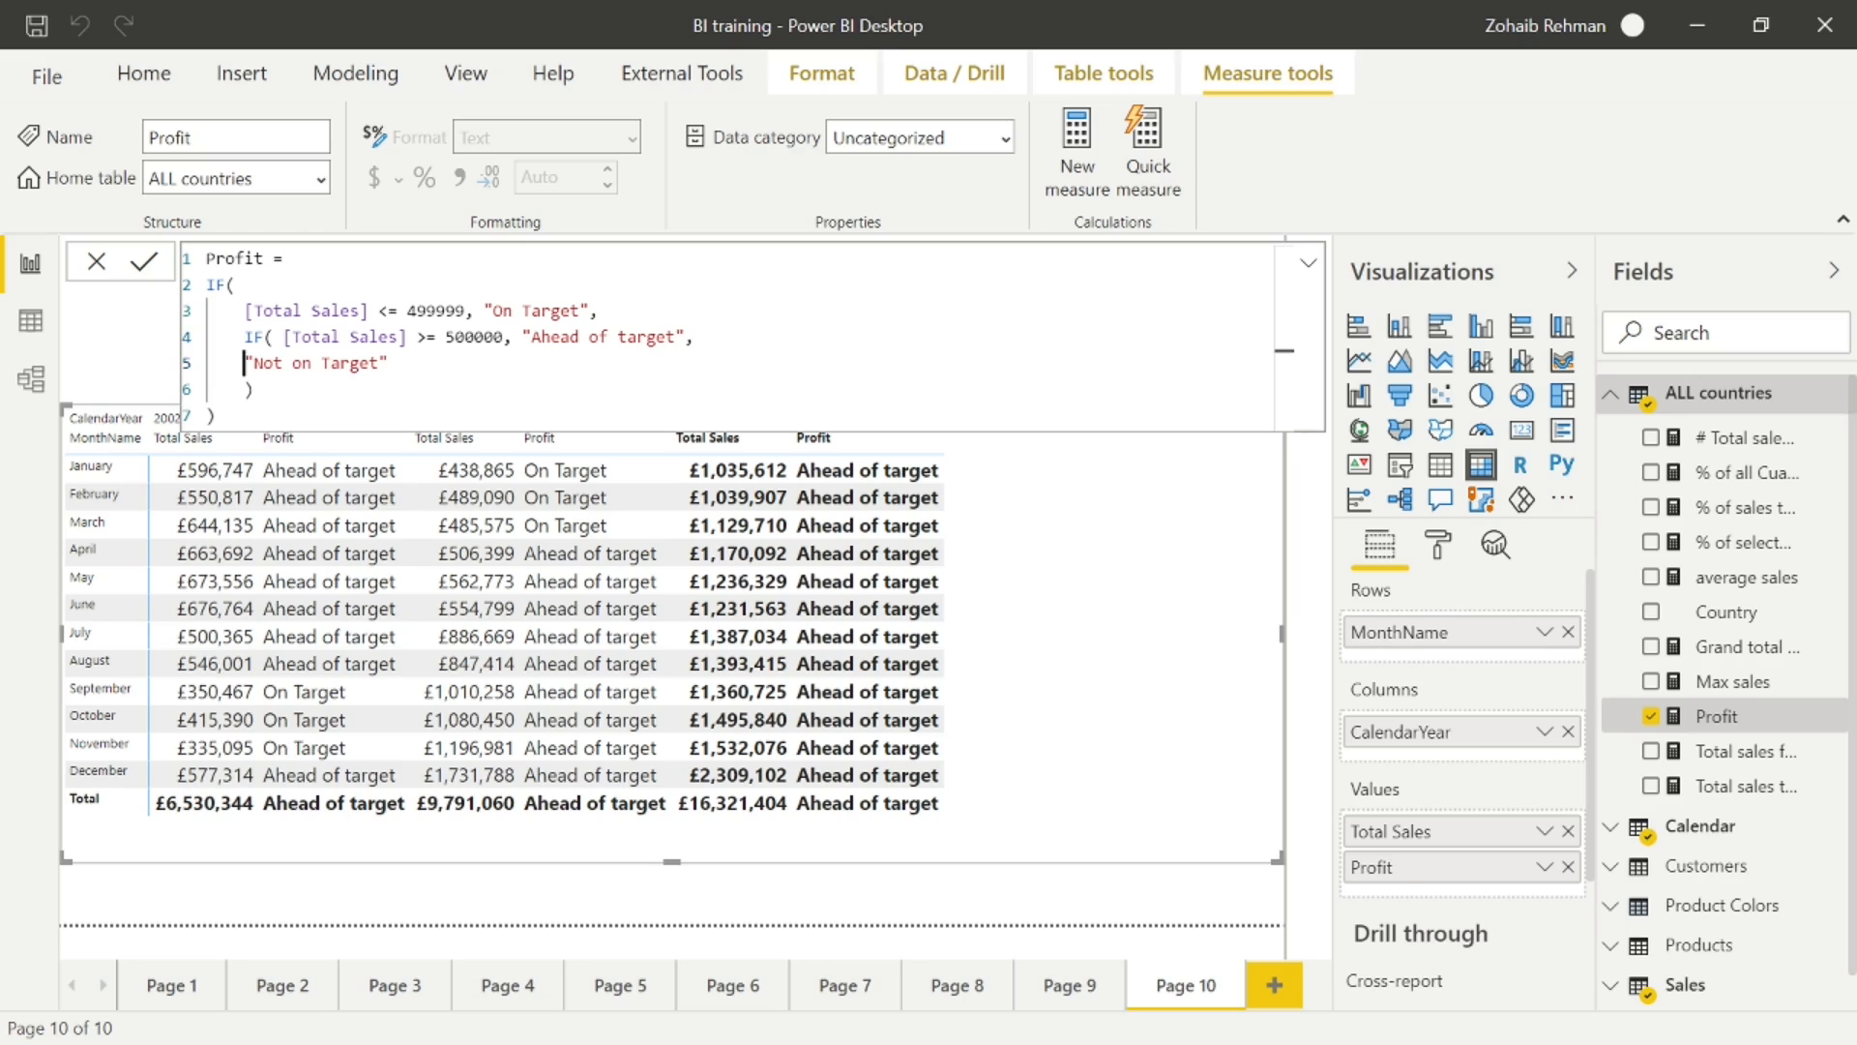
text(if()
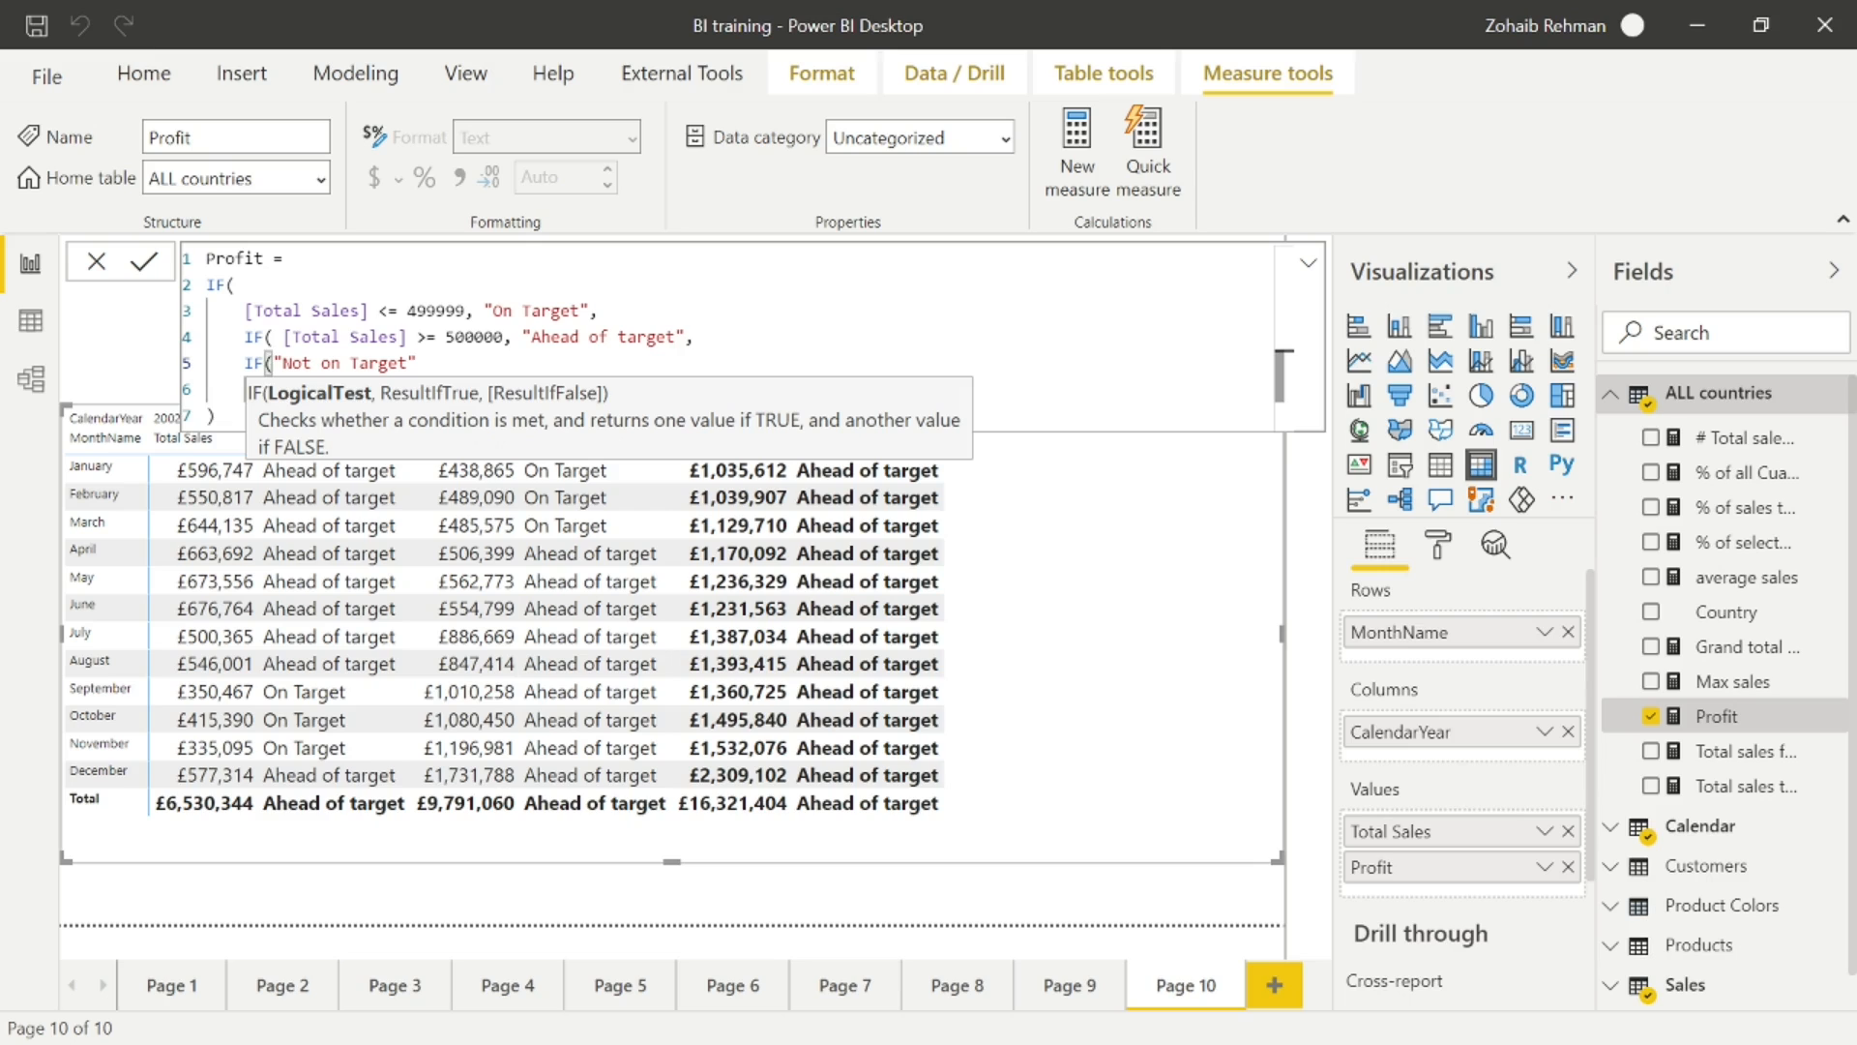
text( total sal)
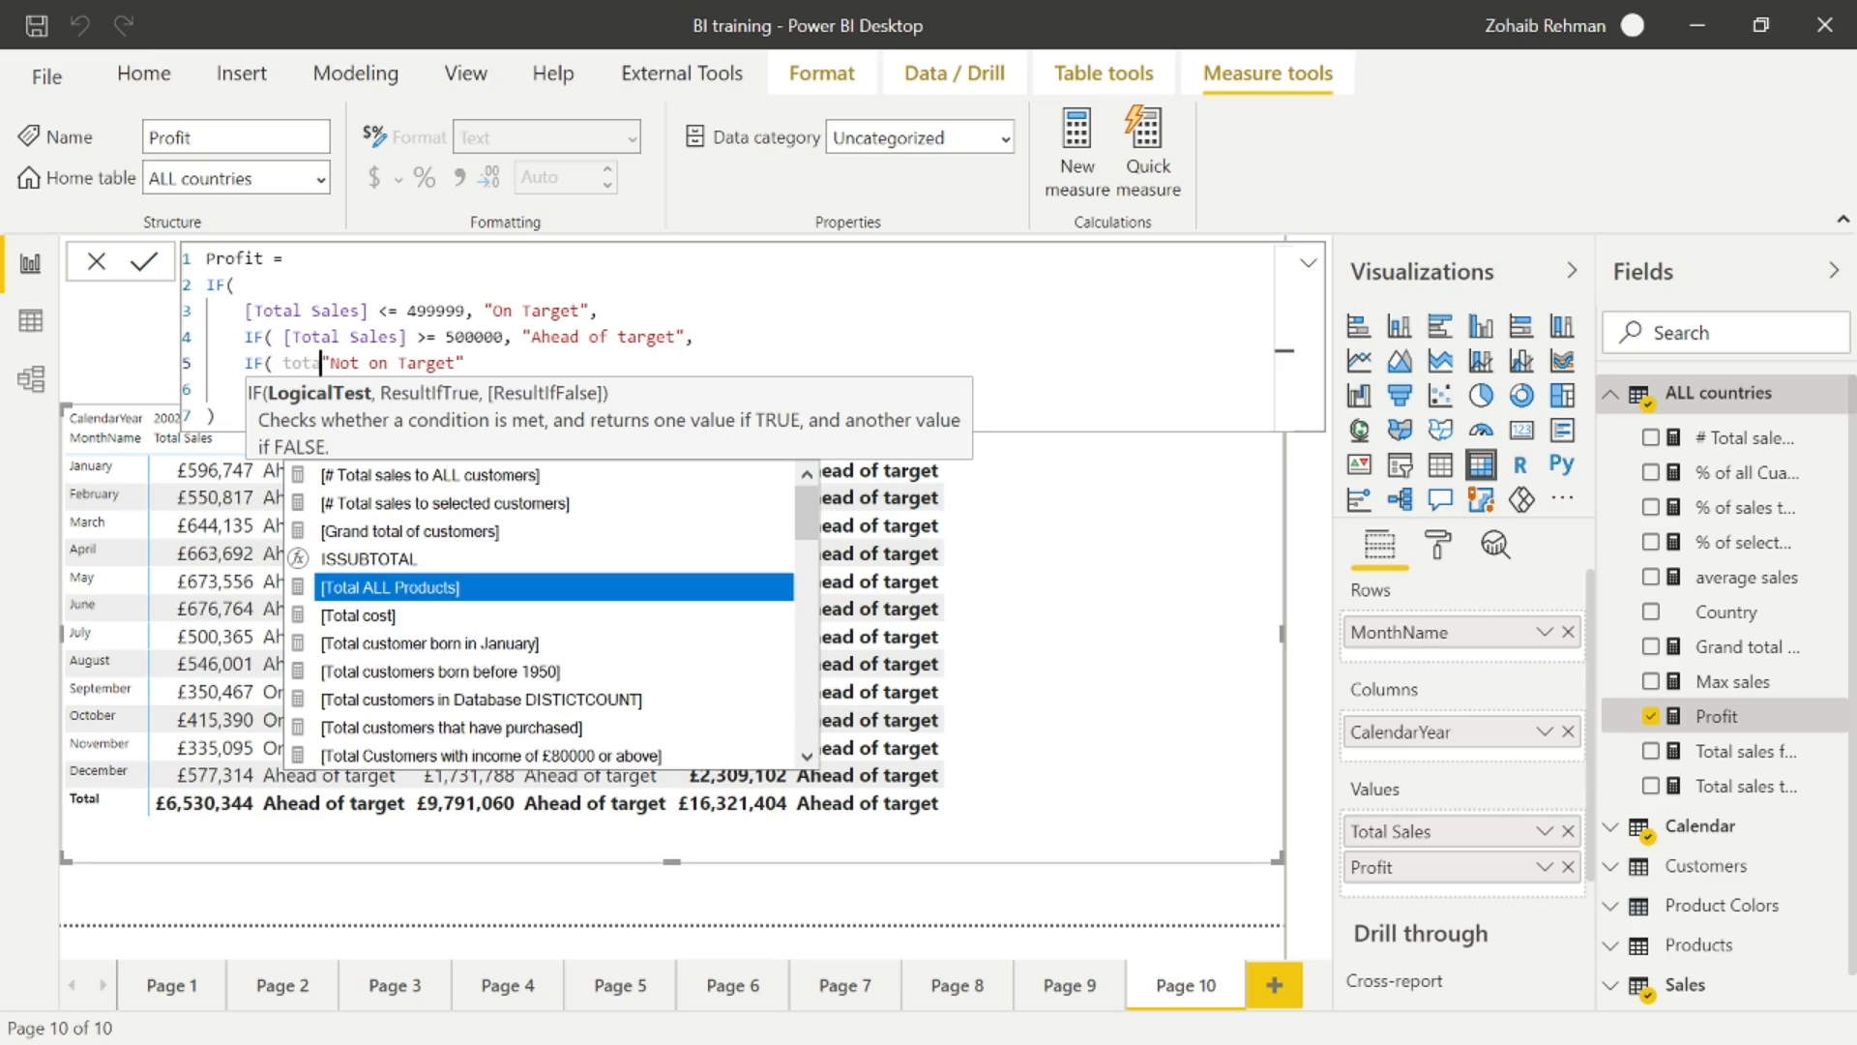
text(e)
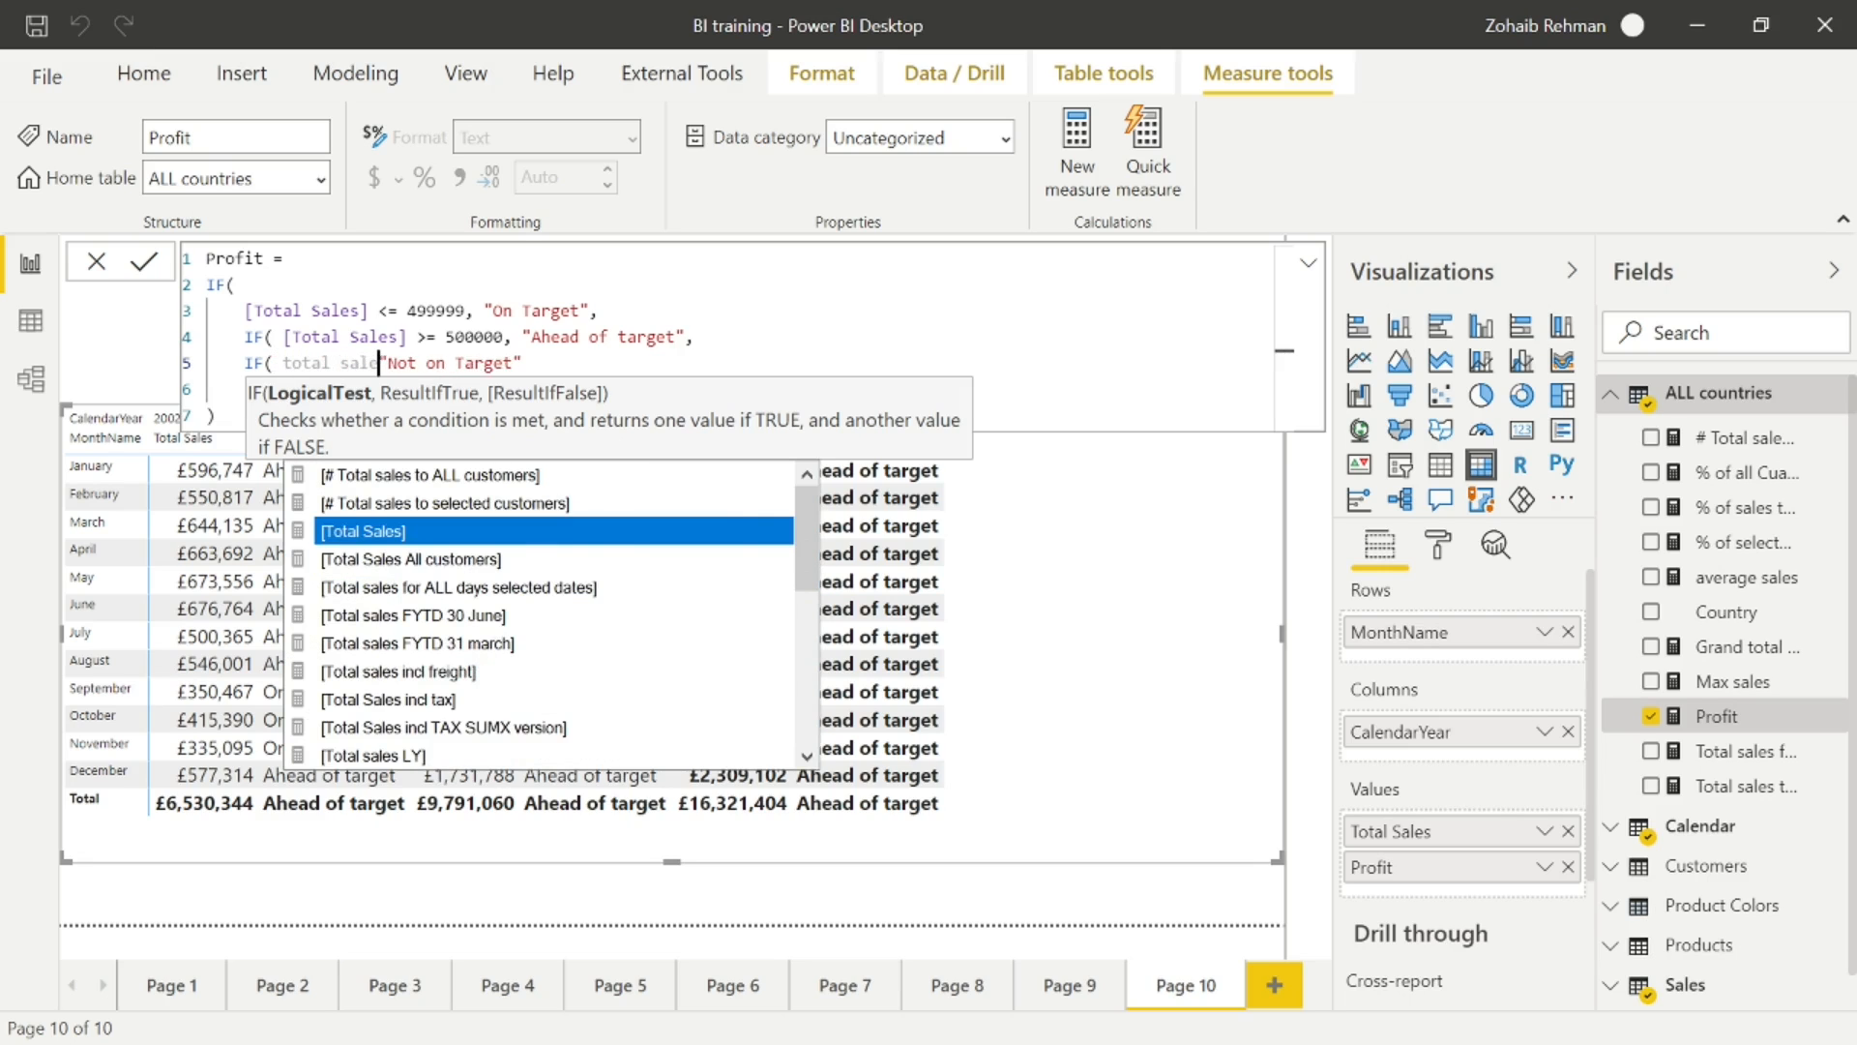
key(Tab)
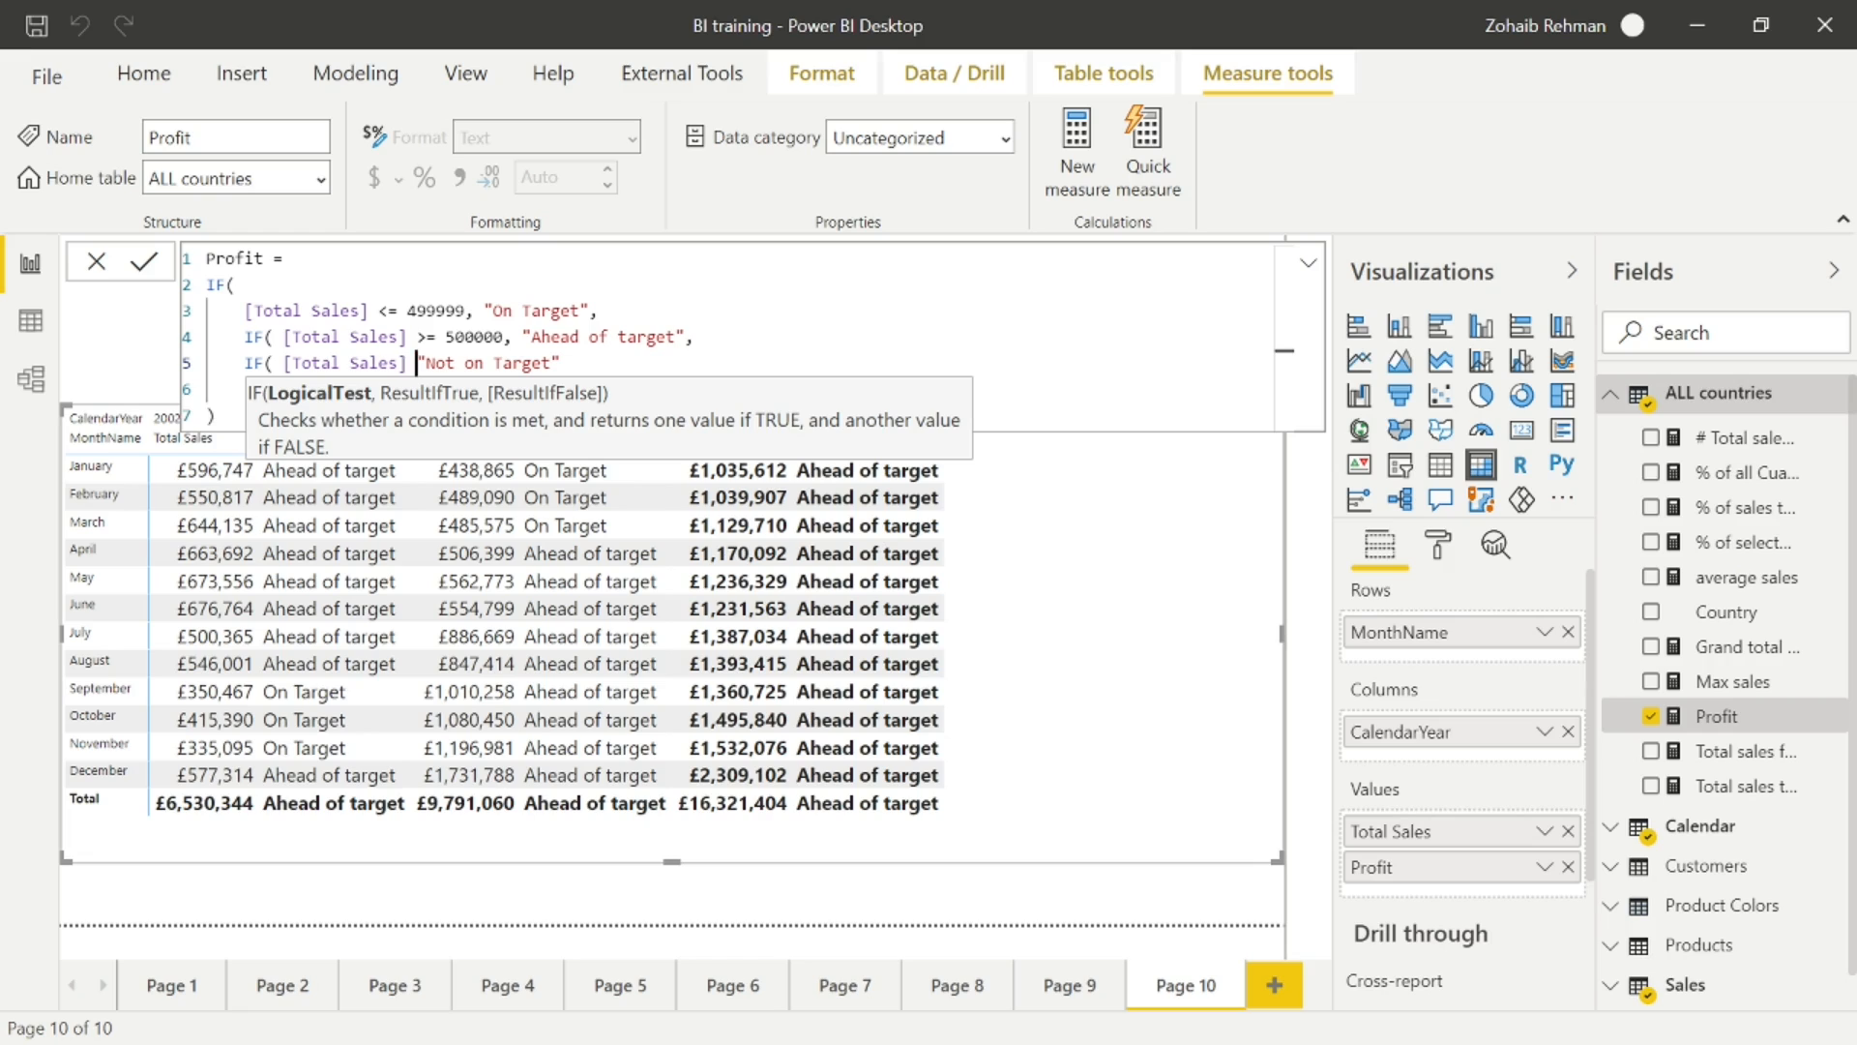
text(<)
text(= )
text(3999)
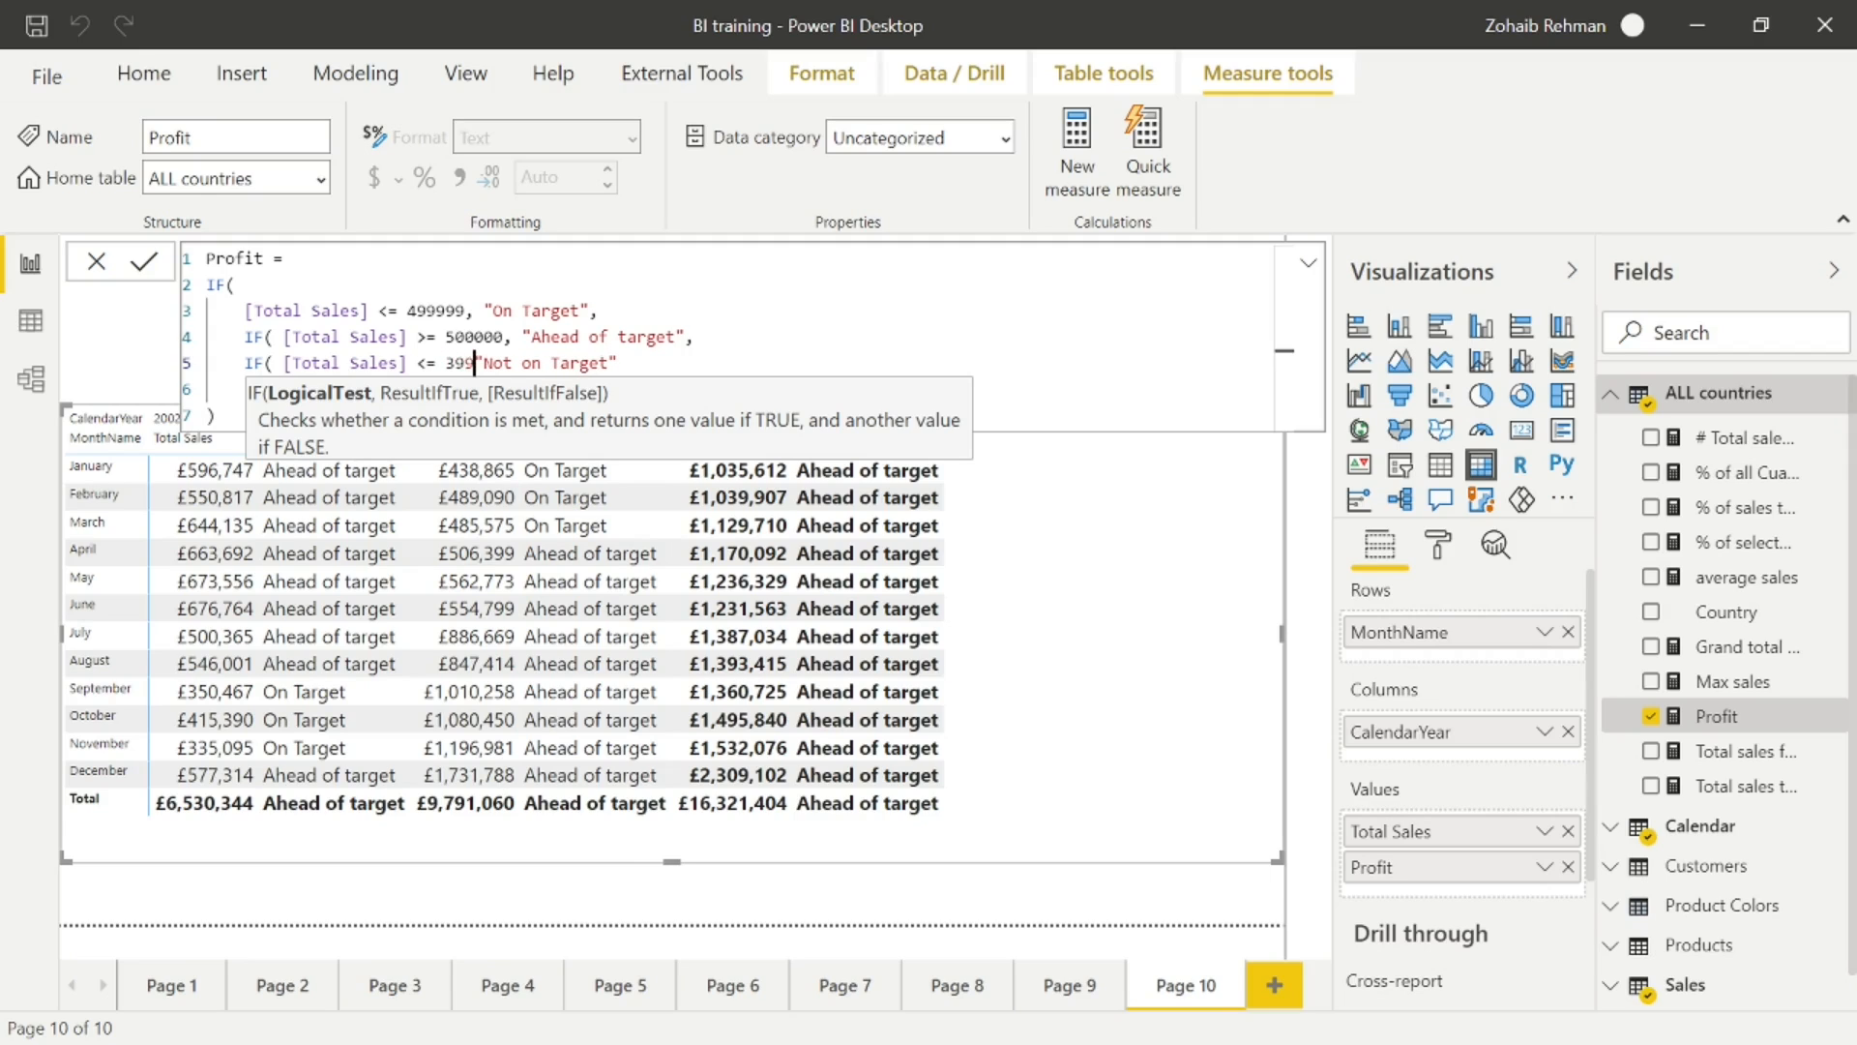
text(99,)
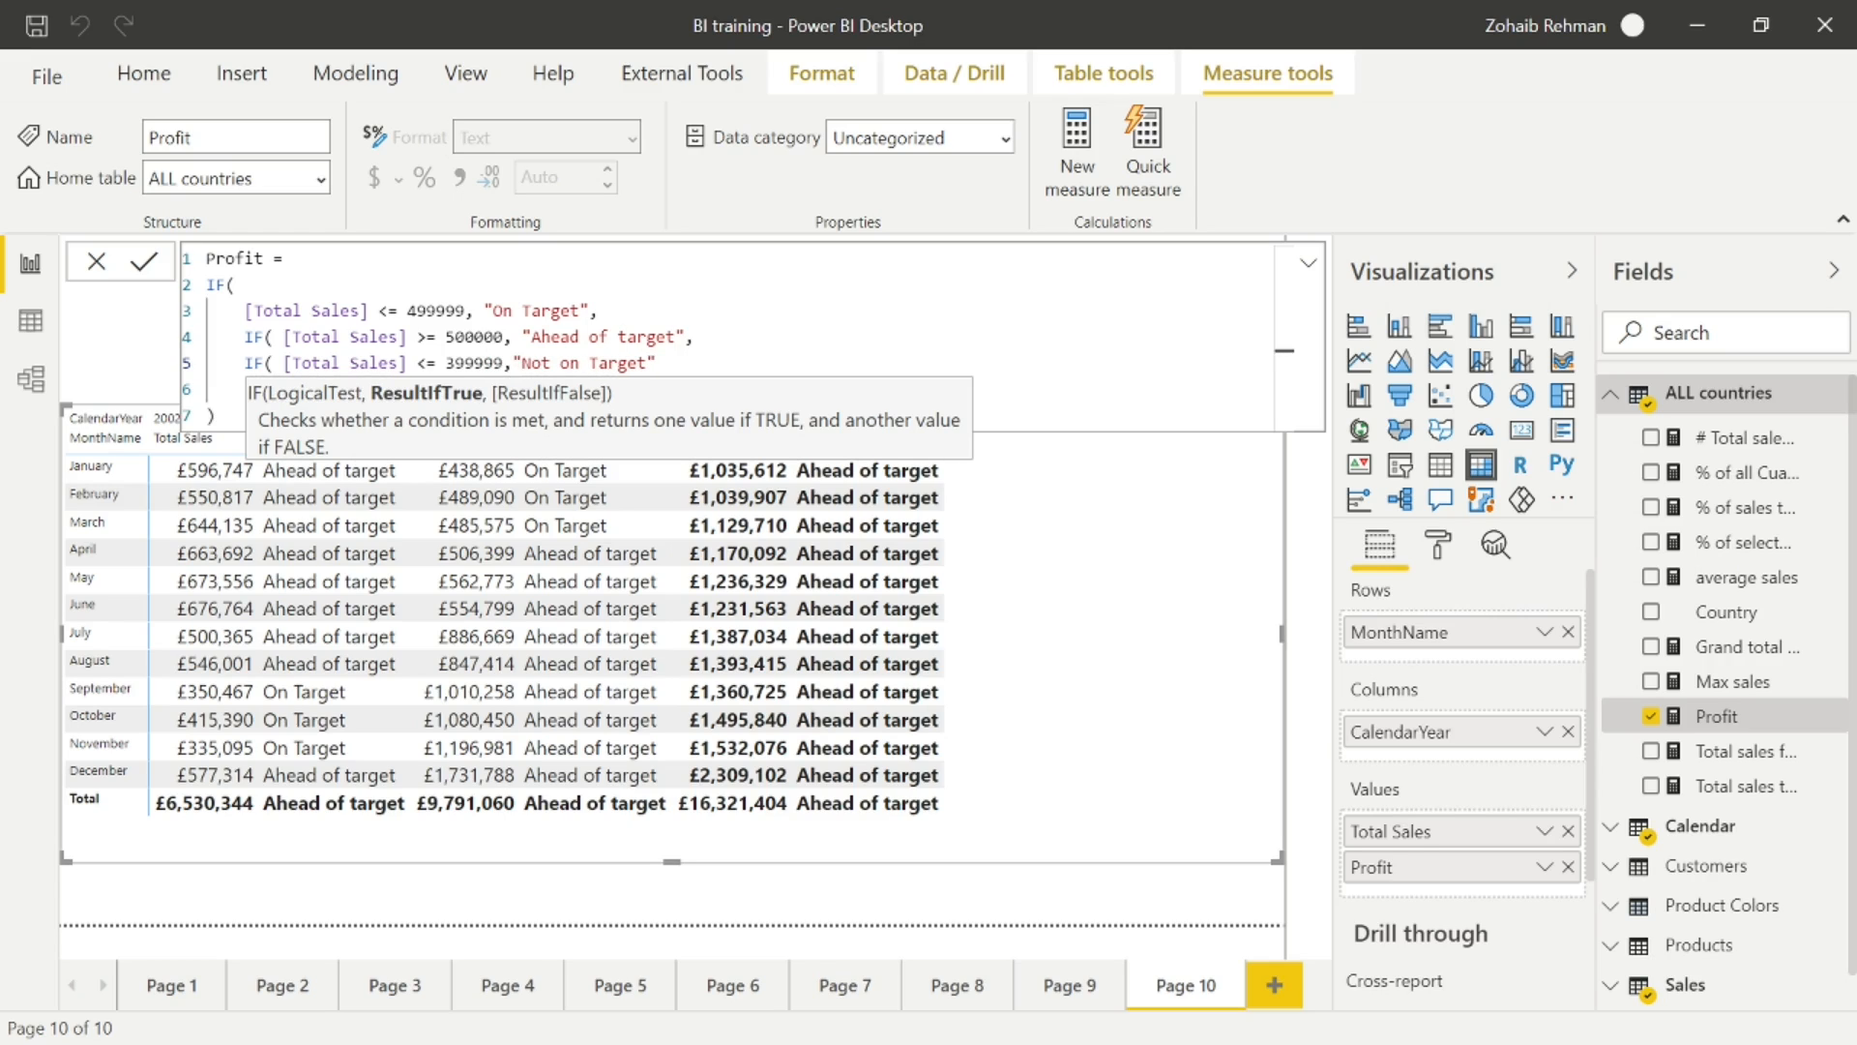
- Add a closing parenthesis for the third IF on a new line at the formula's end and commit the measure
key(End)
key(Down)
key(Down)
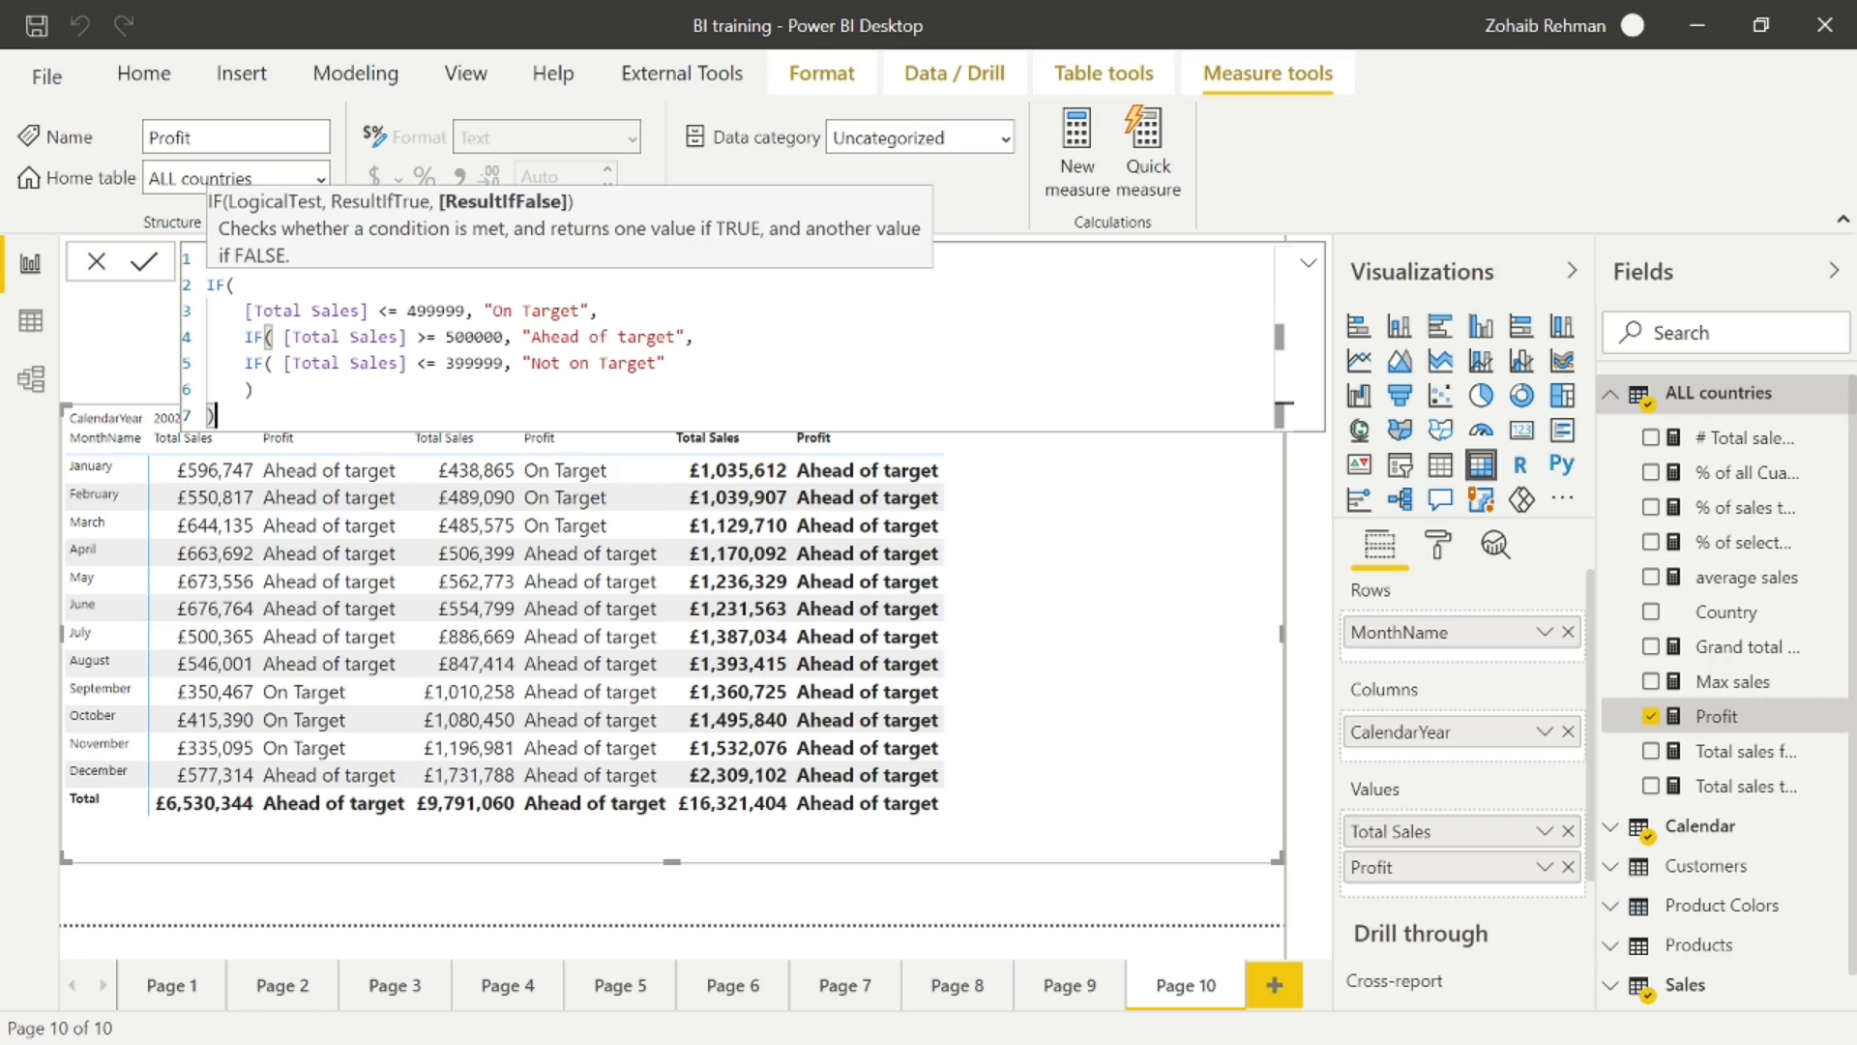
key(Return)
text())
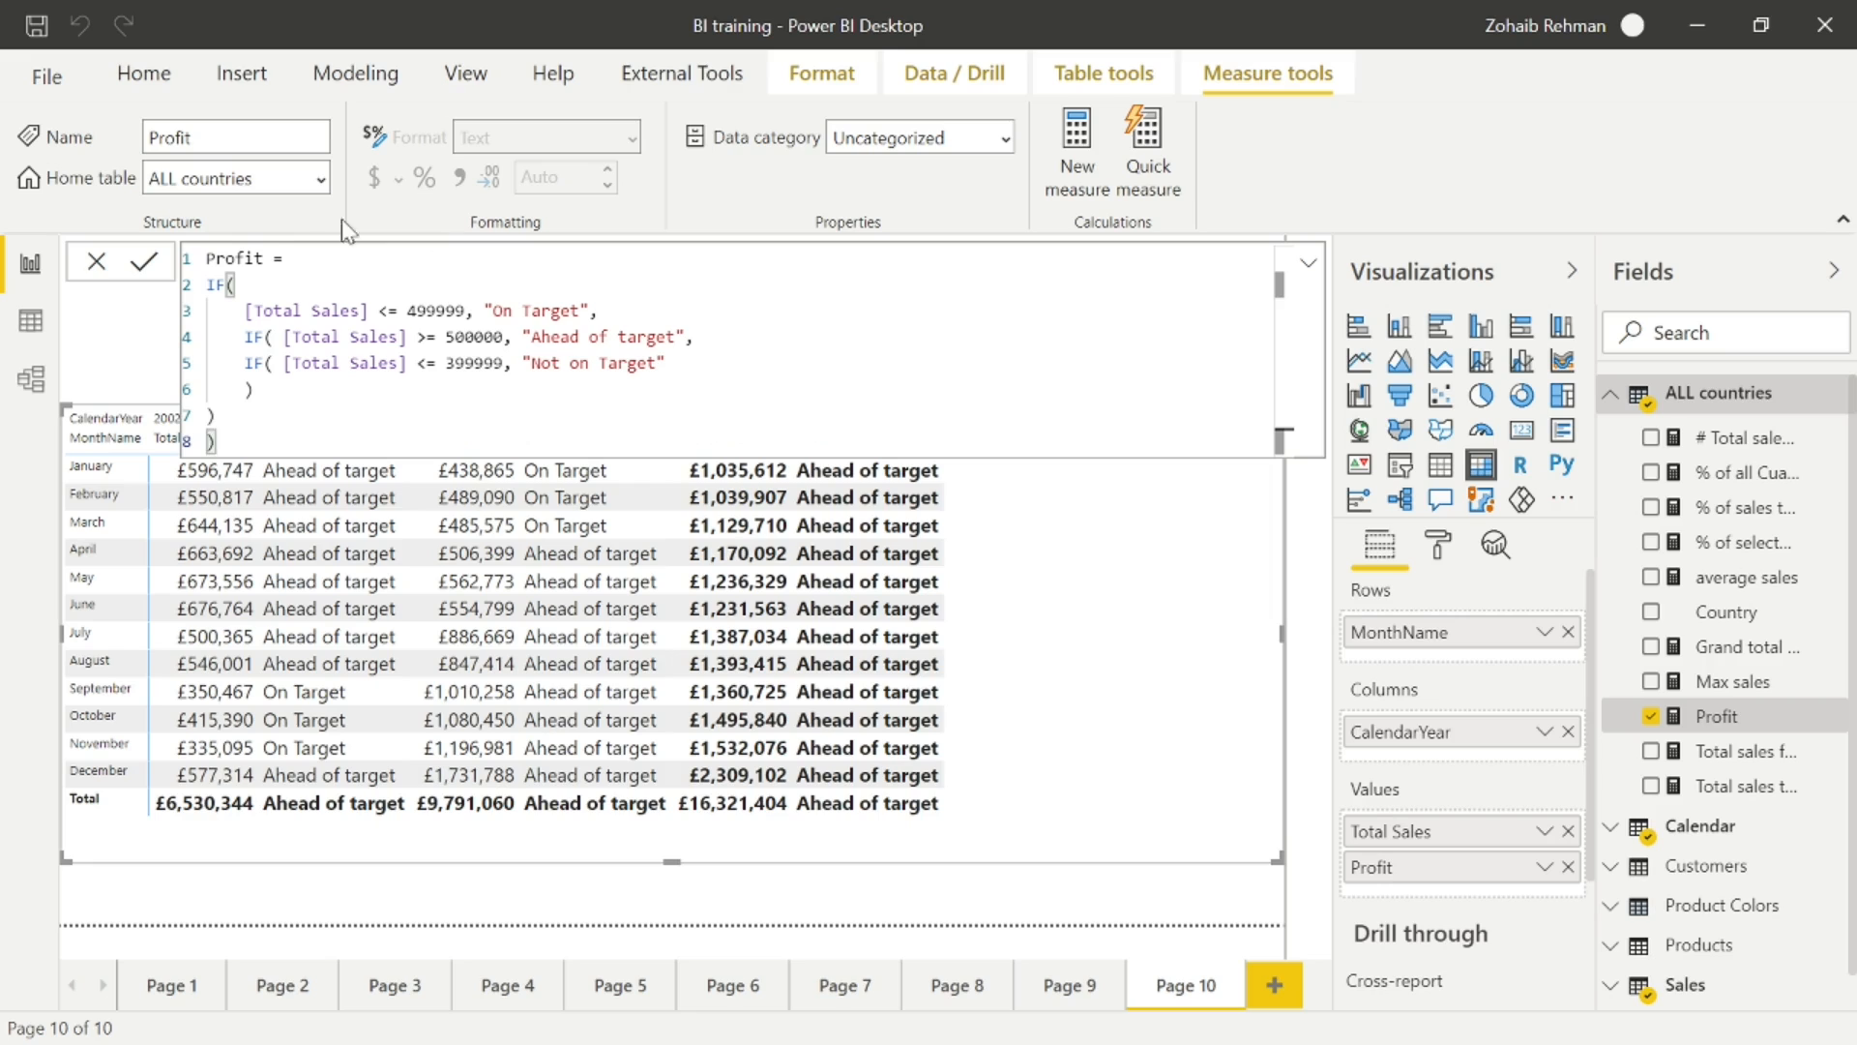
click(155, 259)
- Copy the IF testing [Total Sales] <= 399999 onto a new line above the first IF, ending it with a comma
drag(666, 363, 253, 363)
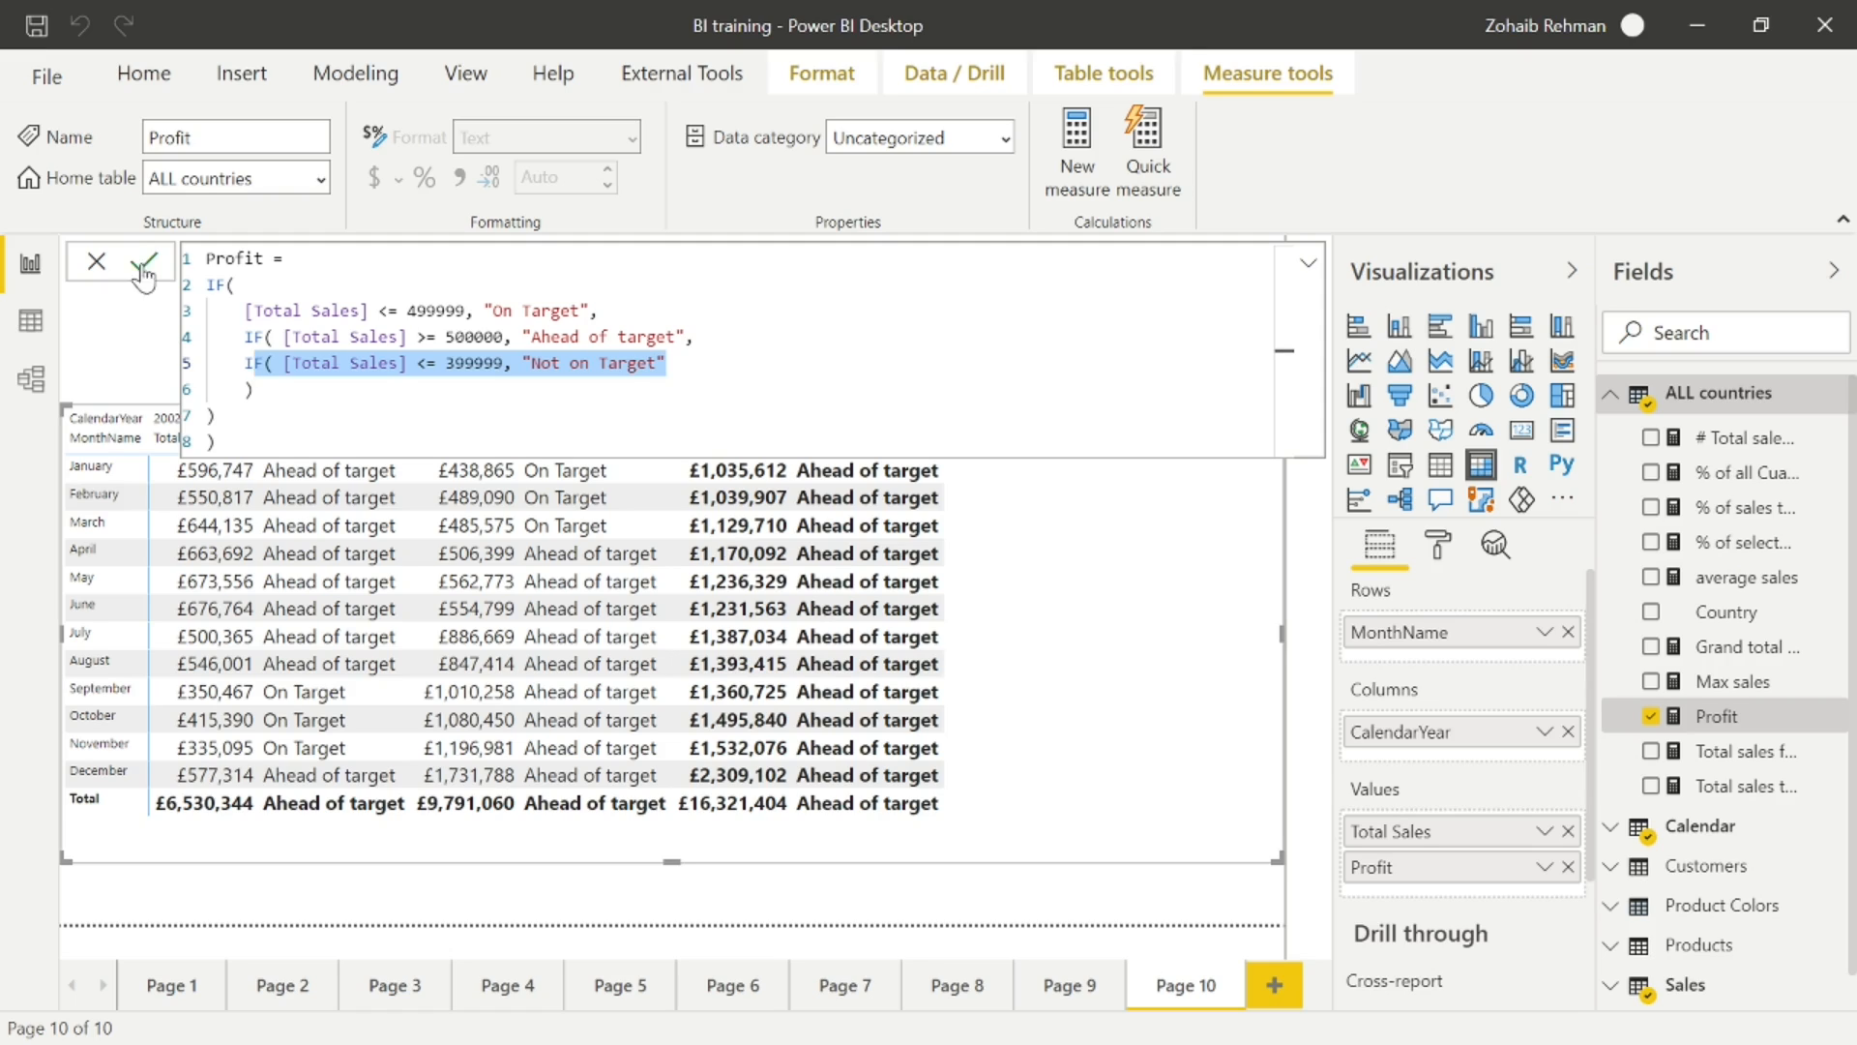
click(668, 364)
drag(668, 363, 236, 364)
click(668, 364)
drag(668, 364, 244, 364)
key(ctrl+c)
click(235, 284)
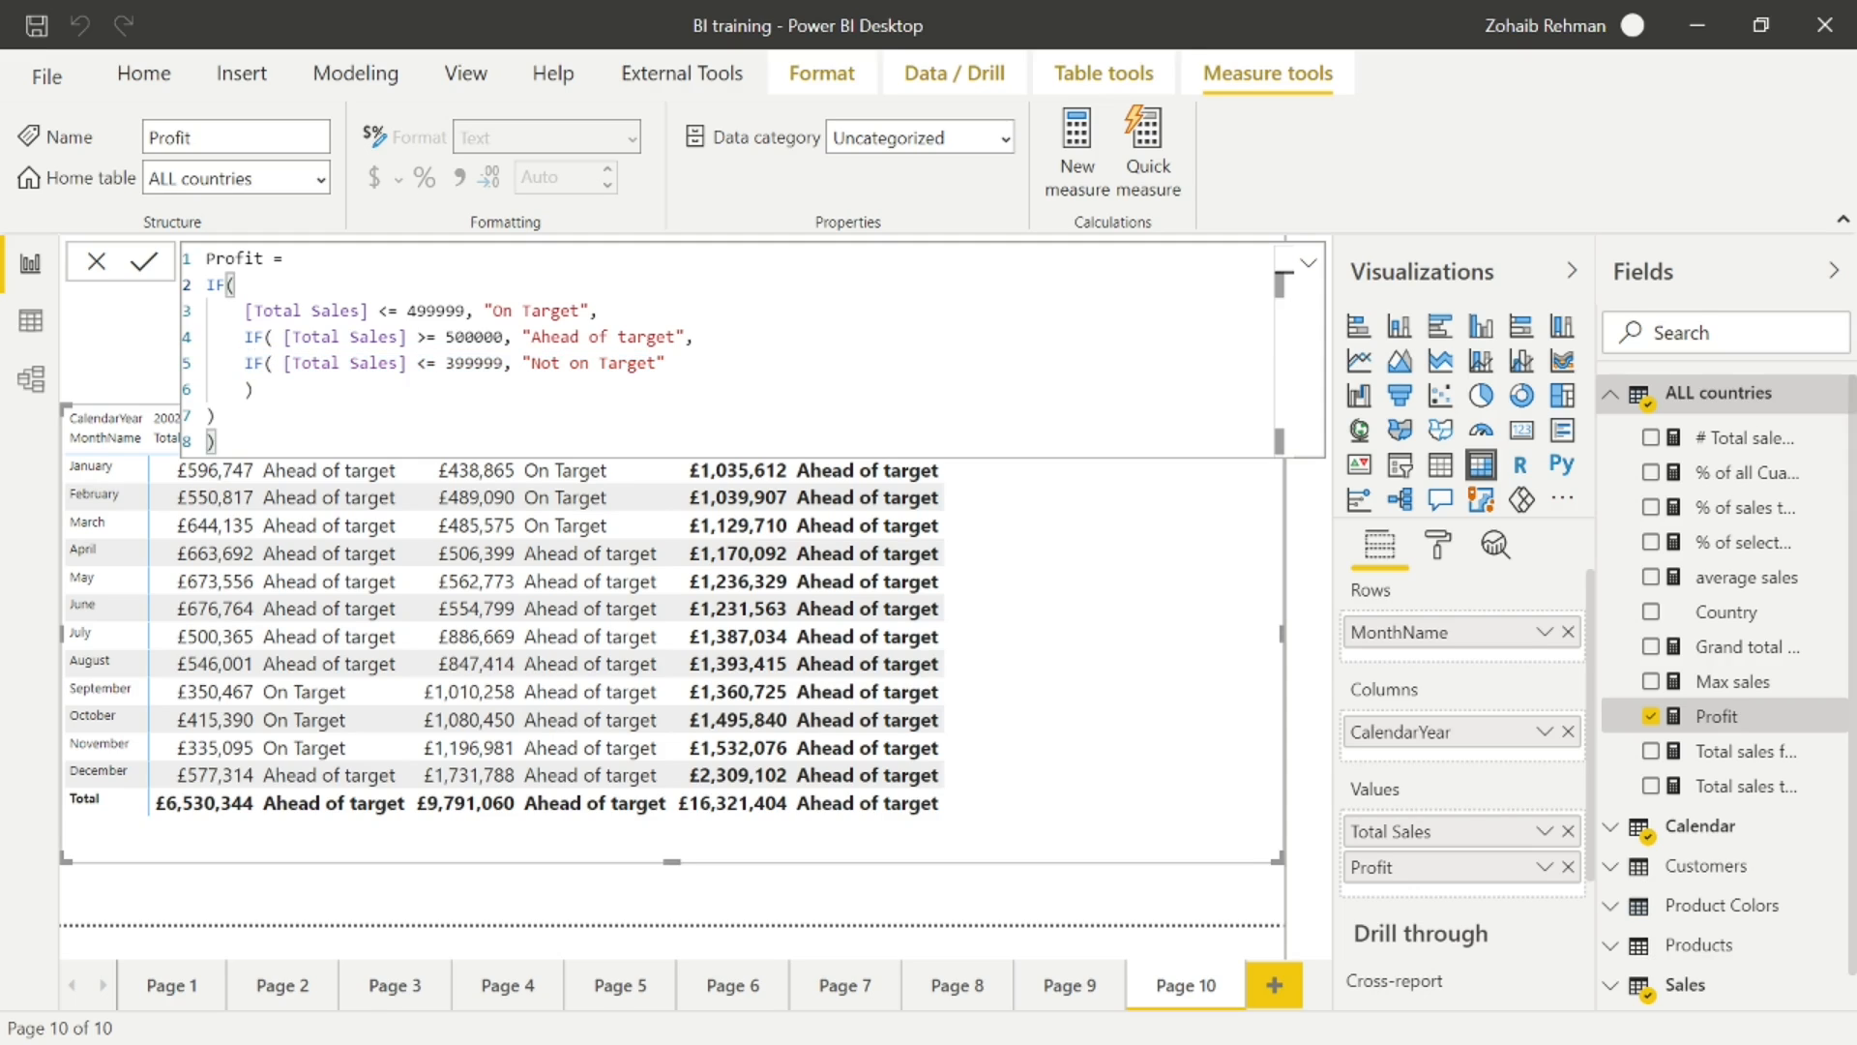
key(Home)
key(shift+Return)
key(Up)
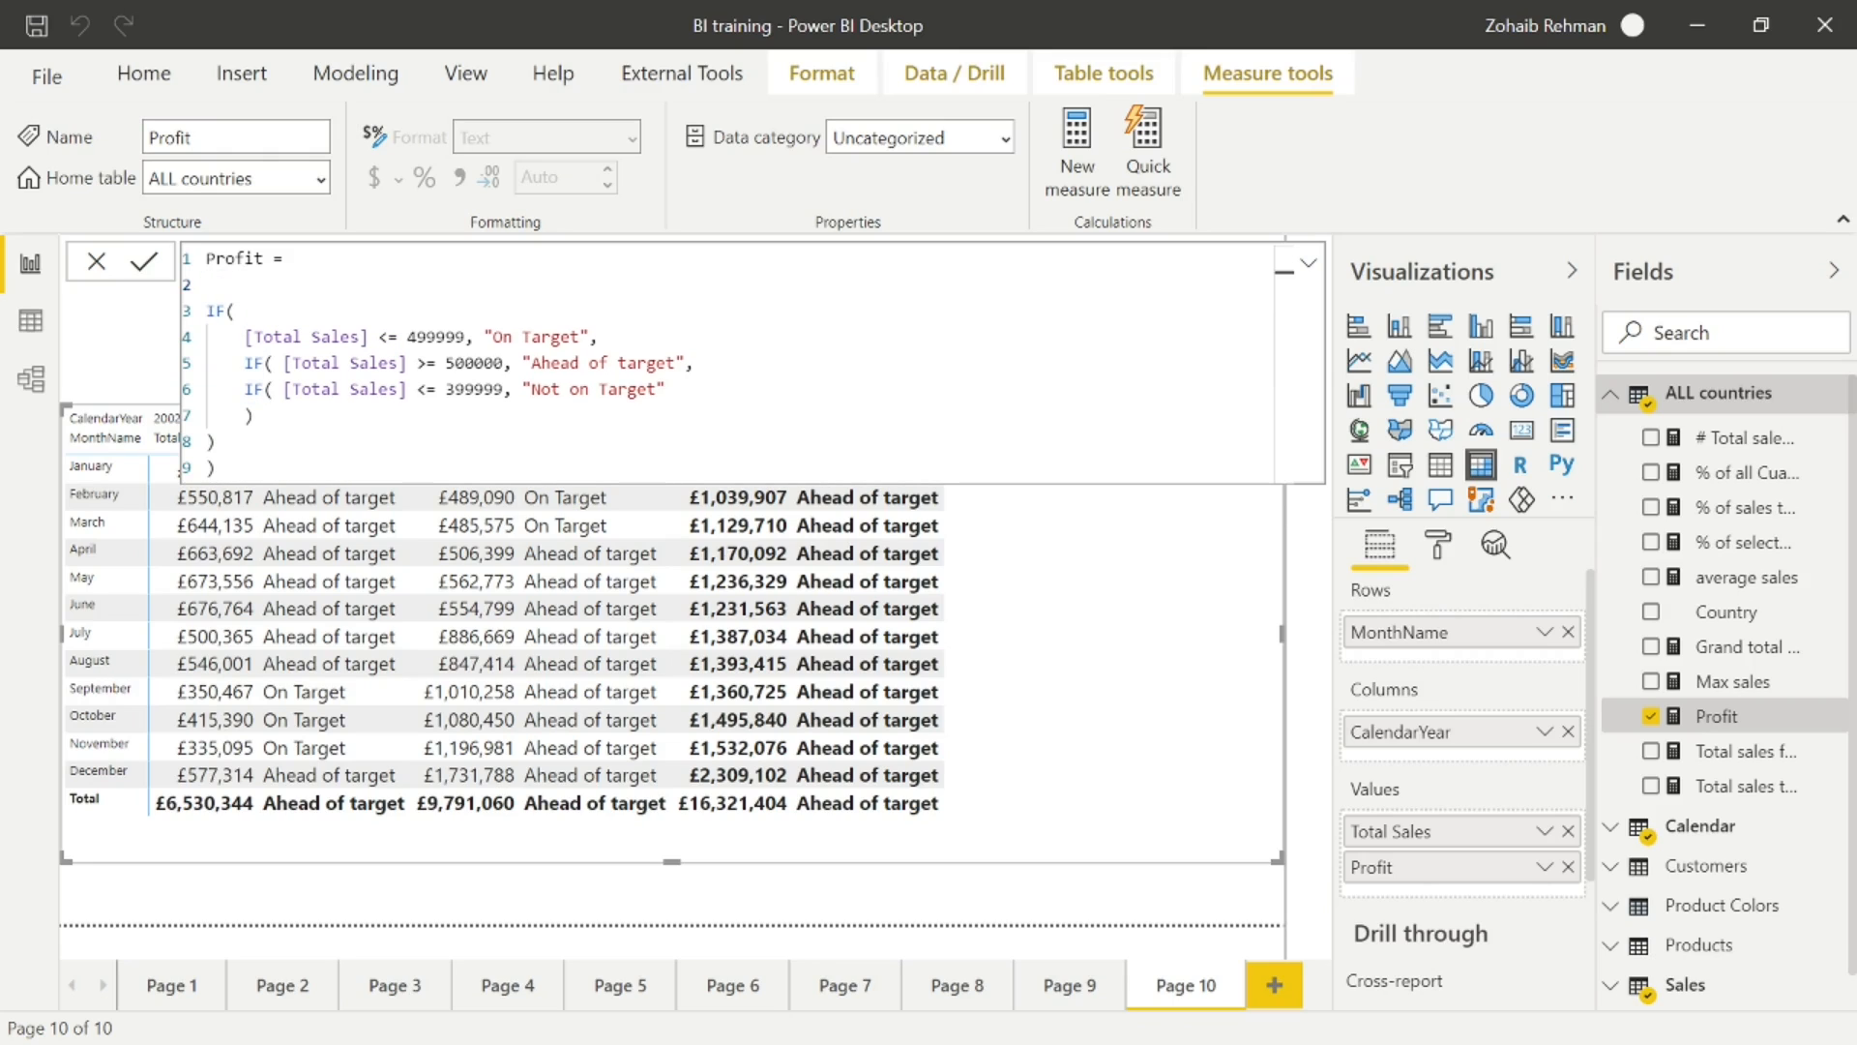
key(ctrl+v)
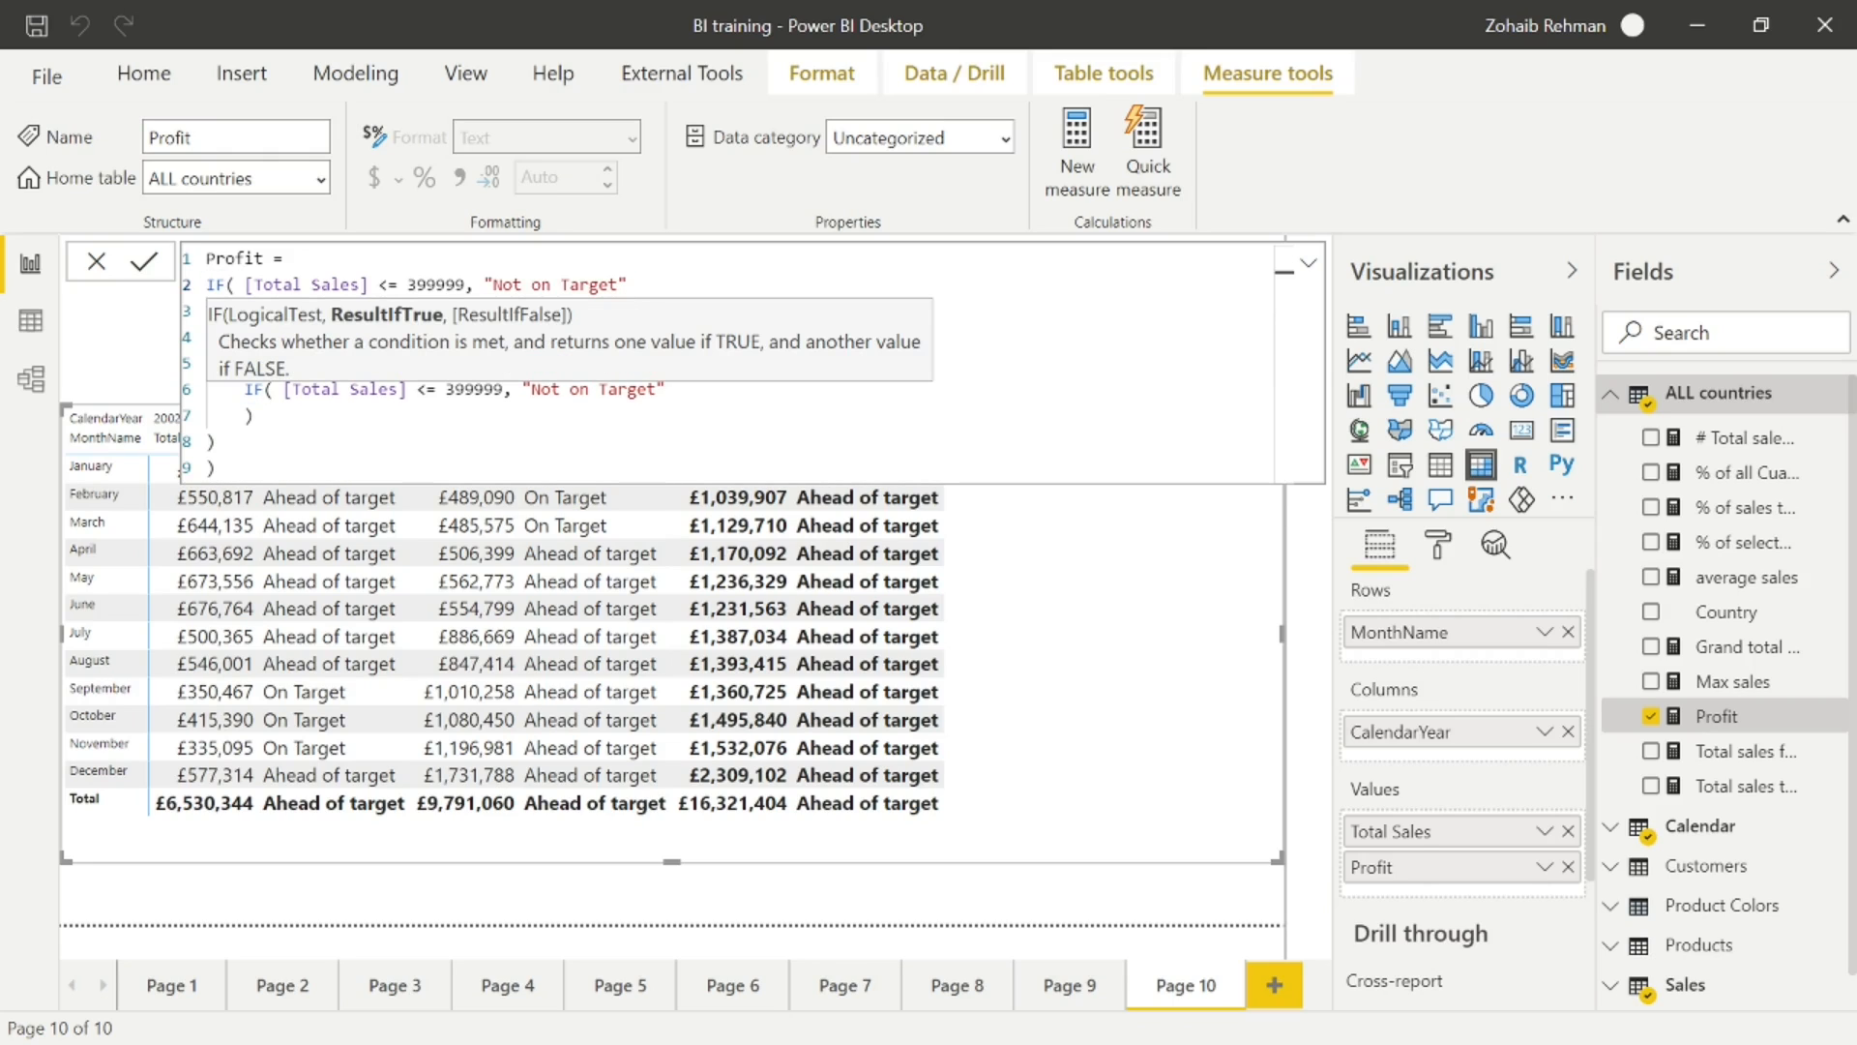
text(,)
- Check the nested IF lines and their closing parentheses down to the end of the formula
key(Down)
key(Down)
key(Down)
key(Down)
key(Down)
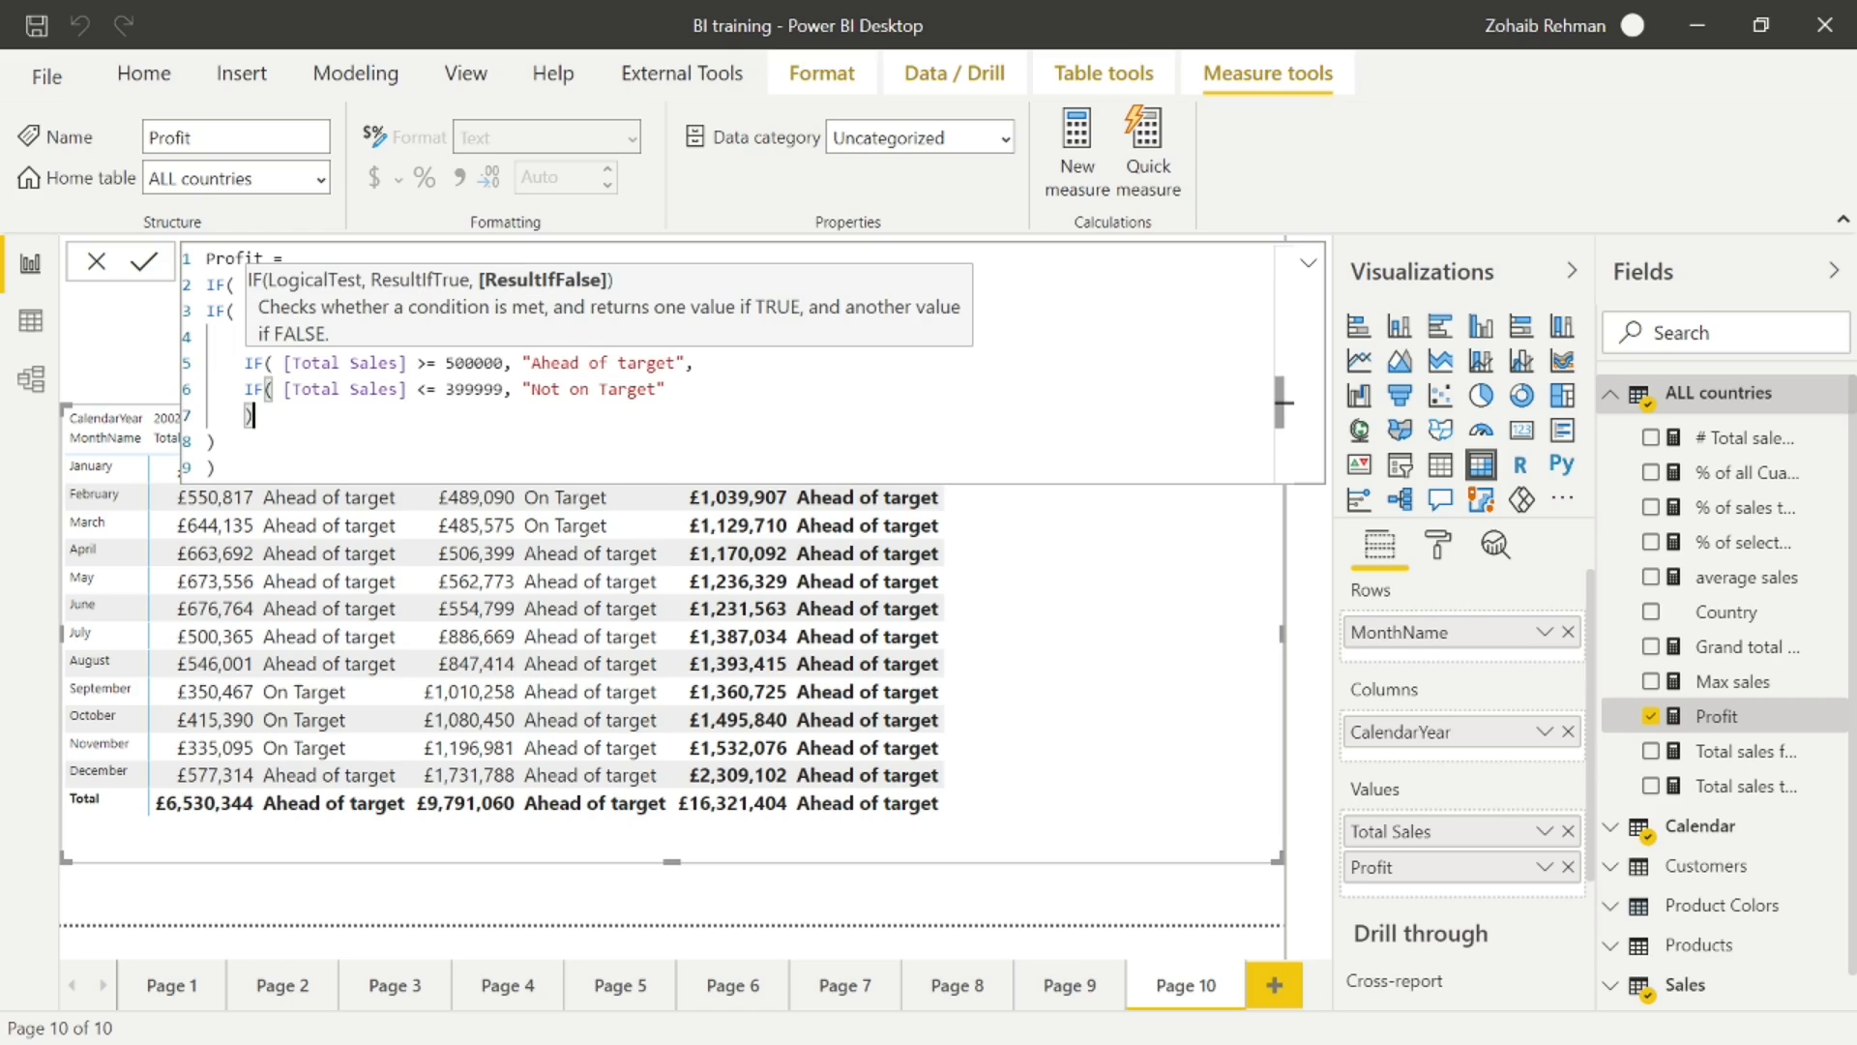
key(Up)
key(Up)
key(Down)
key(Down)
key(Down)
key(Down)
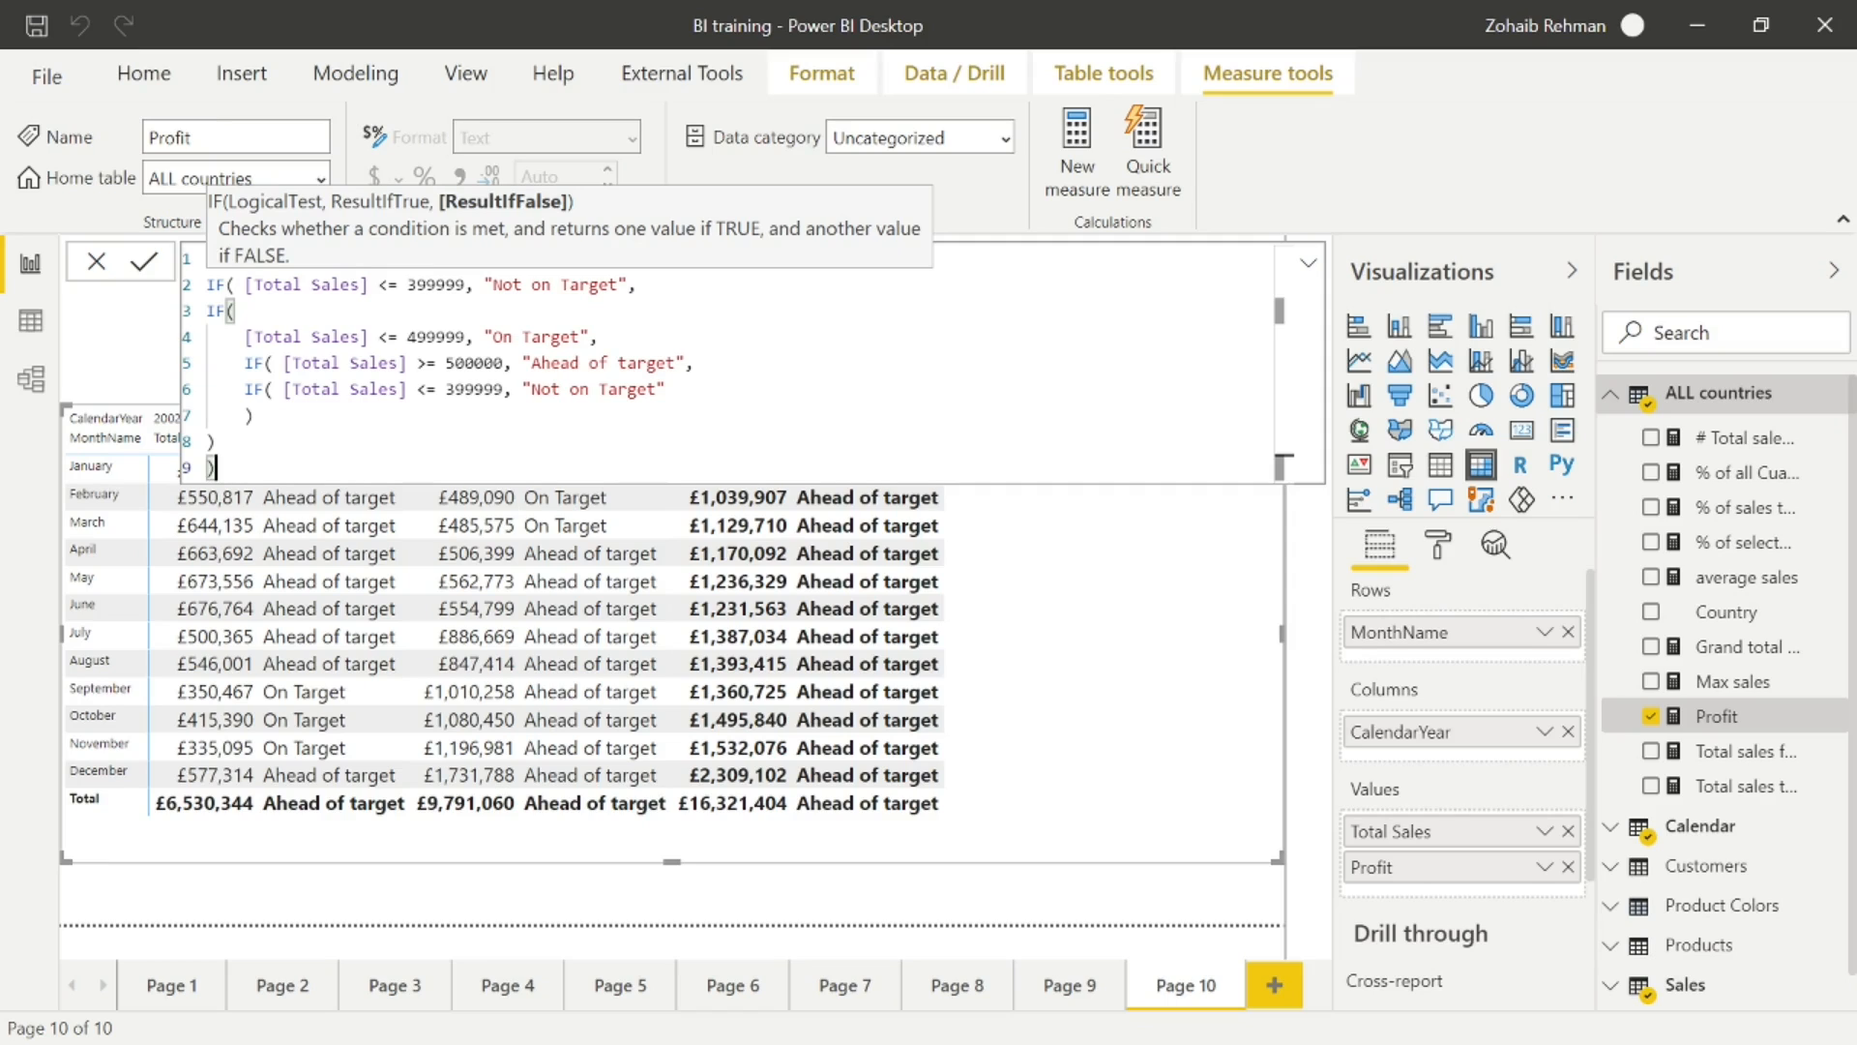
- Delete the duplicate "Not on Target" IF below "Ahead of target" along with its empty line, and commit the measure
click(668, 390)
drag(668, 389, 250, 389)
text(IF( [Total Sales] >= 500000, "Ahead of target",)
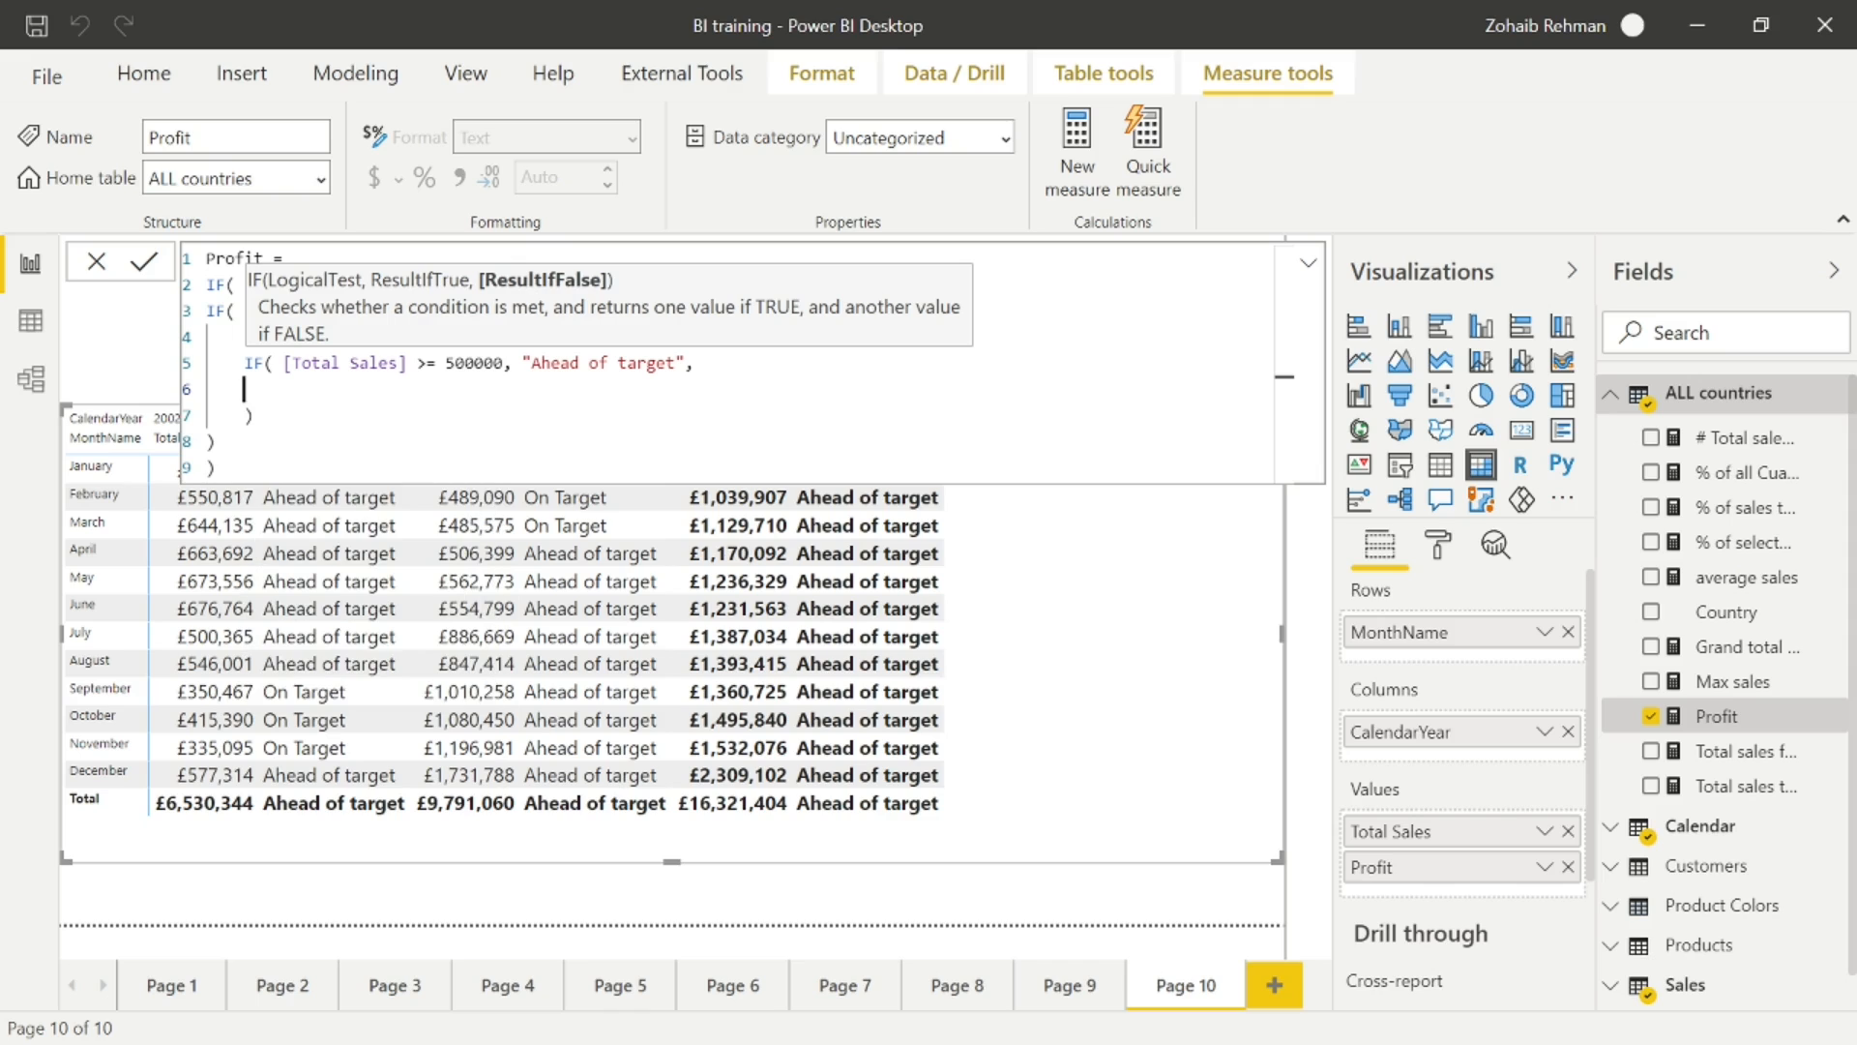
key(BackSpace)
key(Delete)
key(Down)
key(Down)
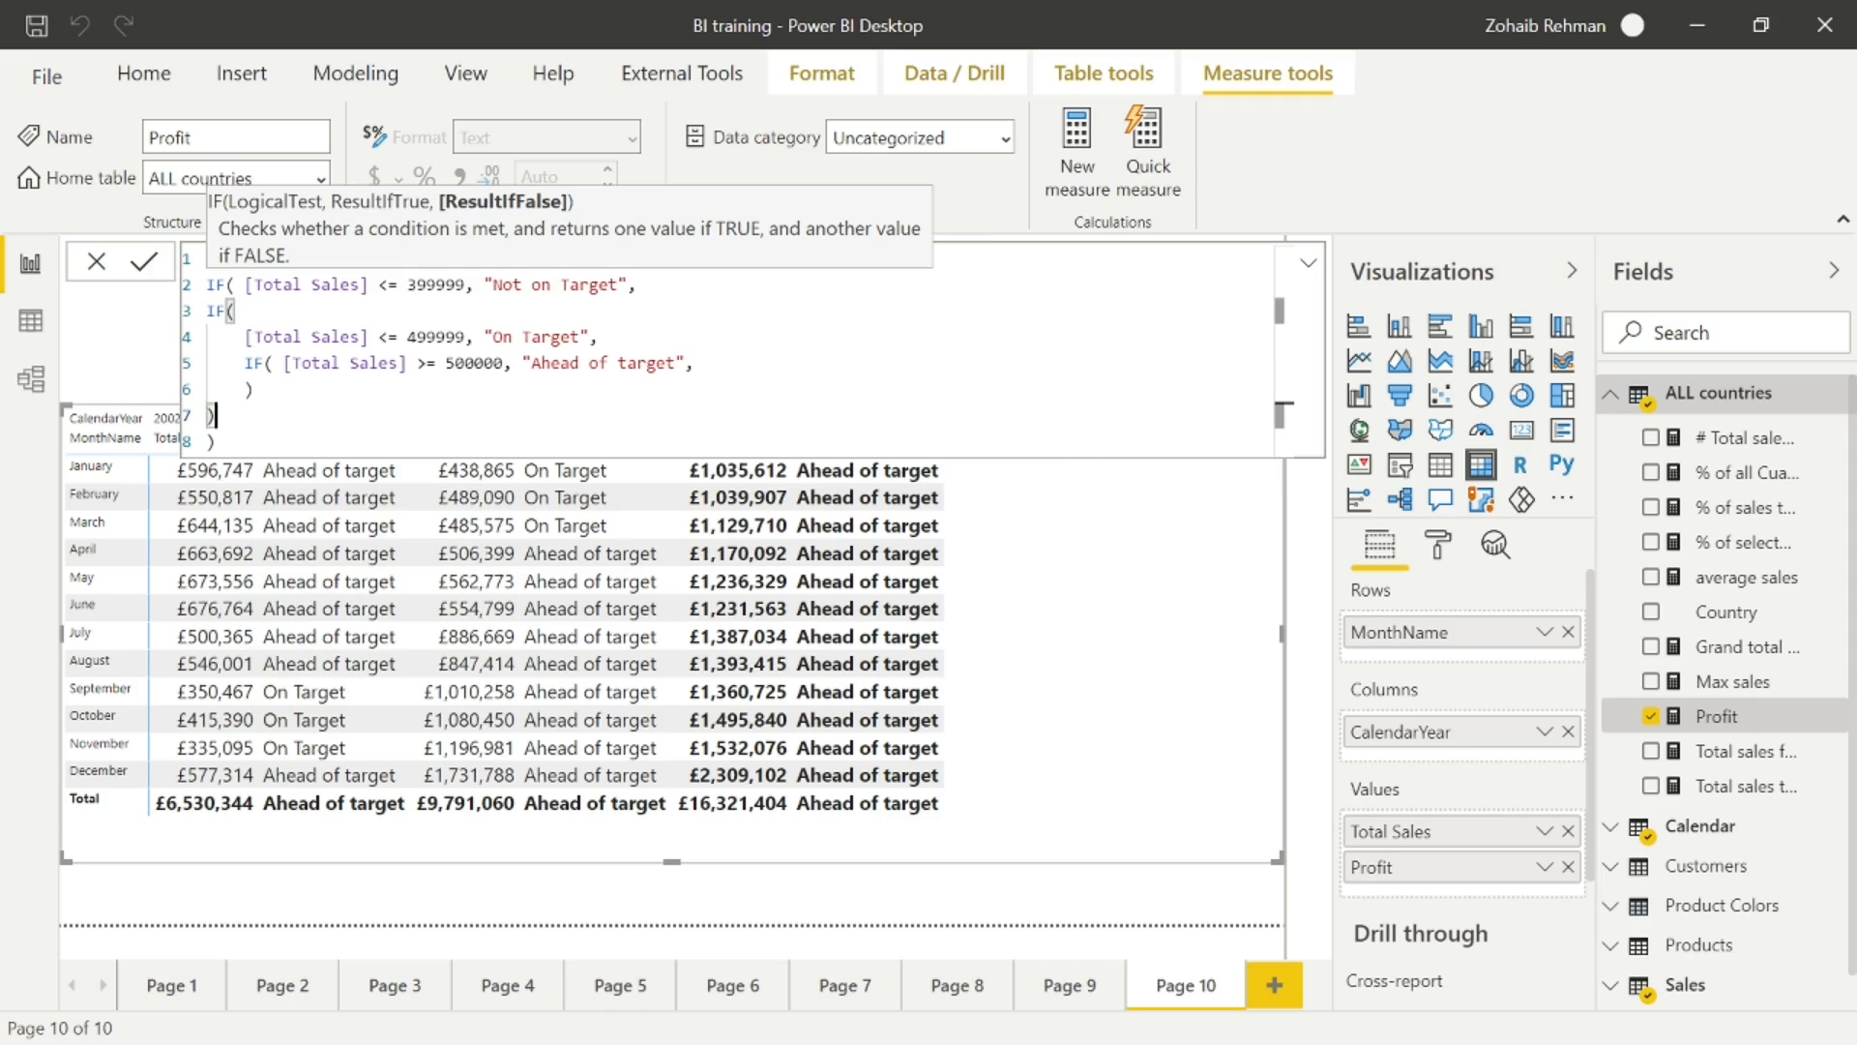
key(Down)
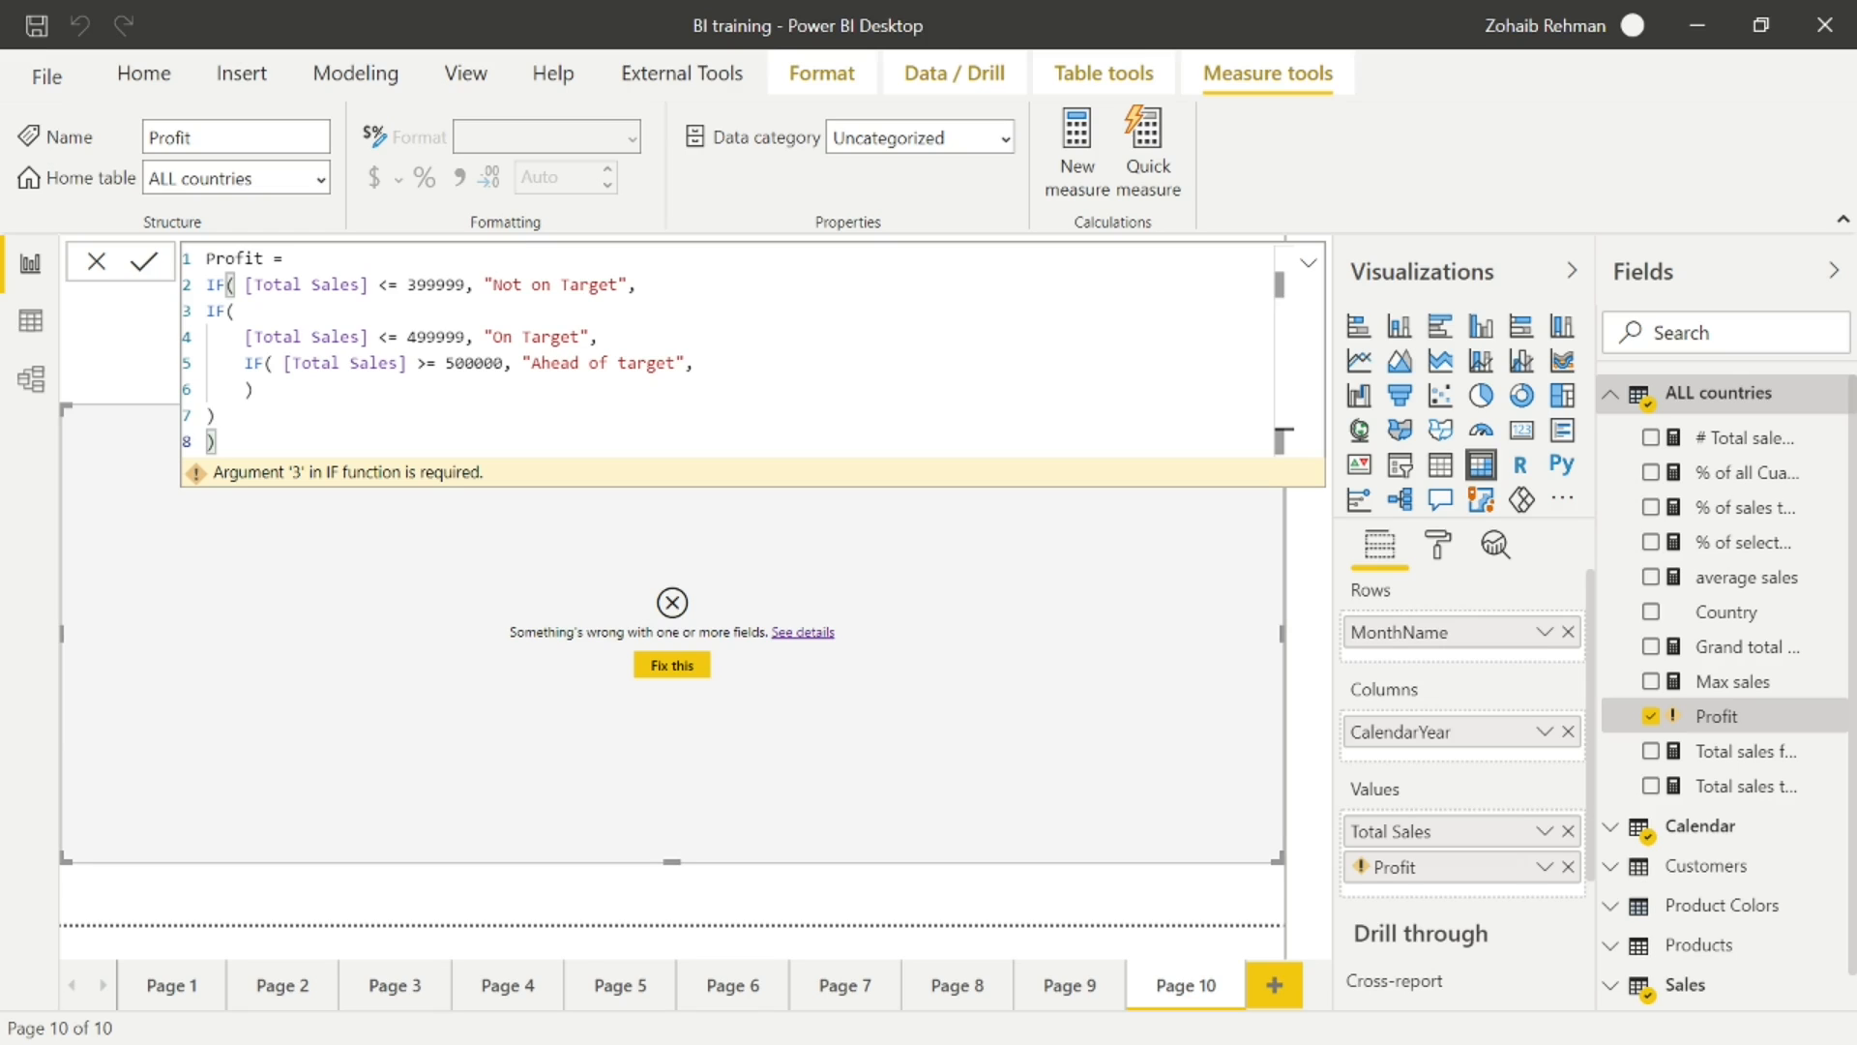
- Remove the trailing comma after "Ahead of target", commit the measure and collapse the formula to view the matrix
click(695, 363)
key(BackSpace)
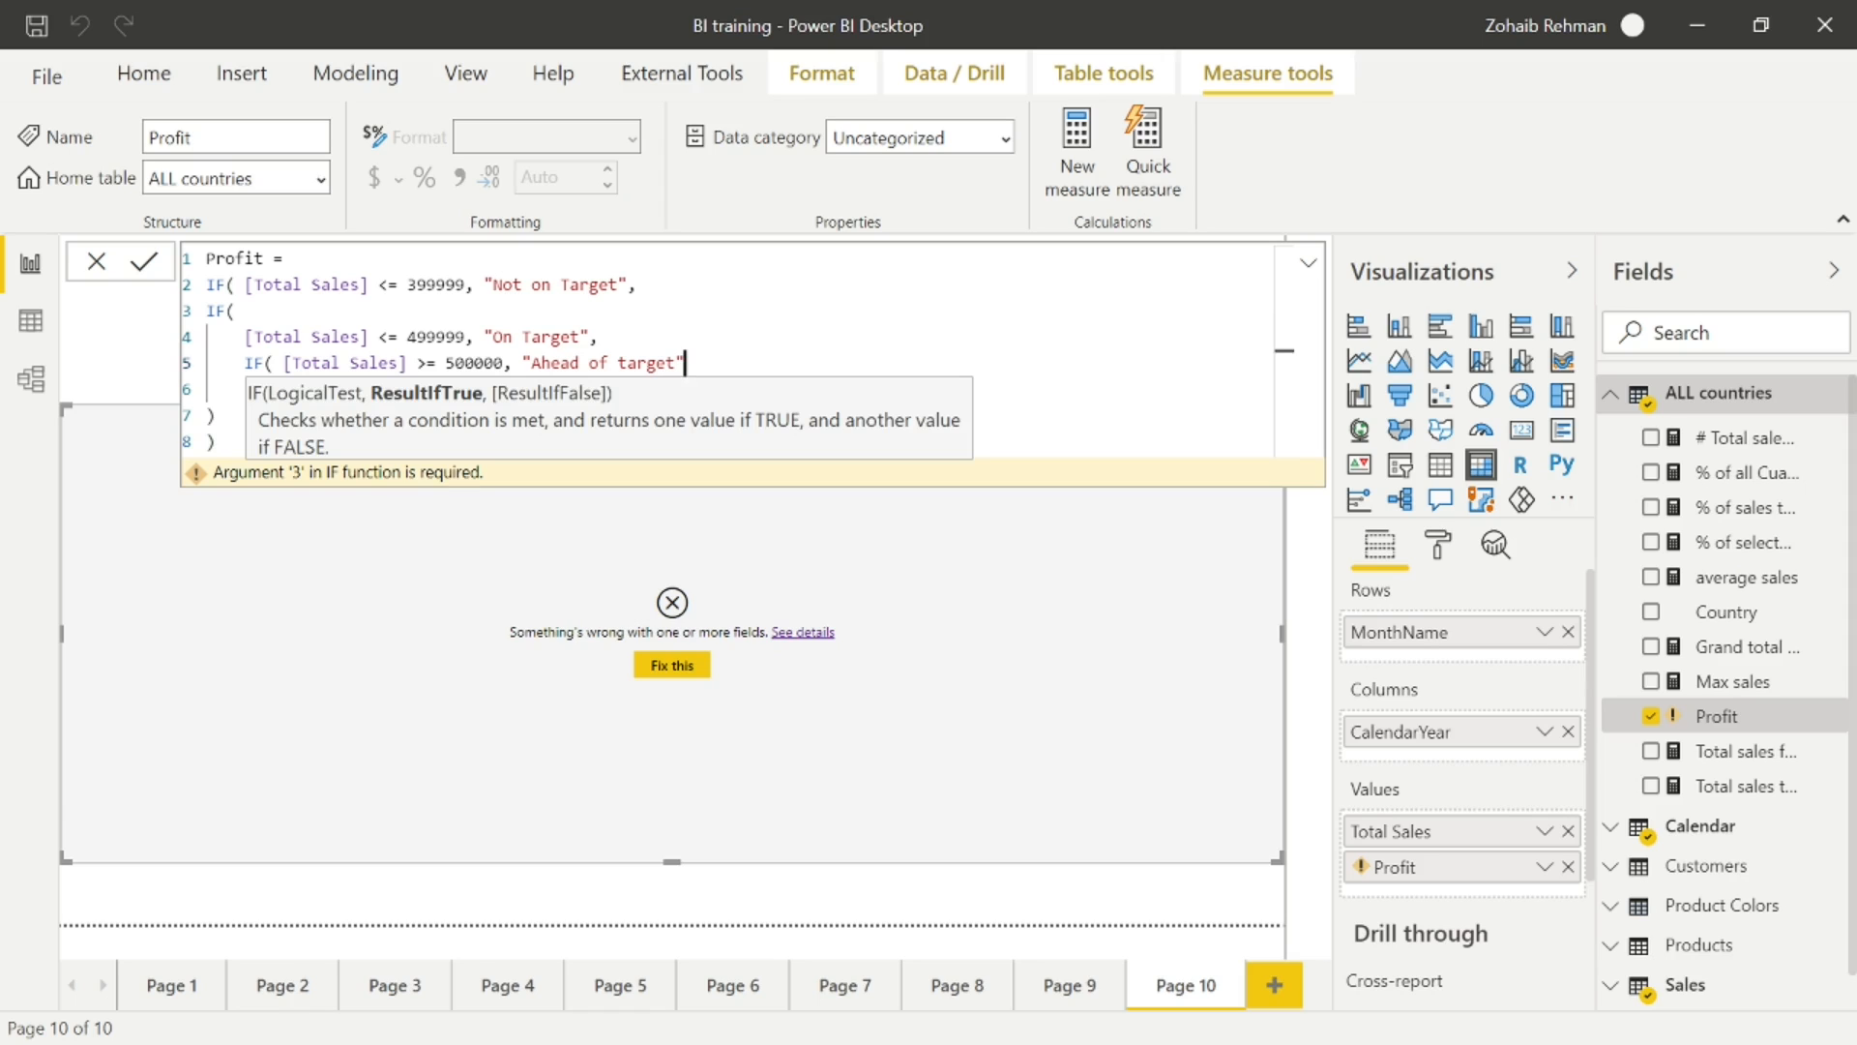
click(228, 443)
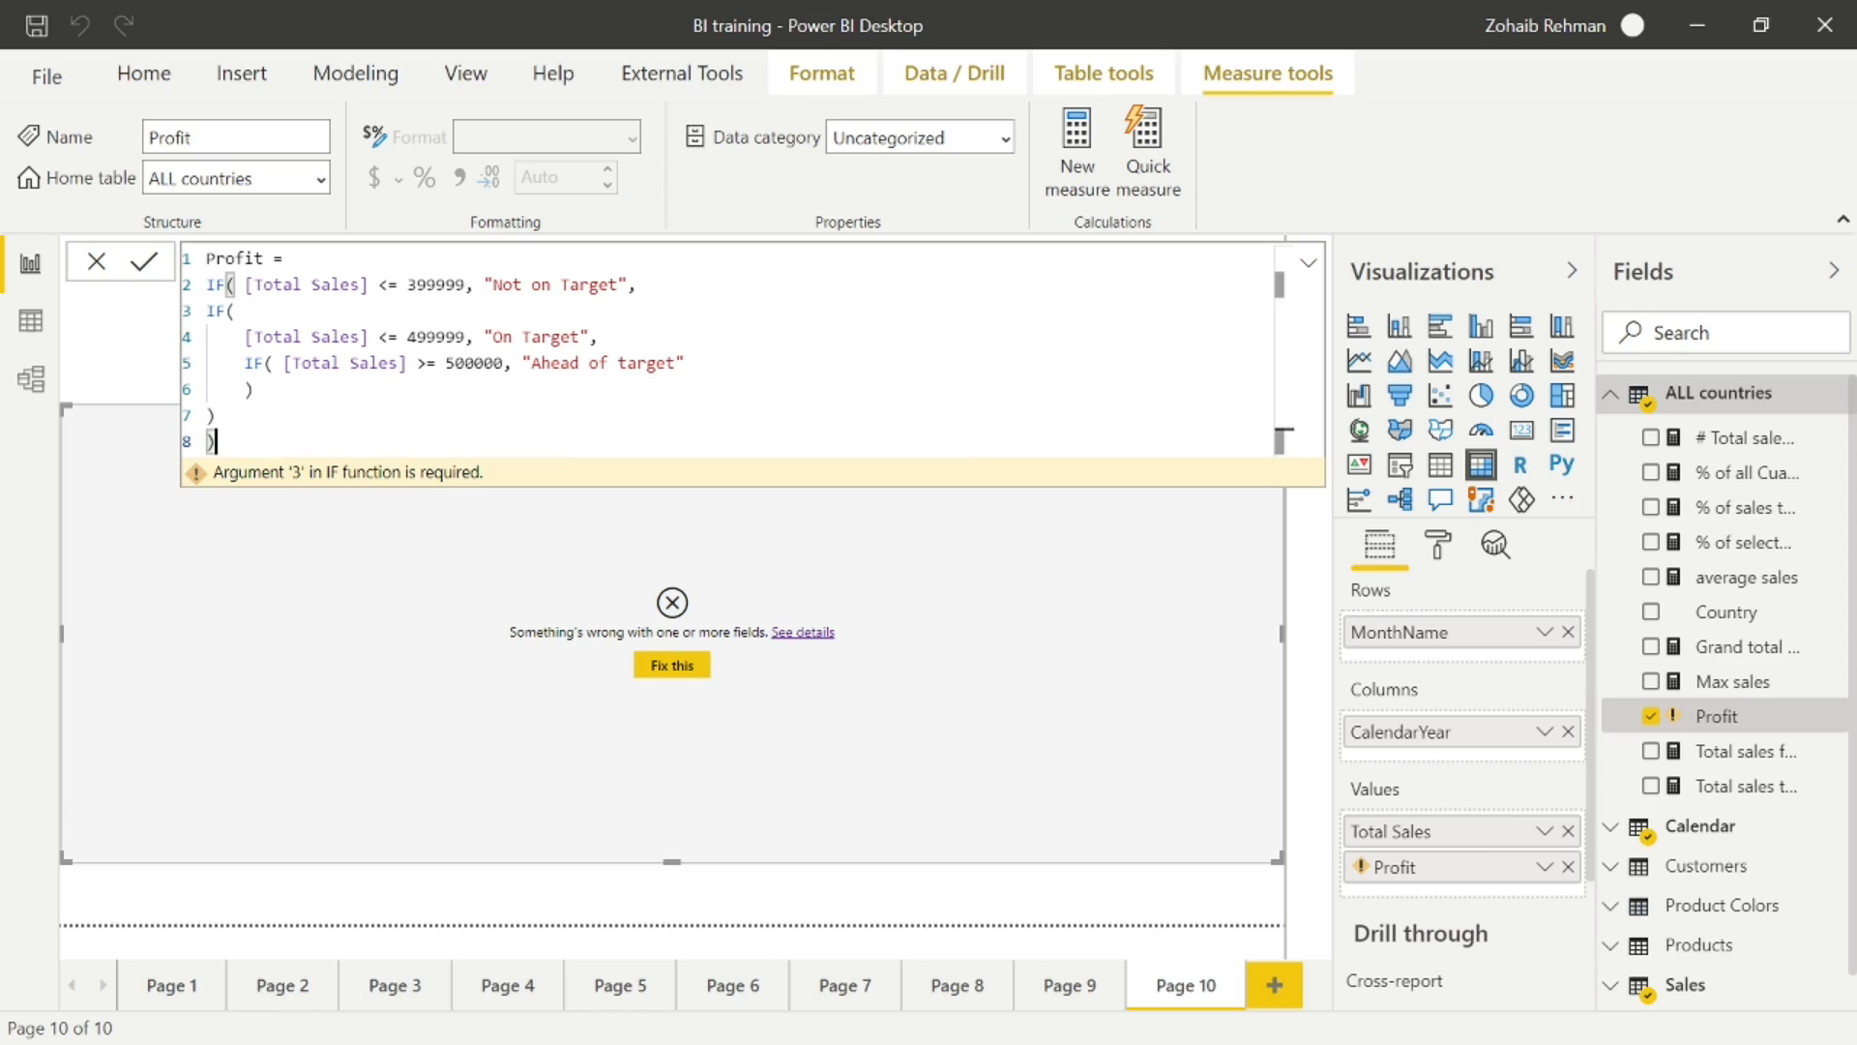
click(146, 268)
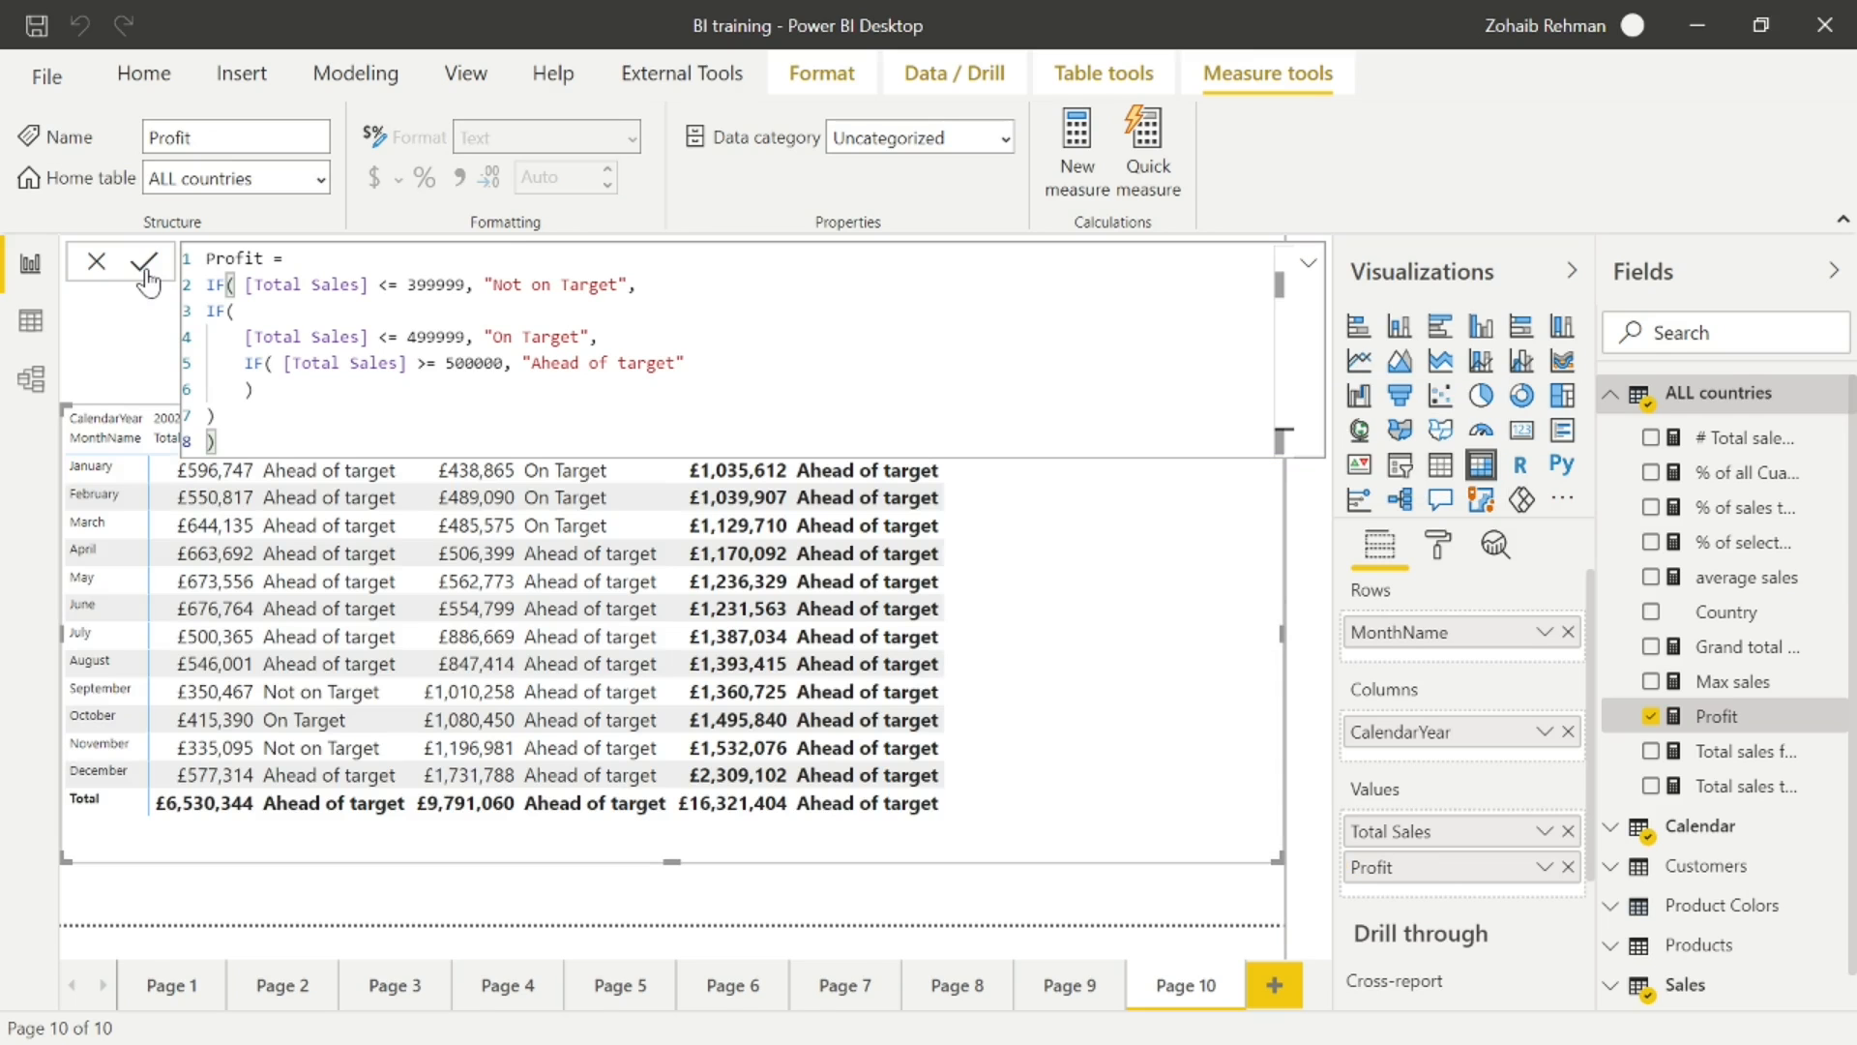
click(1309, 263)
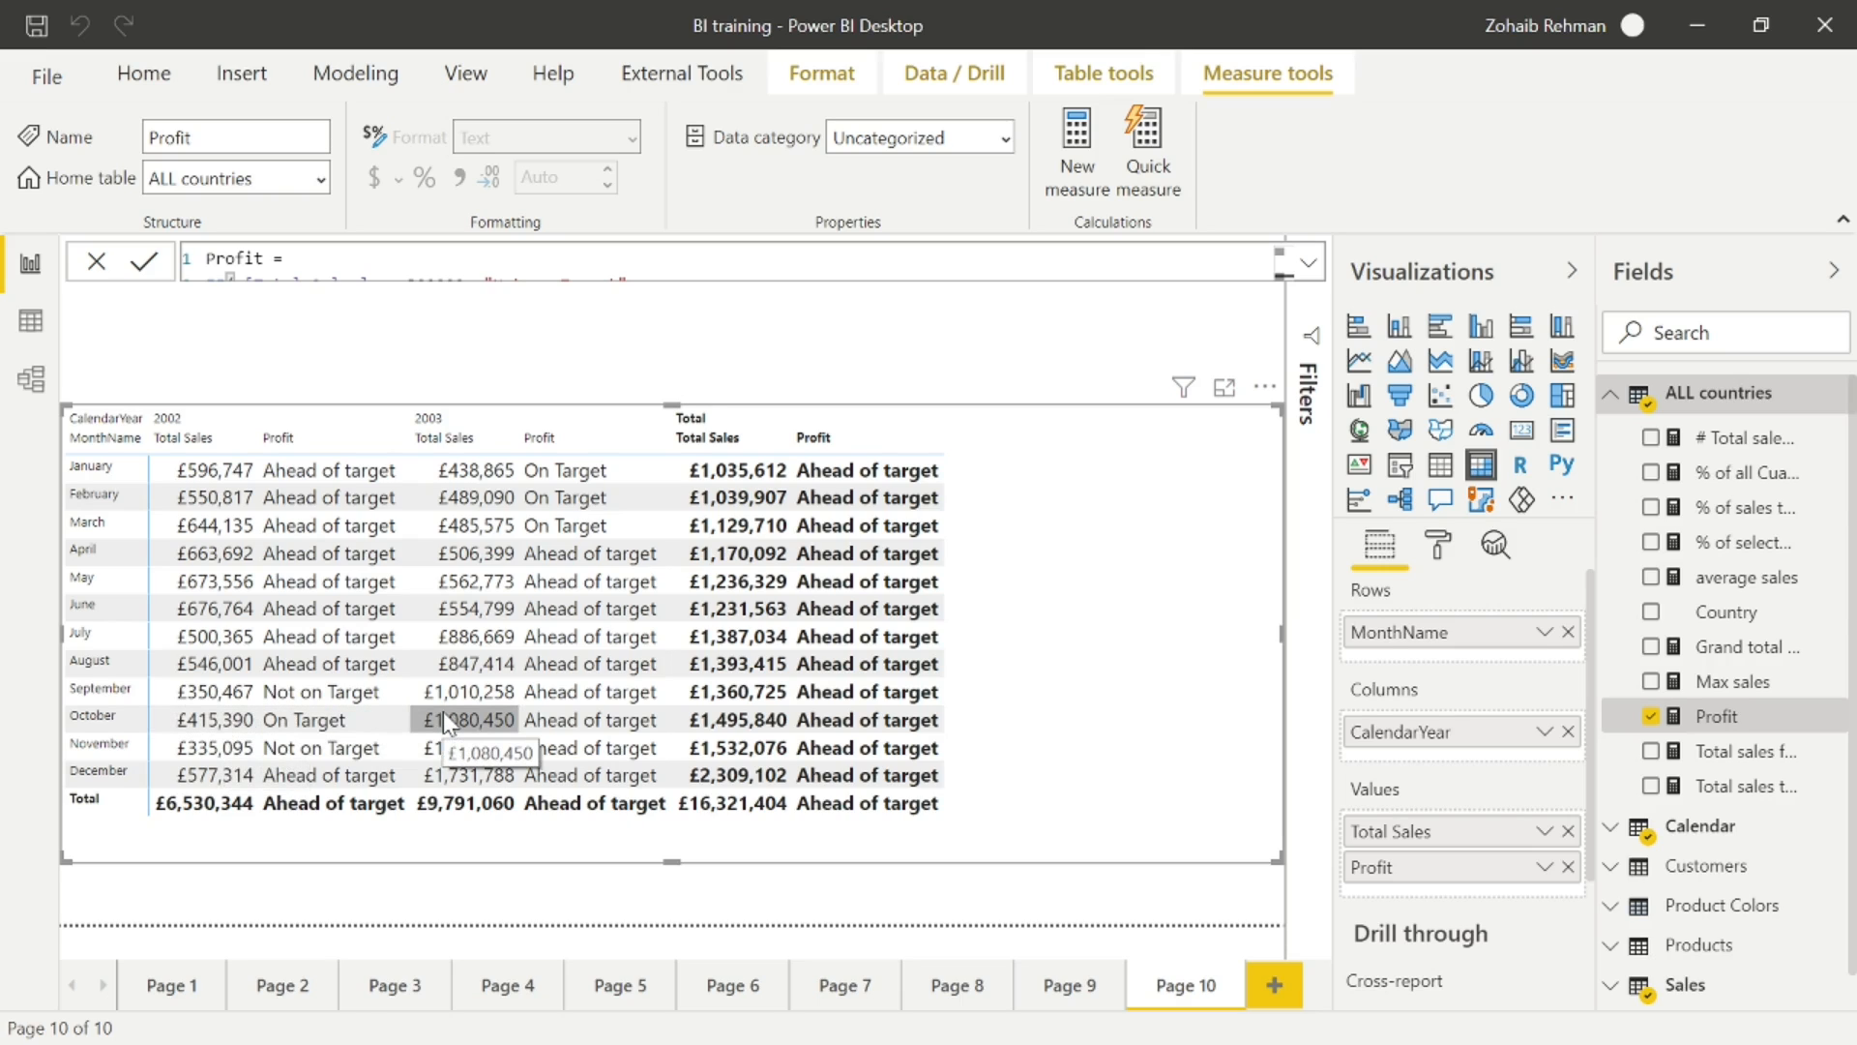
- Reduce the innermost IF to the plain false result "Ahead of target", remove the extra final parenthesis and commit the measure
click(1308, 262)
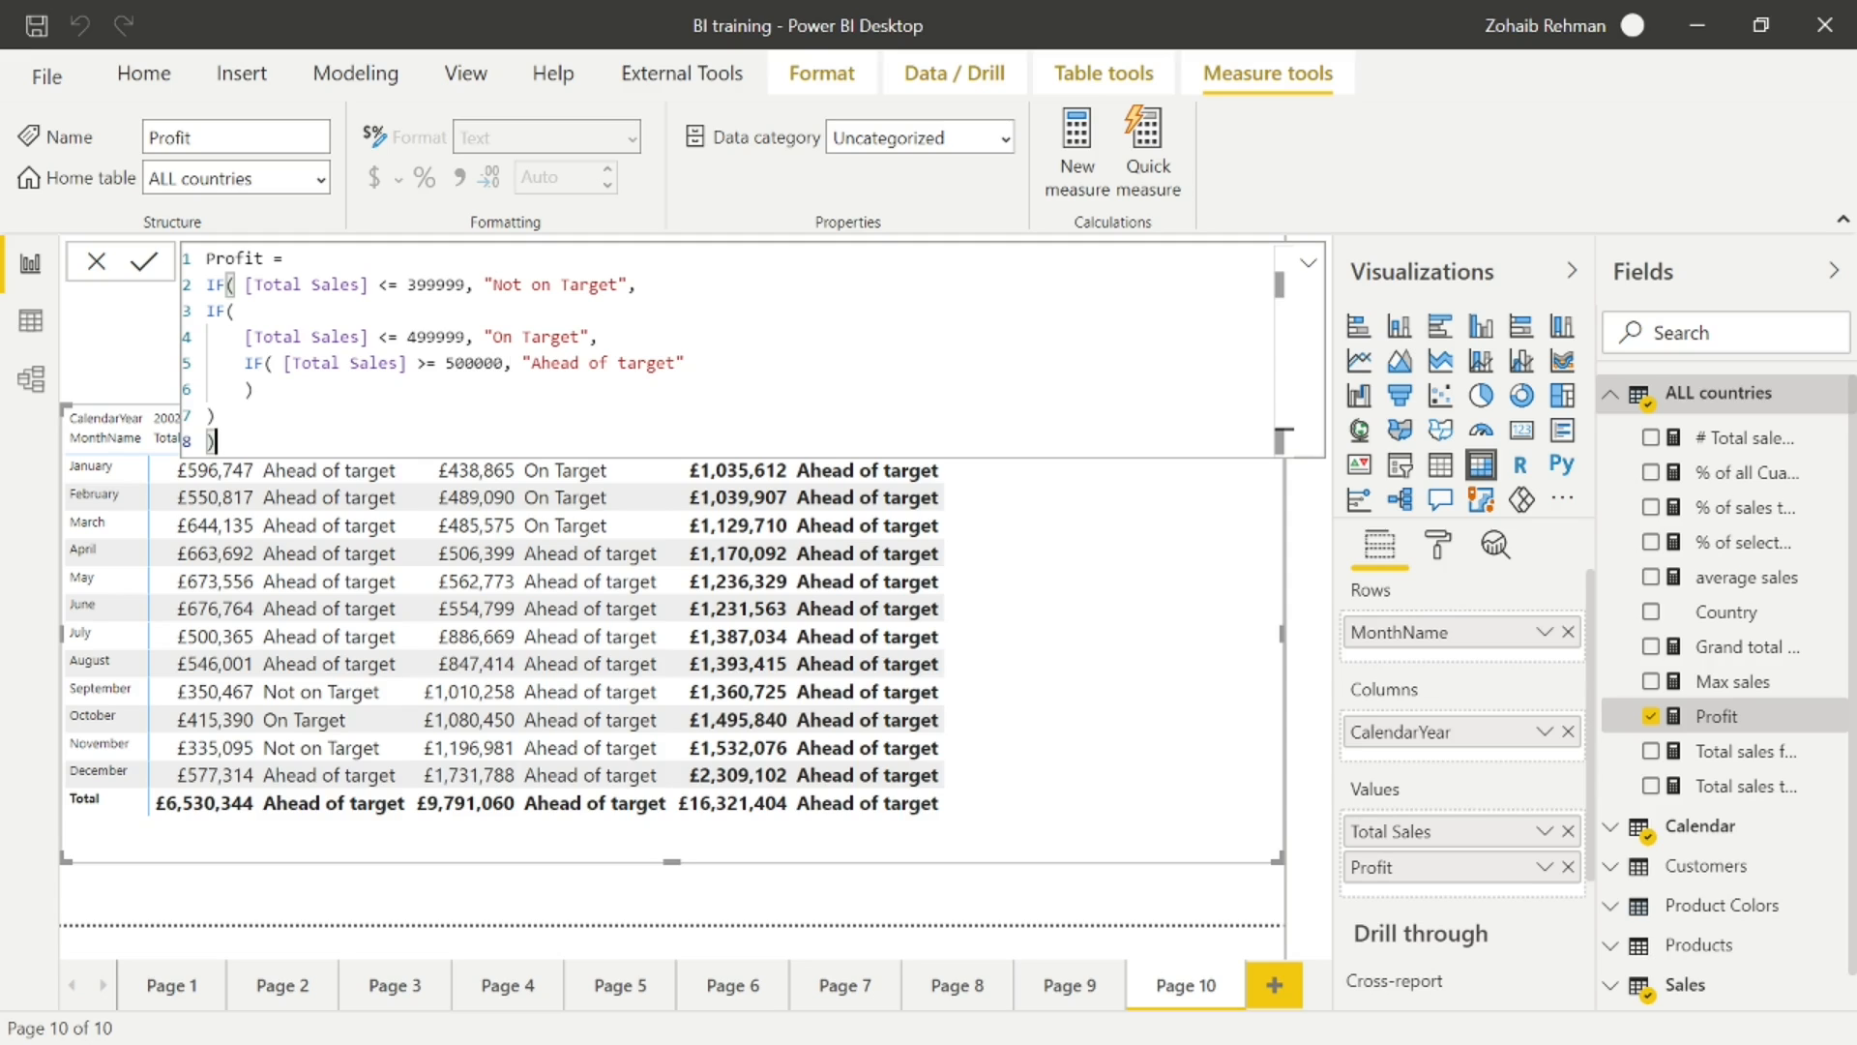
drag(514, 363, 605, 336)
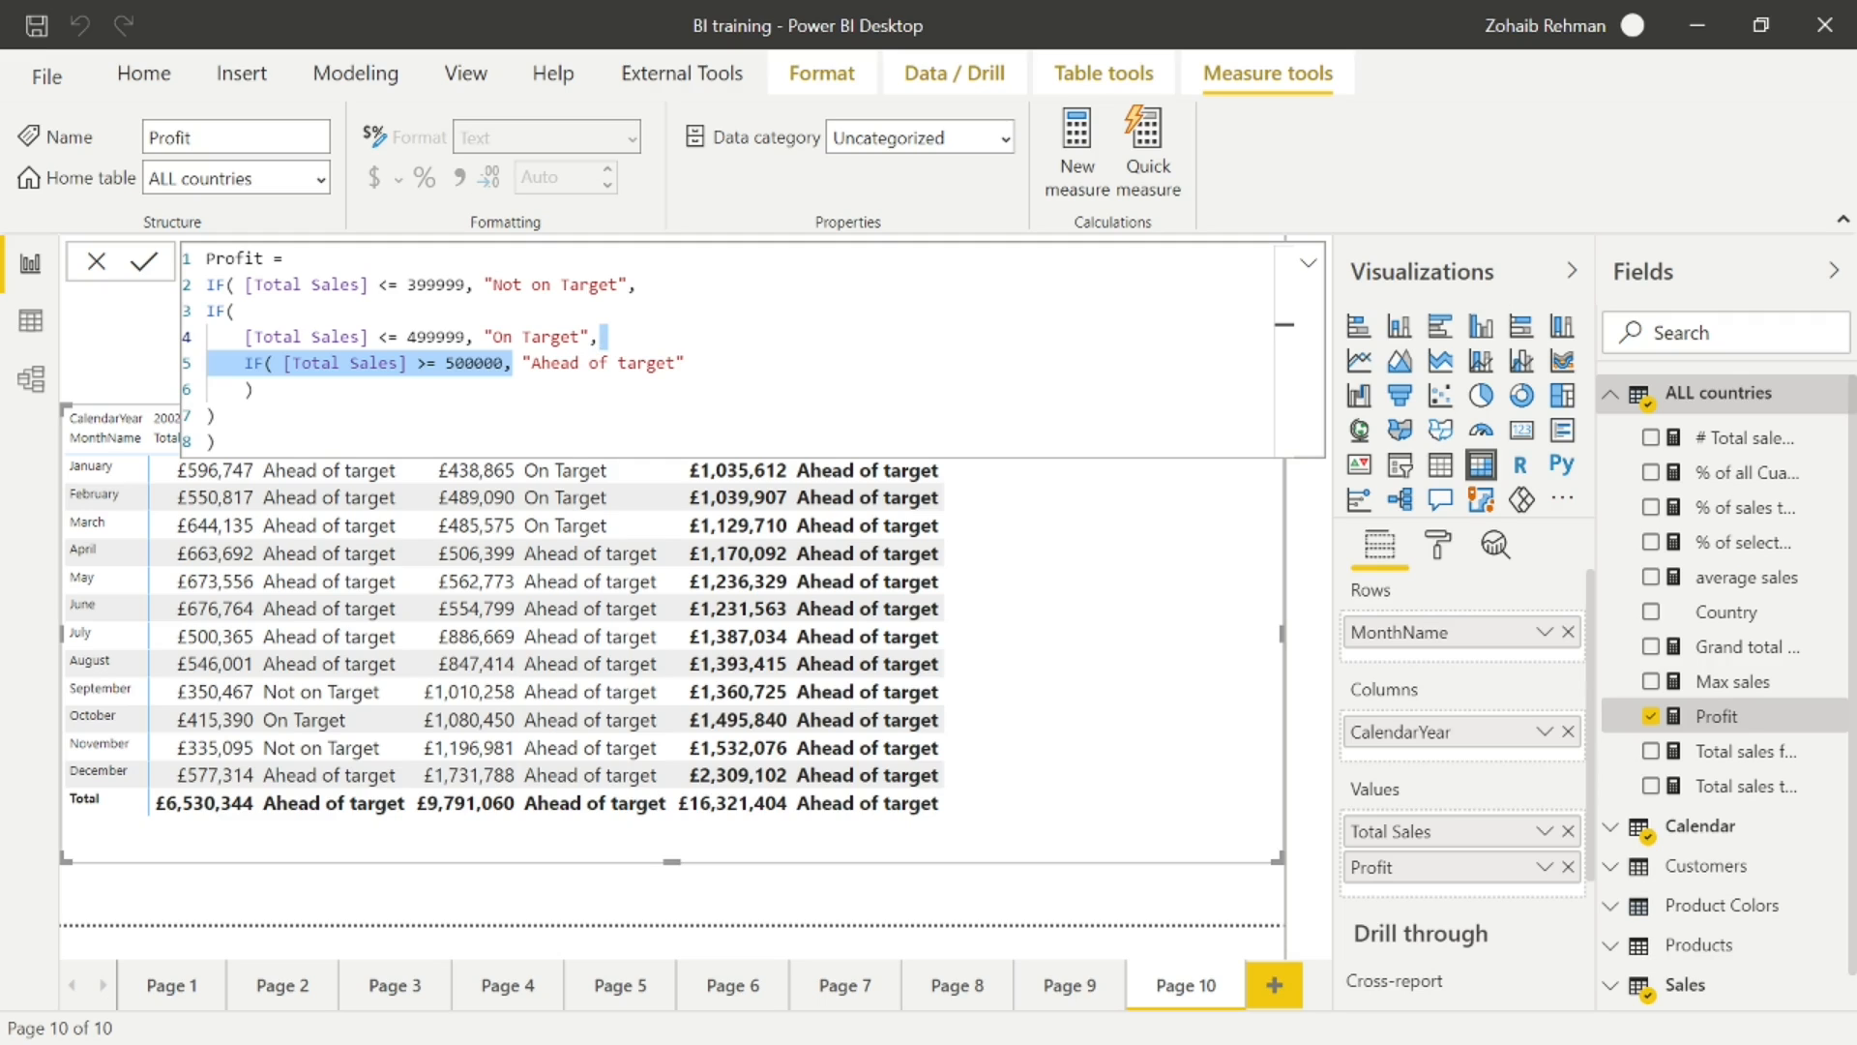
key(BackSpace)
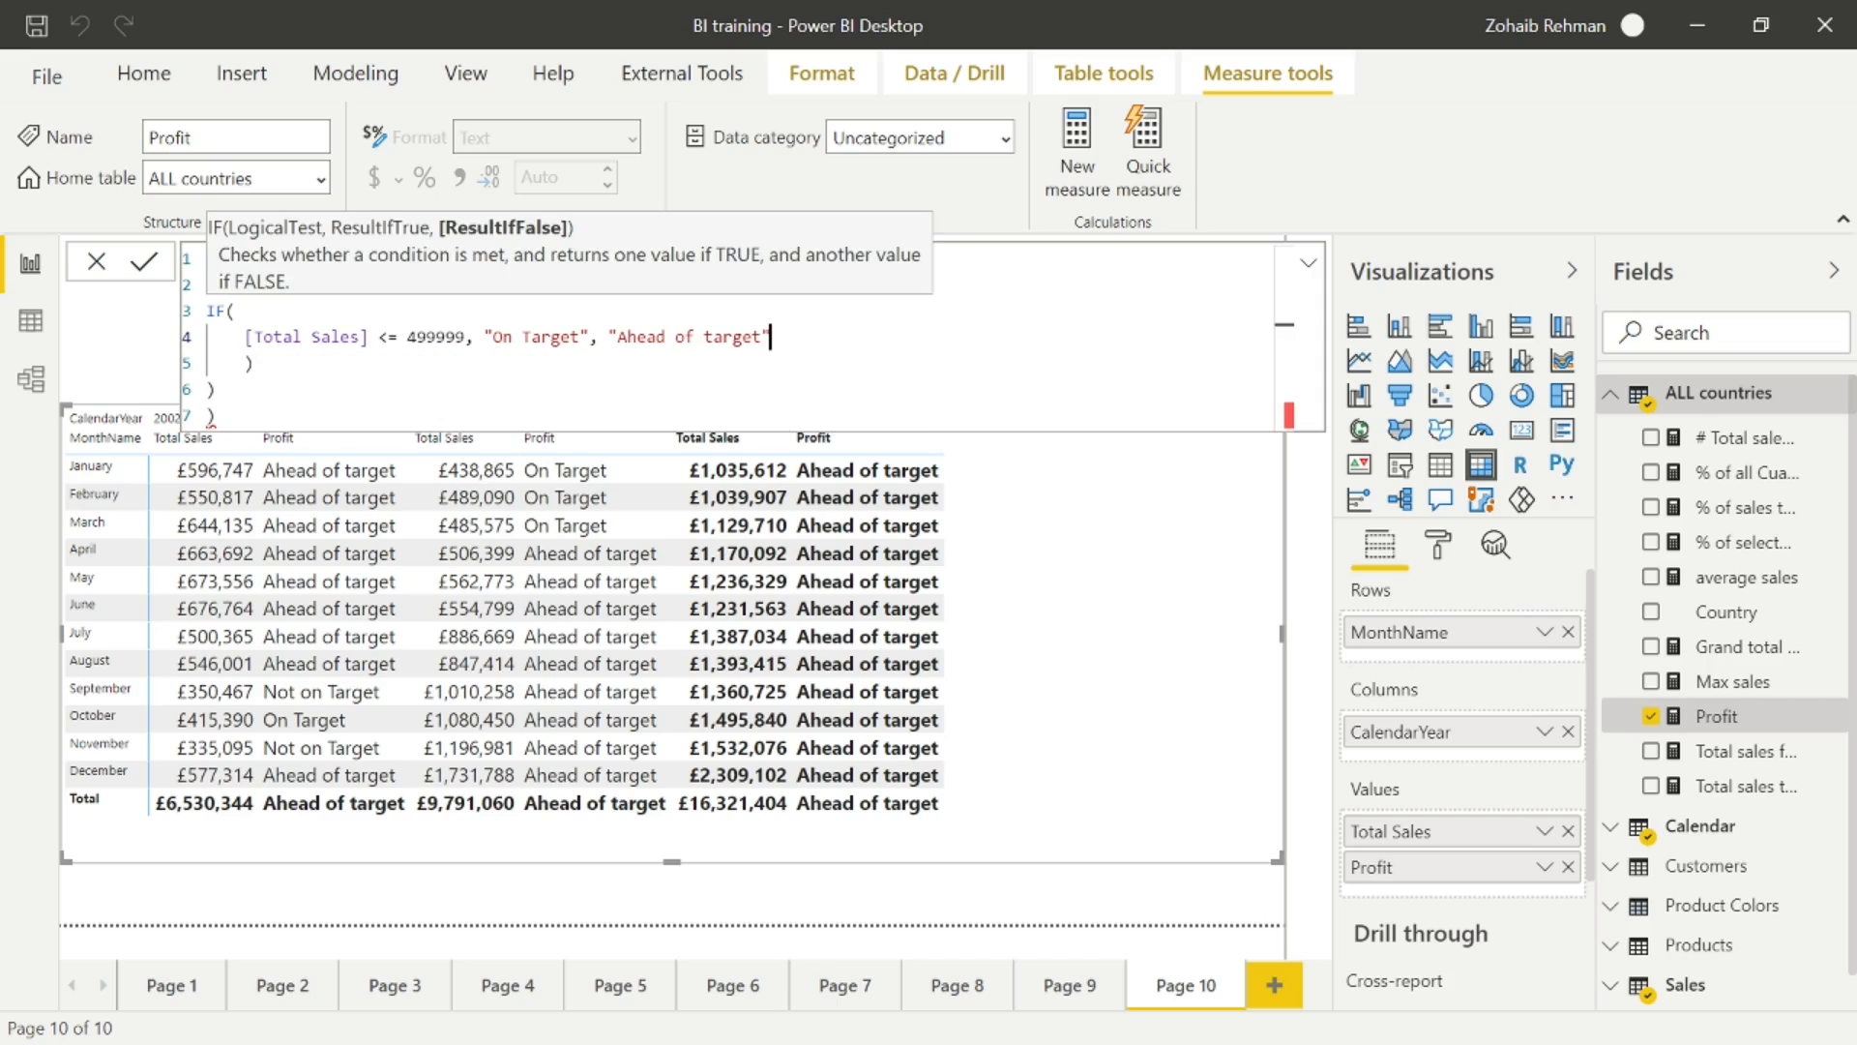
key(Down)
key(Down)
key(Down)
key(BackSpace)
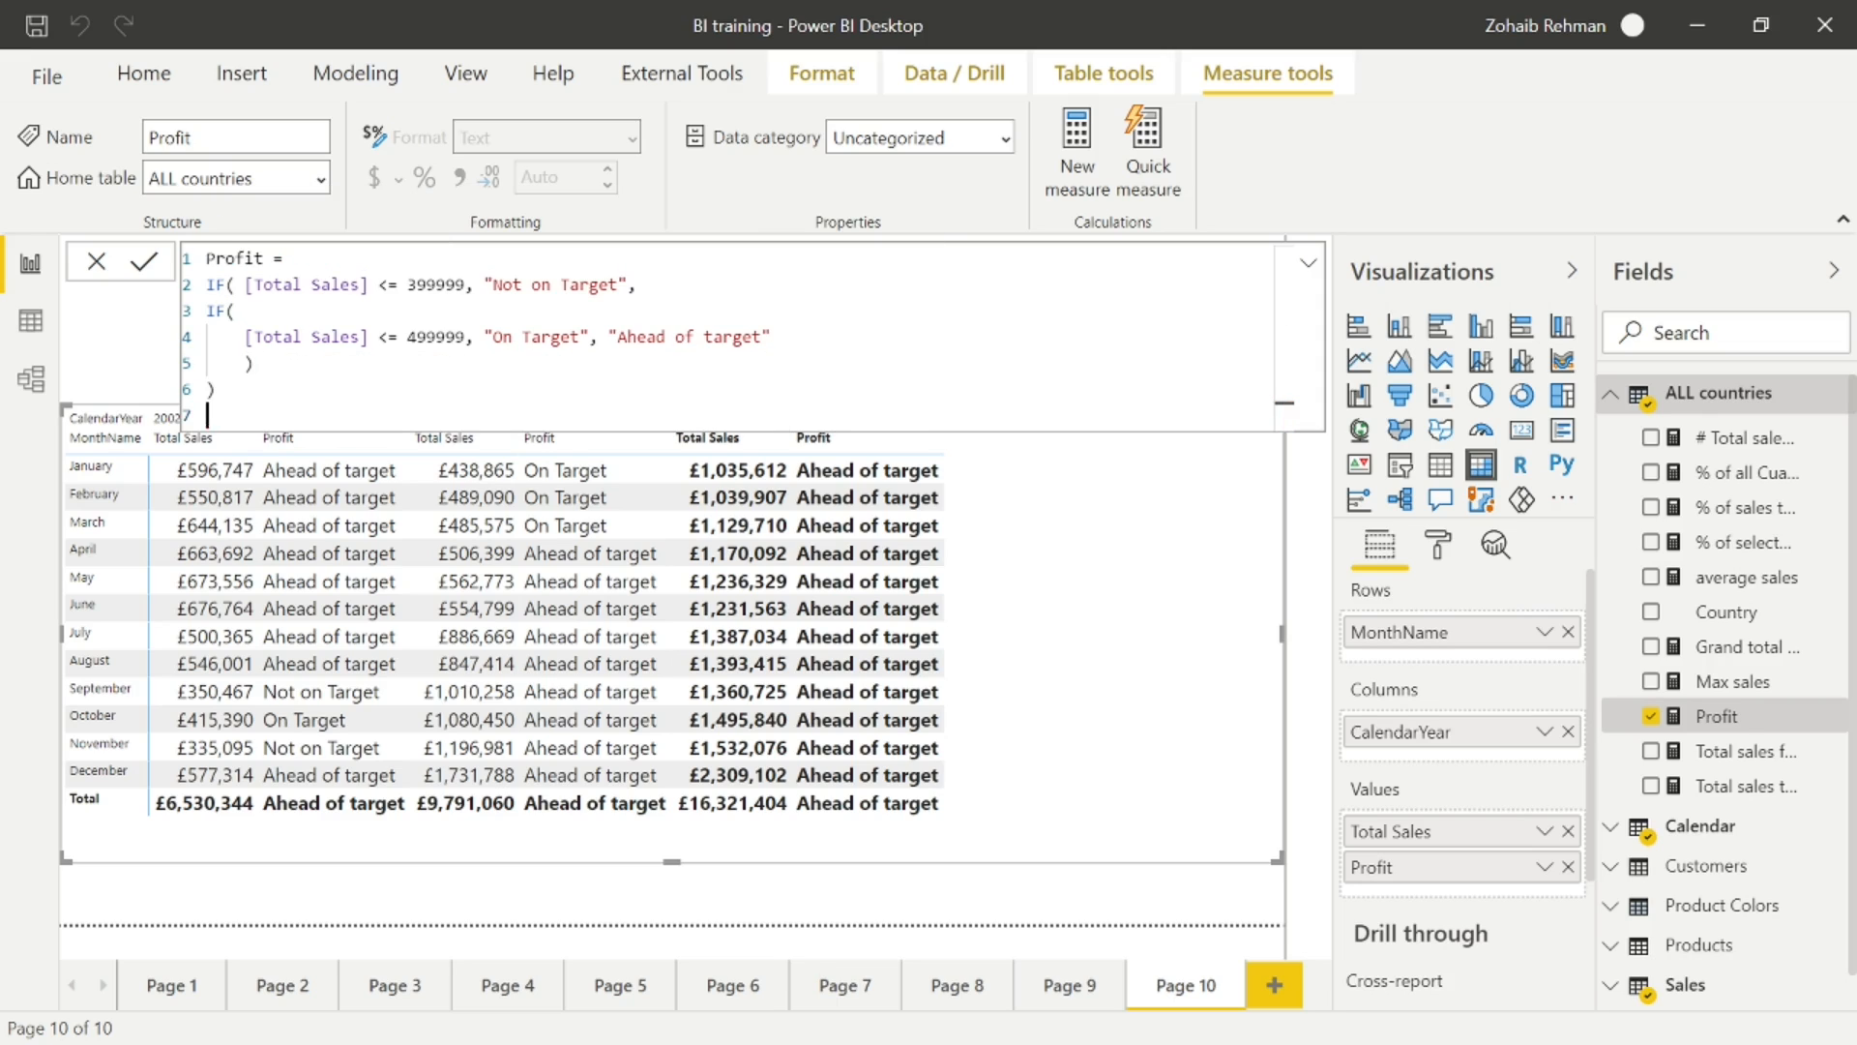
click(148, 259)
- Examine the second IF's result texts and how the closing parentheses pair with the two IF functions
click(609, 336)
key(Down)
key(Down)
click(570, 337)
click(254, 364)
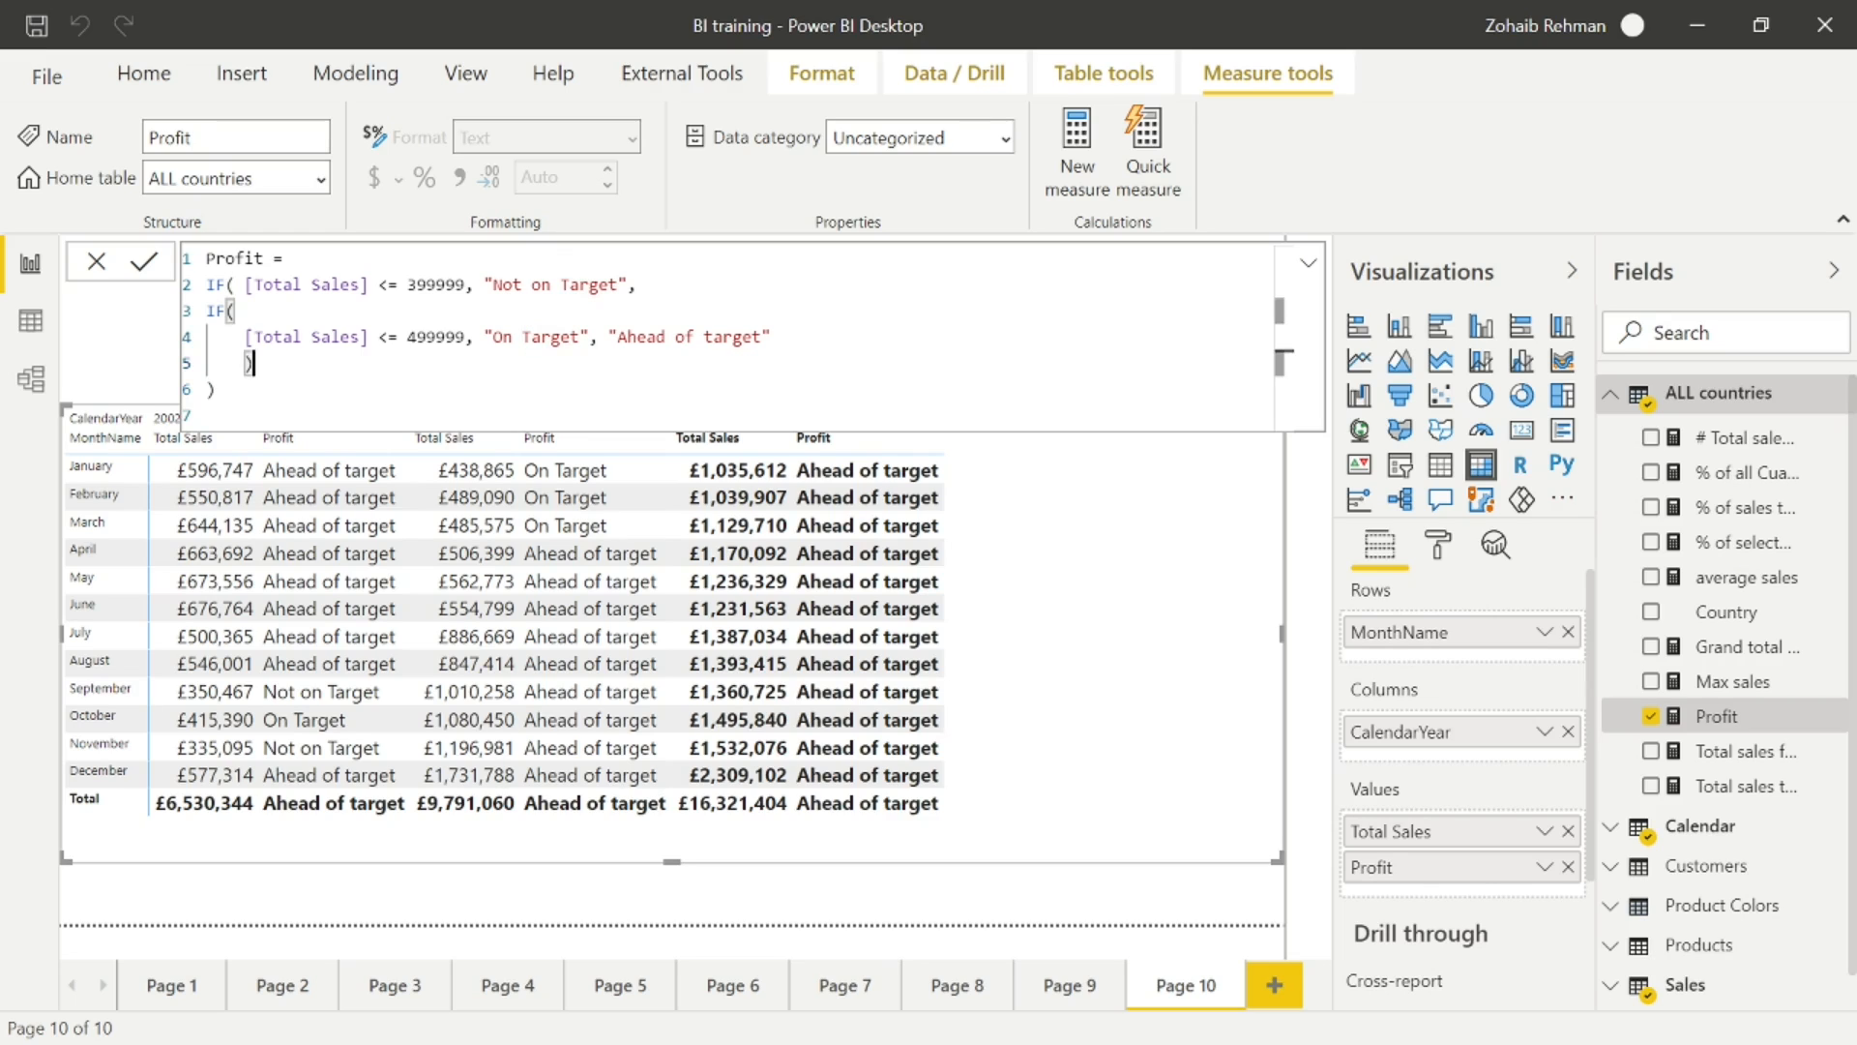
click(207, 415)
click(253, 364)
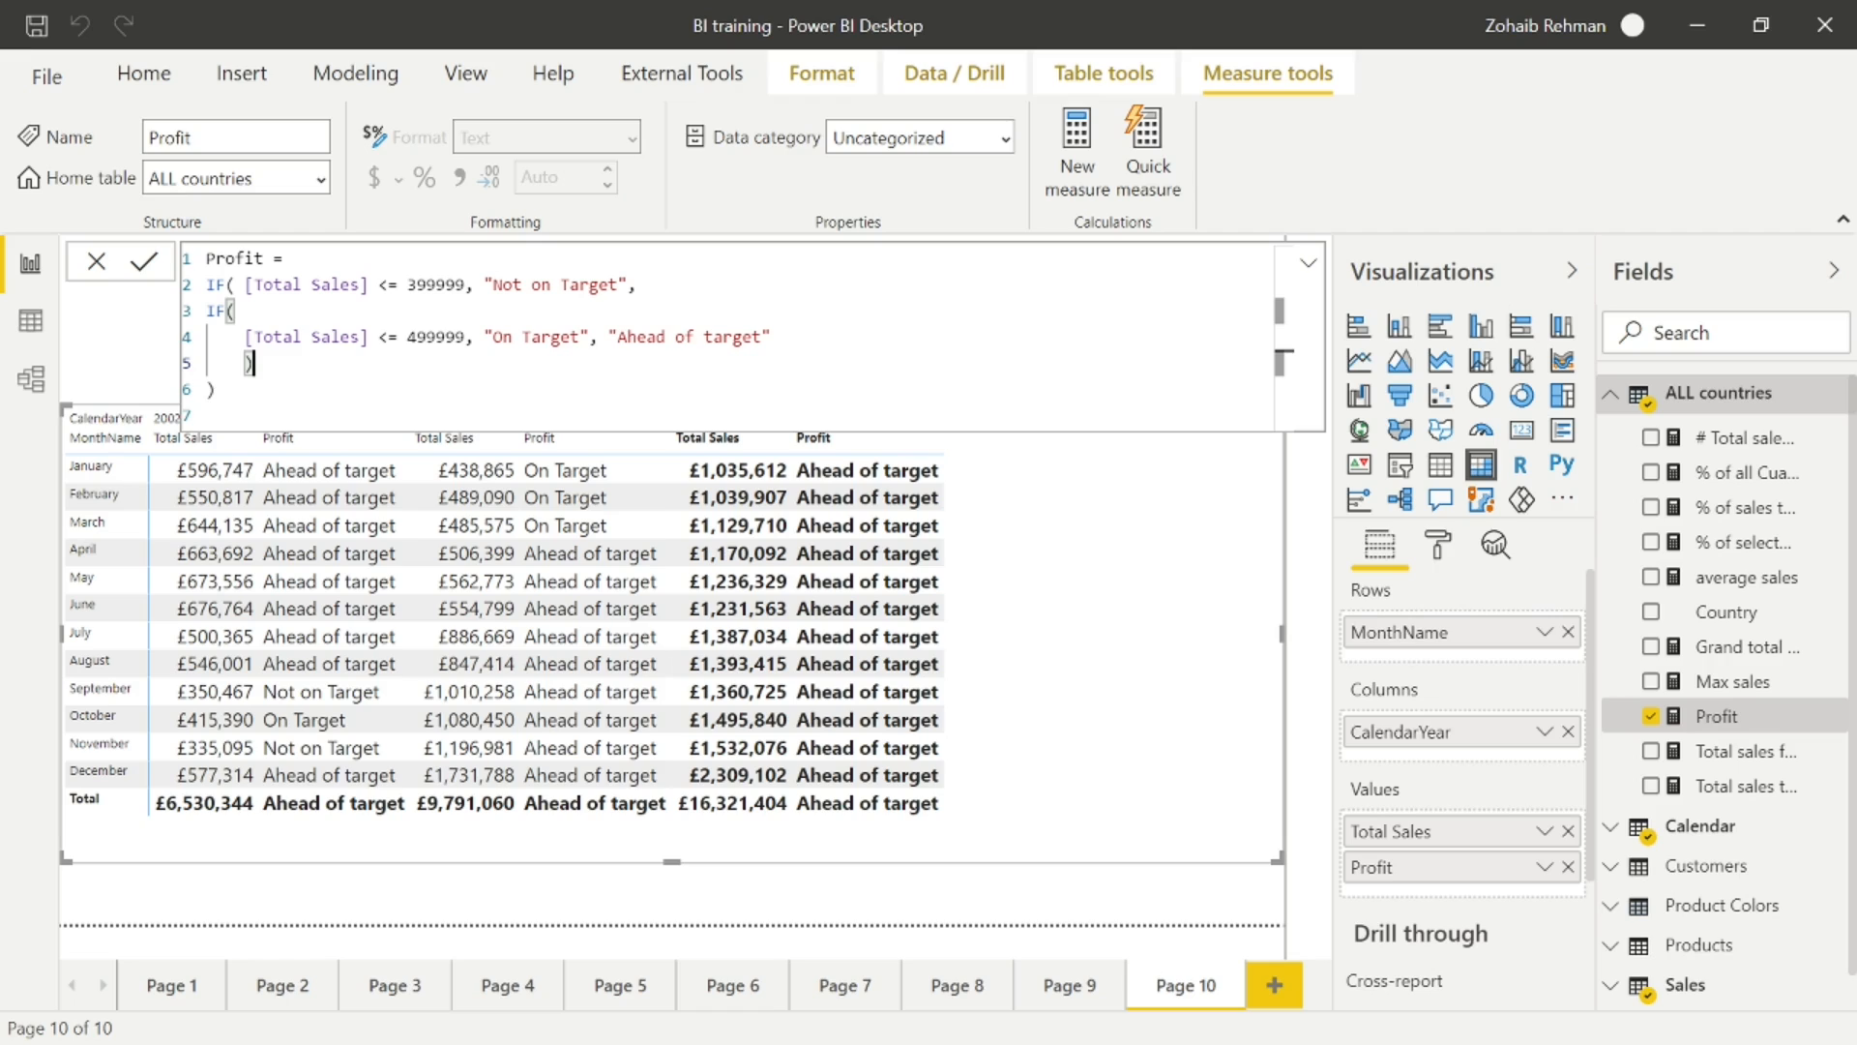